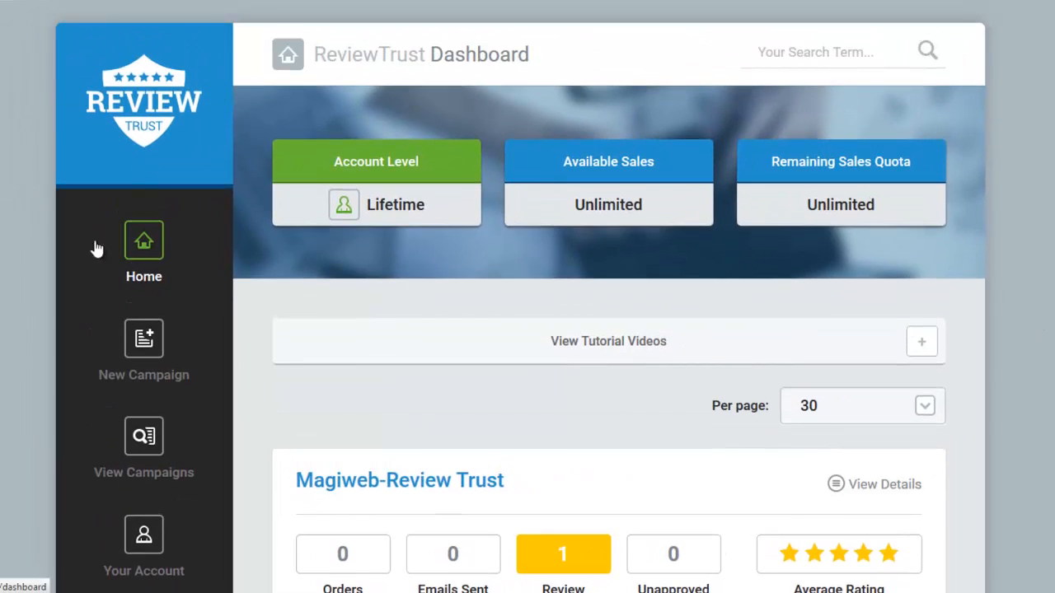
Step: Expand the tutorial videos section on the ReviewTrust dashboard and look over the account setup and four-tabs explanation entries
scroll(778, 419, down, 1)
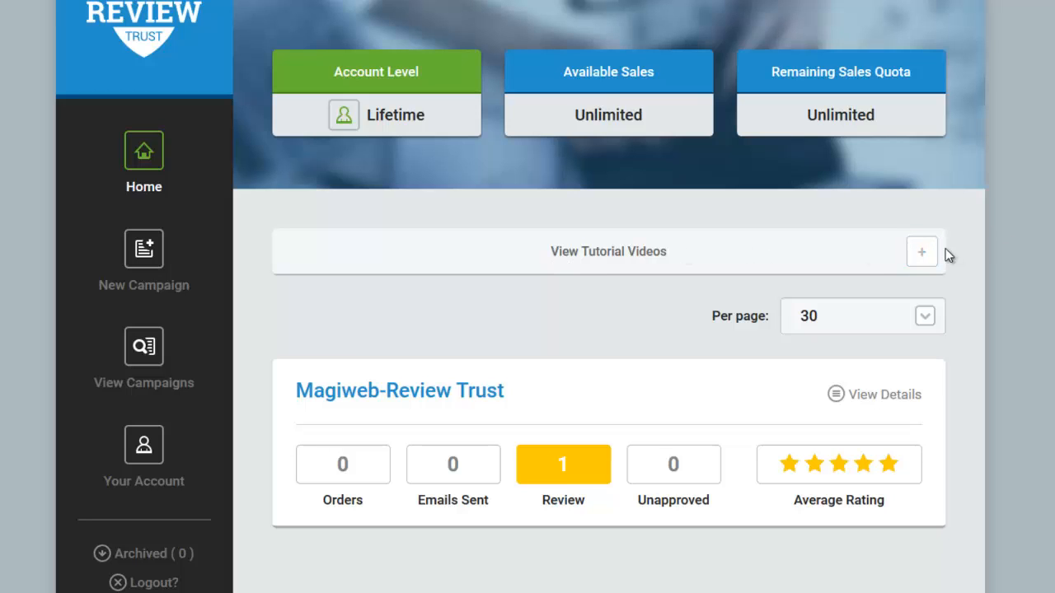
click(921, 252)
scroll(955, 275, down, 4)
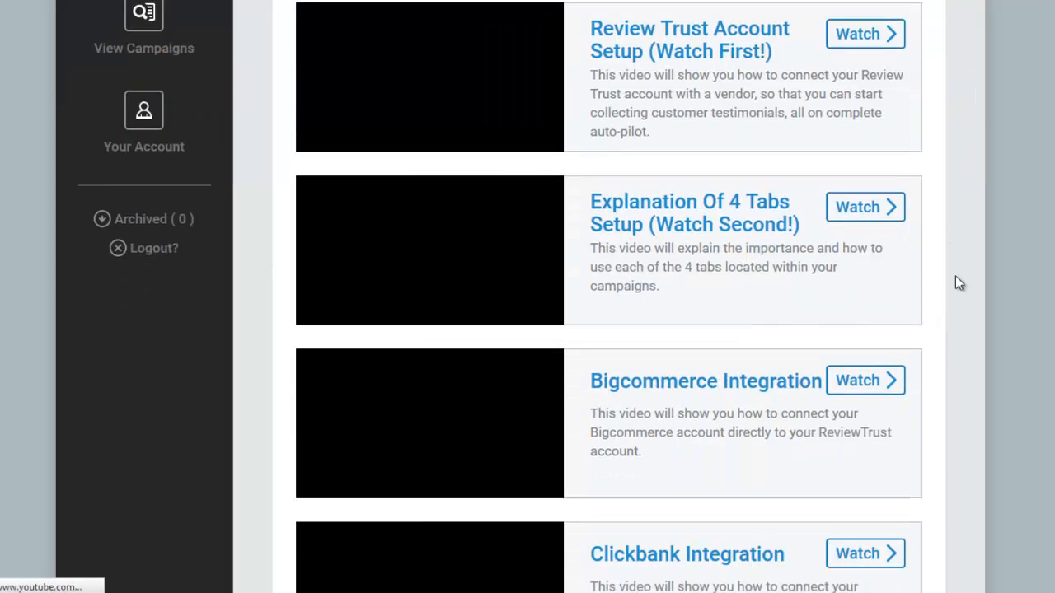
scroll(956, 272, up, 3)
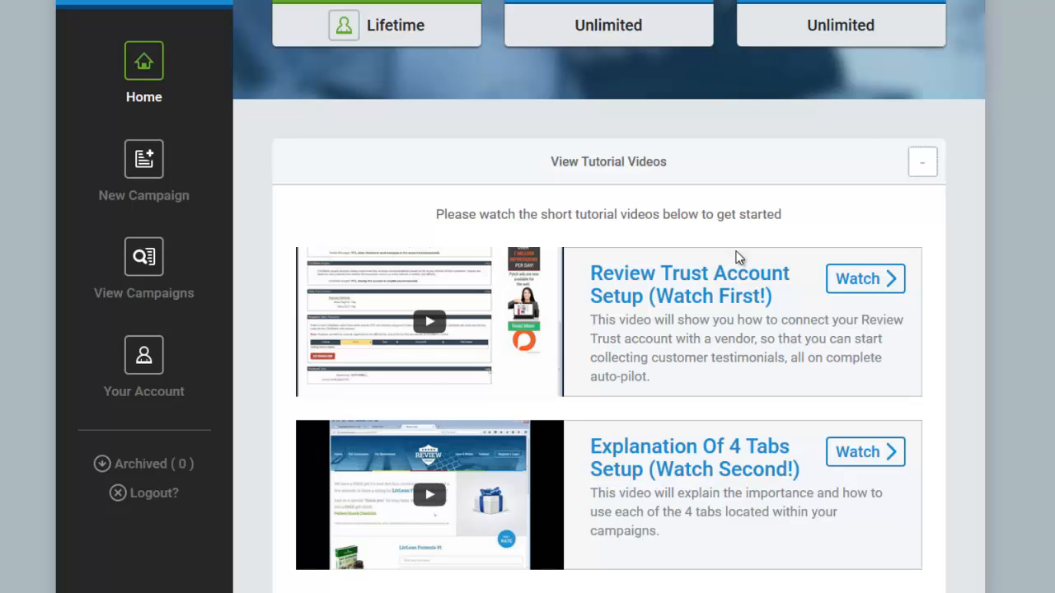
scroll(660, 284, down, 5)
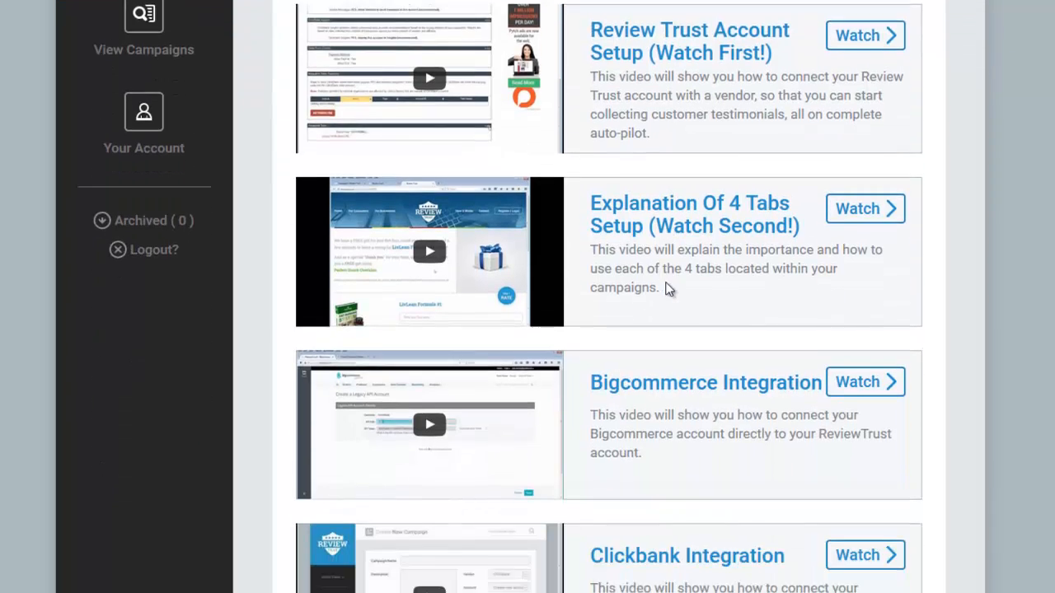
scroll(676, 241, up, 1)
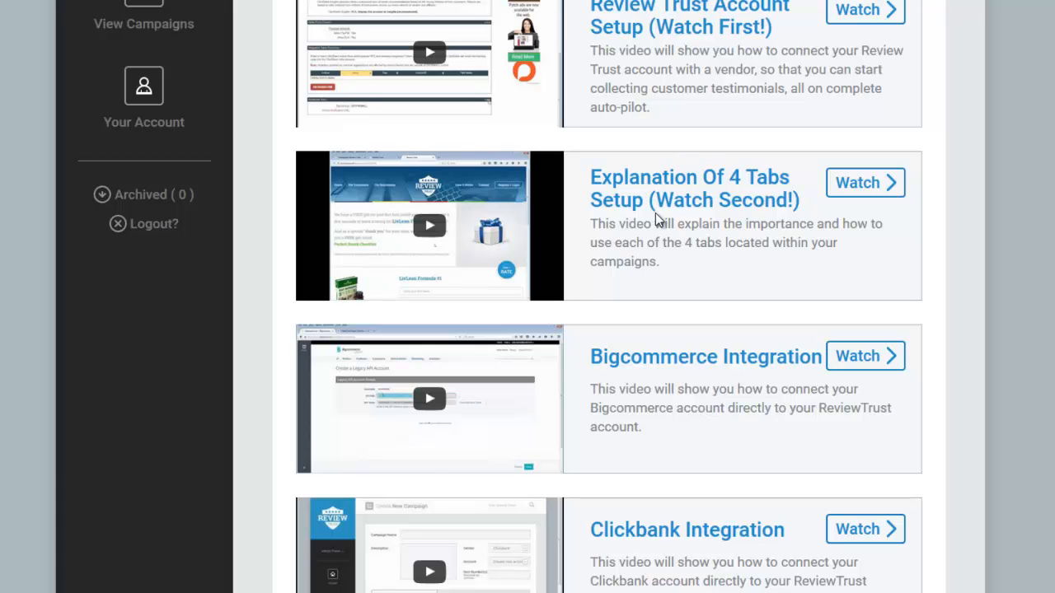
scroll(657, 213, up, 5)
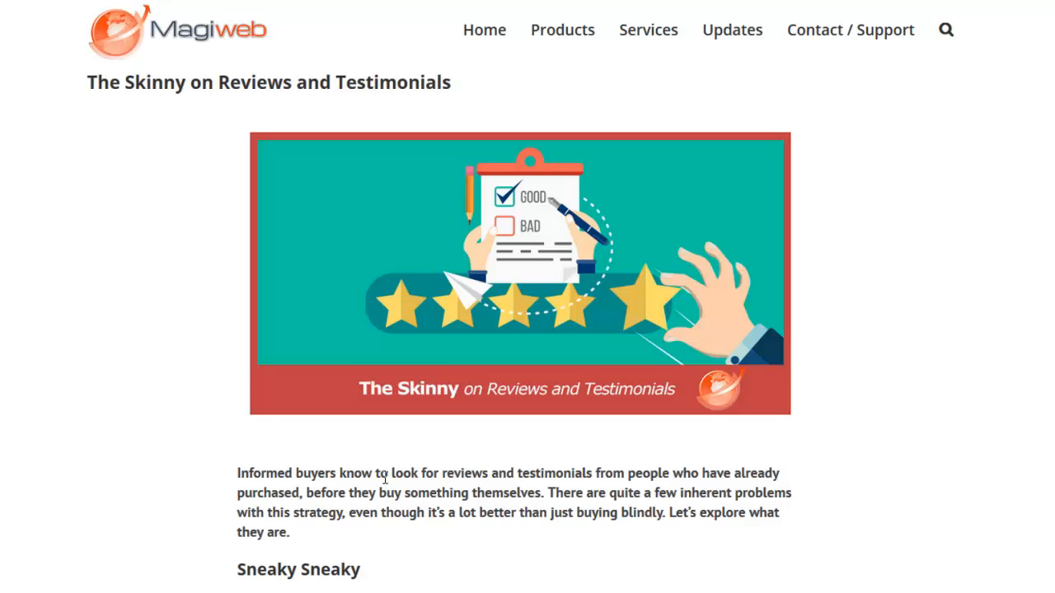
Step: Switch to the Magiweb article "The Skinny on Reviews and Testimonials" and read its introduction and the "Sneaky Sneaky" section
scroll(491, 425, down, 3)
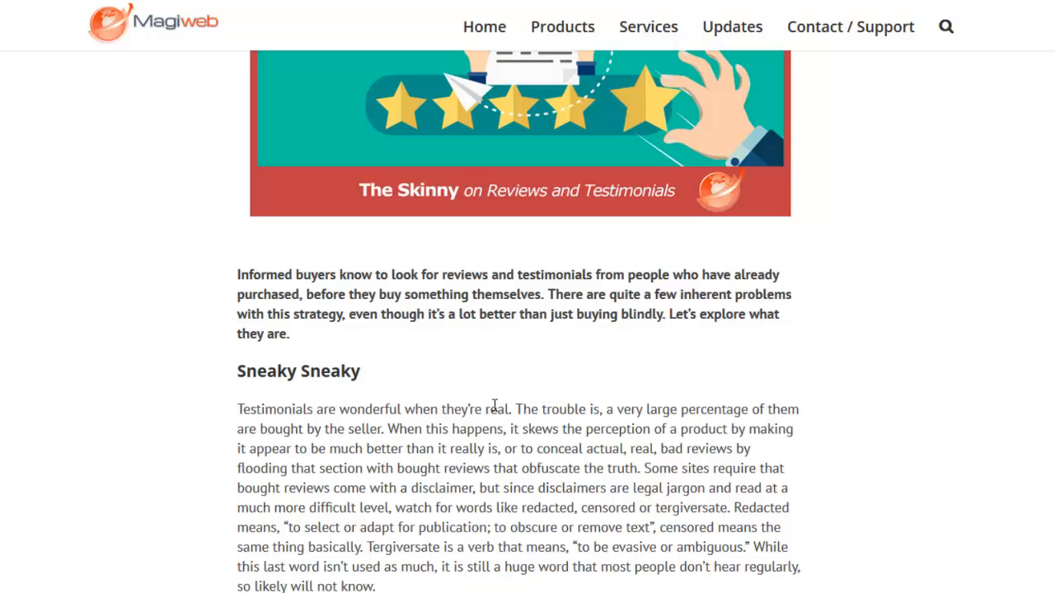
scroll(490, 402, up, 3)
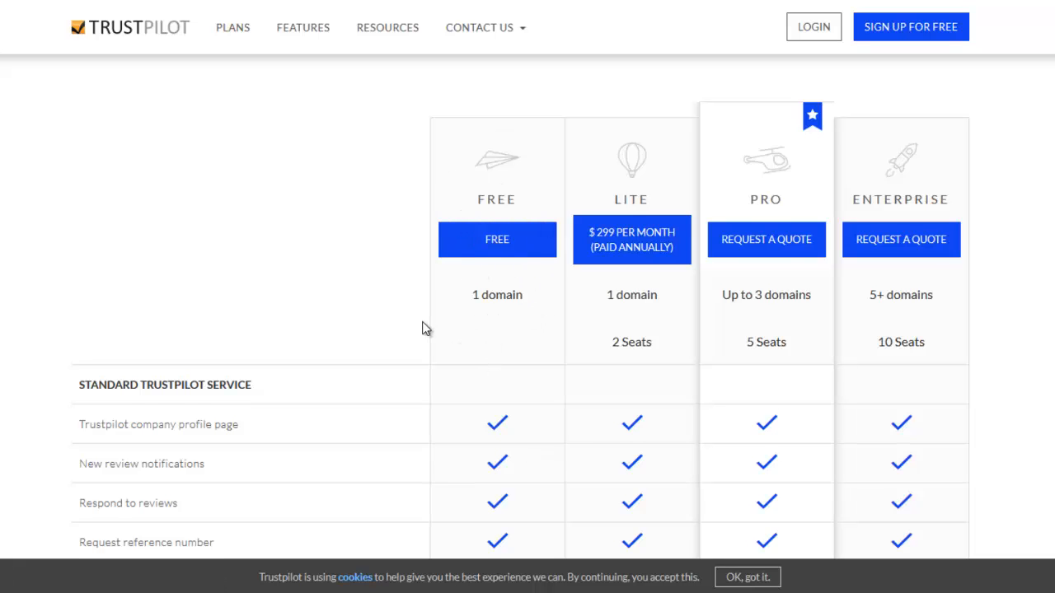
Step: Switch to the Trustpilot plans page and compare domains, invitations, e-commerce apps and reminders across the Free, Lite, Pro and Enterprise plans
scroll(425, 321, down, 1)
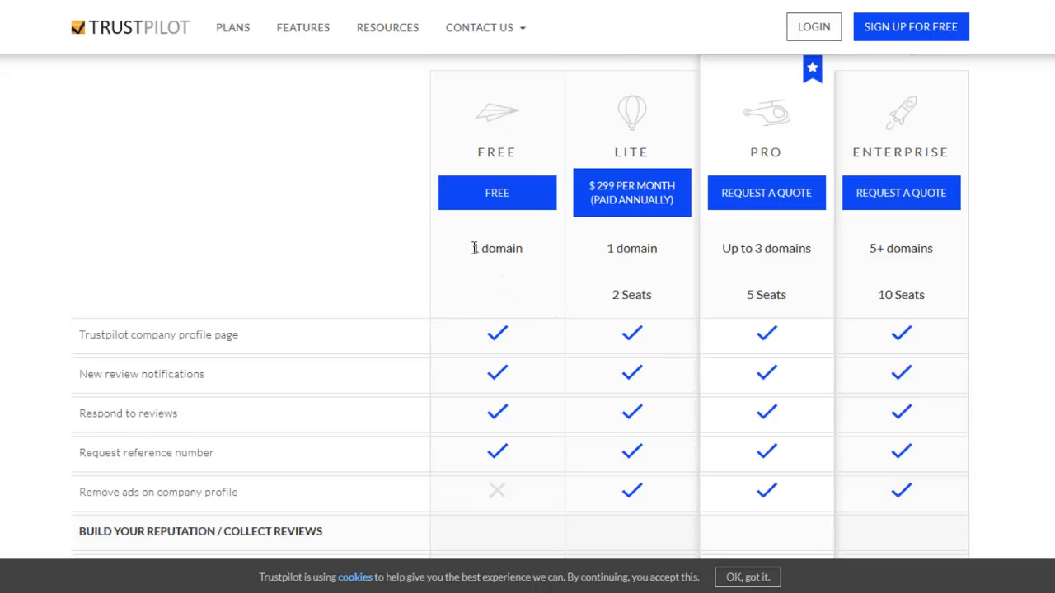
scroll(366, 378, down, 5)
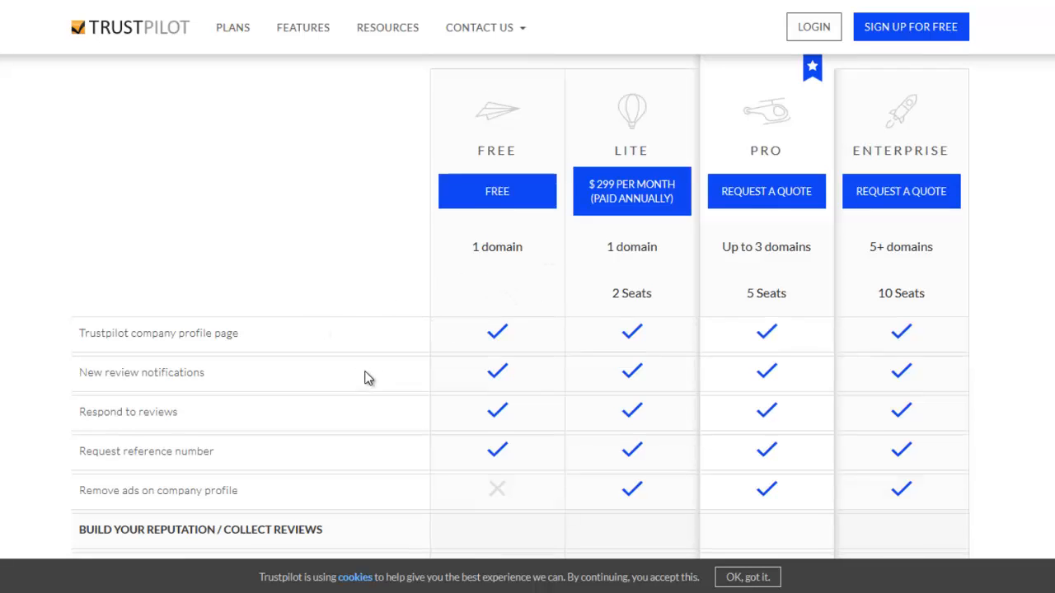
scroll(367, 378, up, 2)
scroll(354, 376, down, 2)
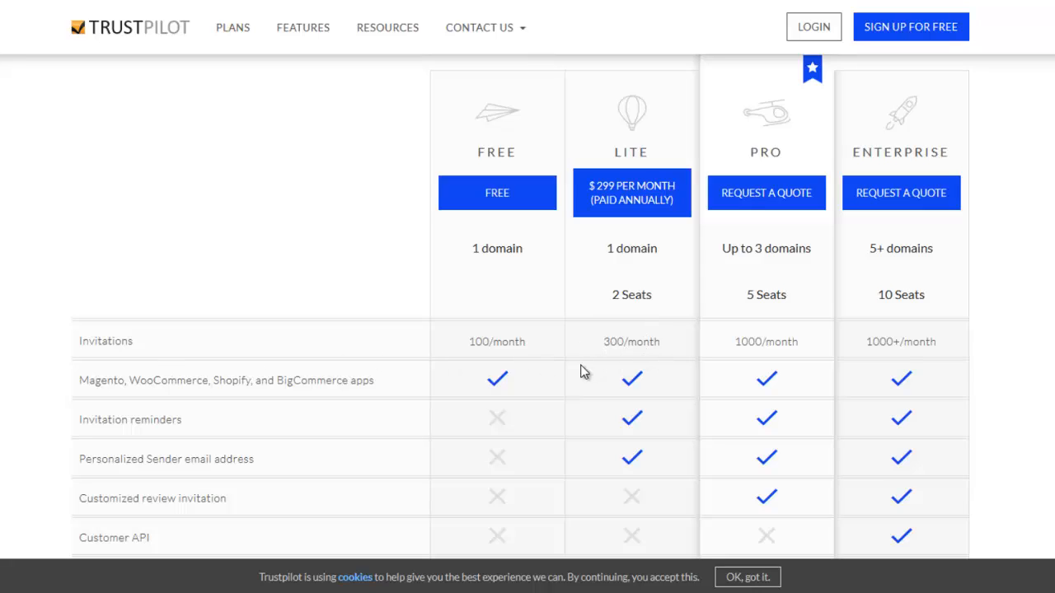
triple_click(620, 249)
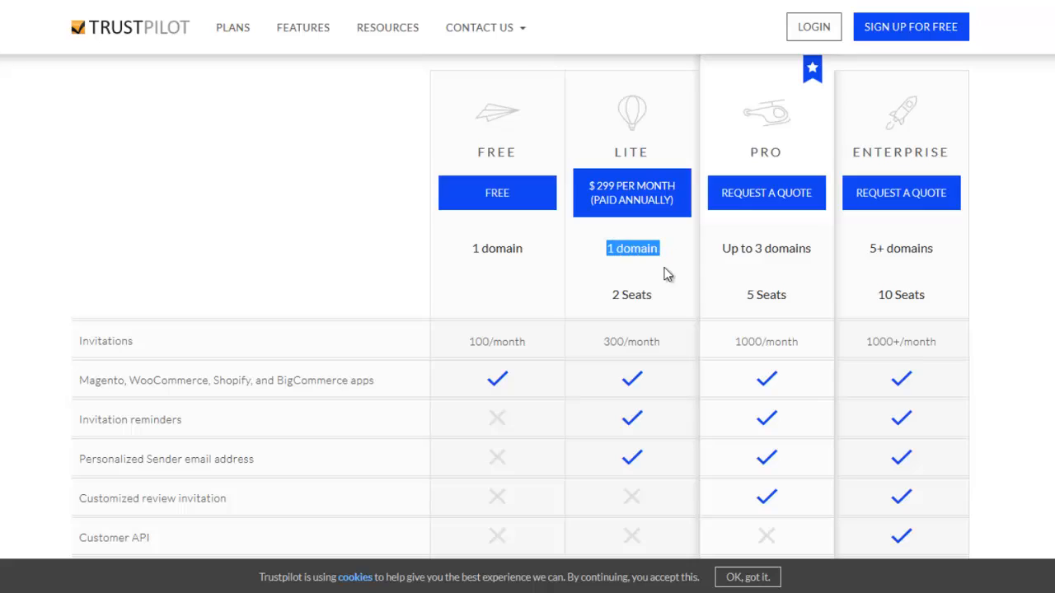
click(667, 284)
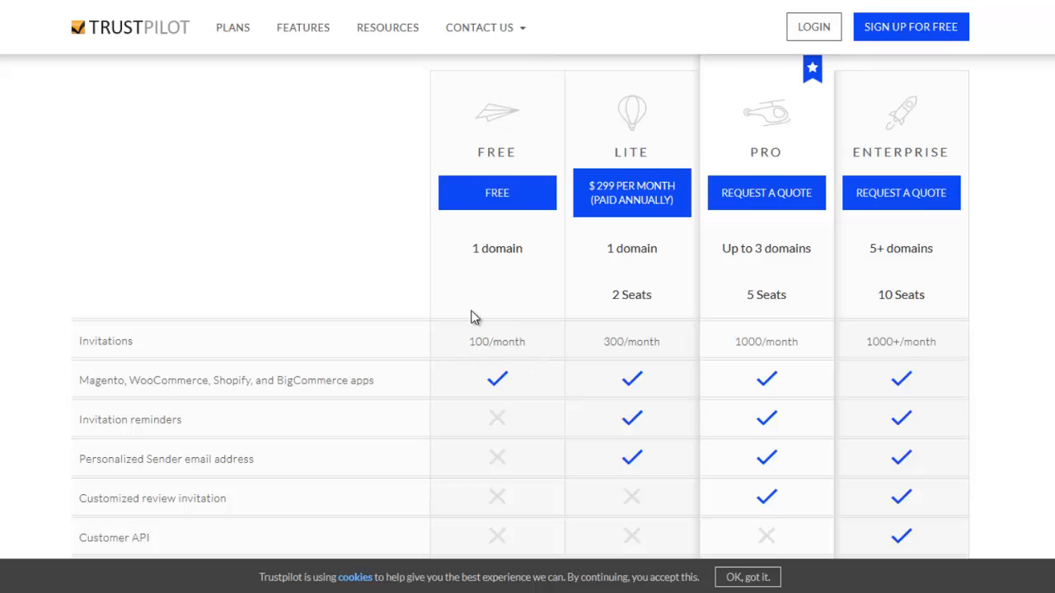
scroll(463, 174, up, 2)
scroll(338, 292, down, 5)
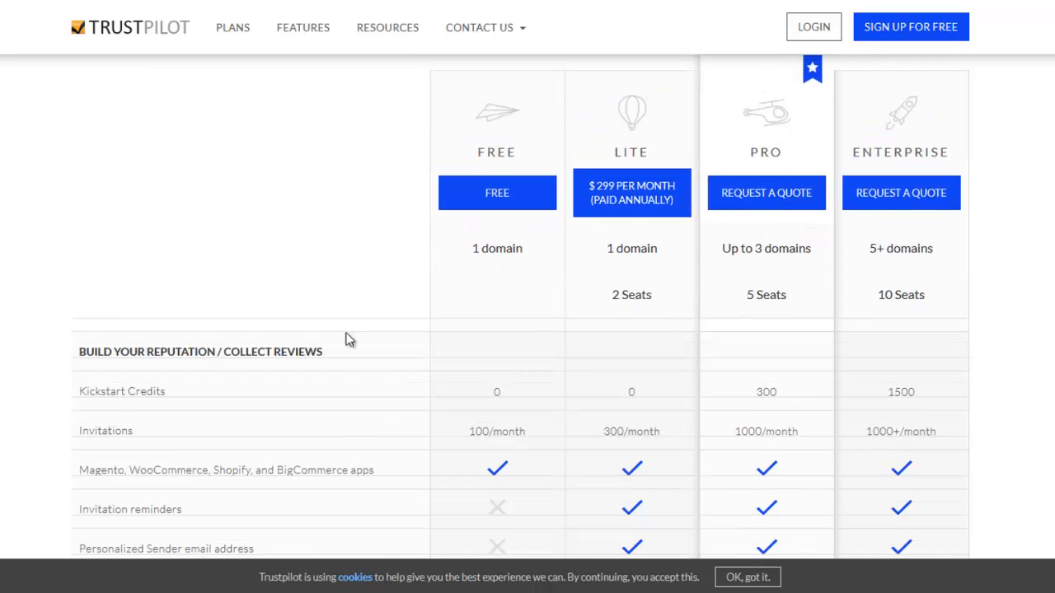
scroll(297, 394, down, 1)
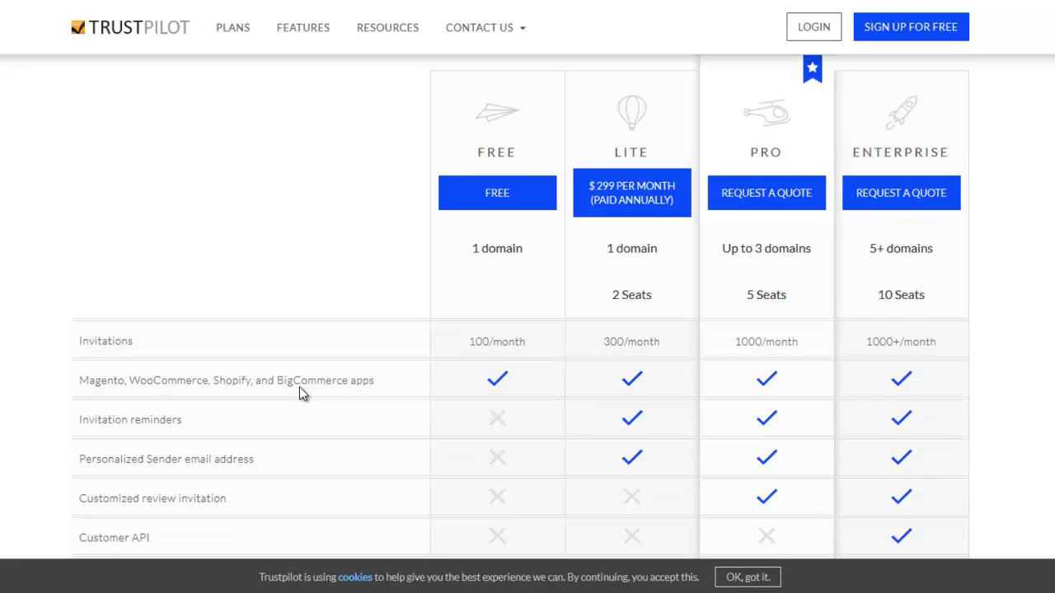
scroll(302, 393, up, 1)
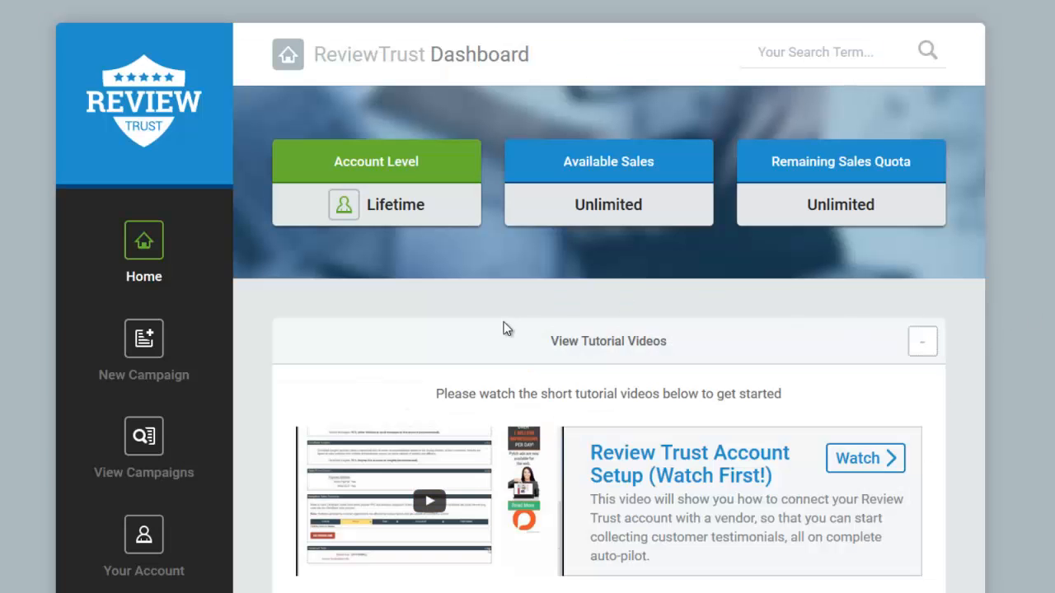
Step: Return to the ReviewTrust dashboard and examine the full list of integration tutorials, from Bigcommerce and Clickbank through Shopify, Stripe and ThriveCart
scroll(1026, 279, down, 3)
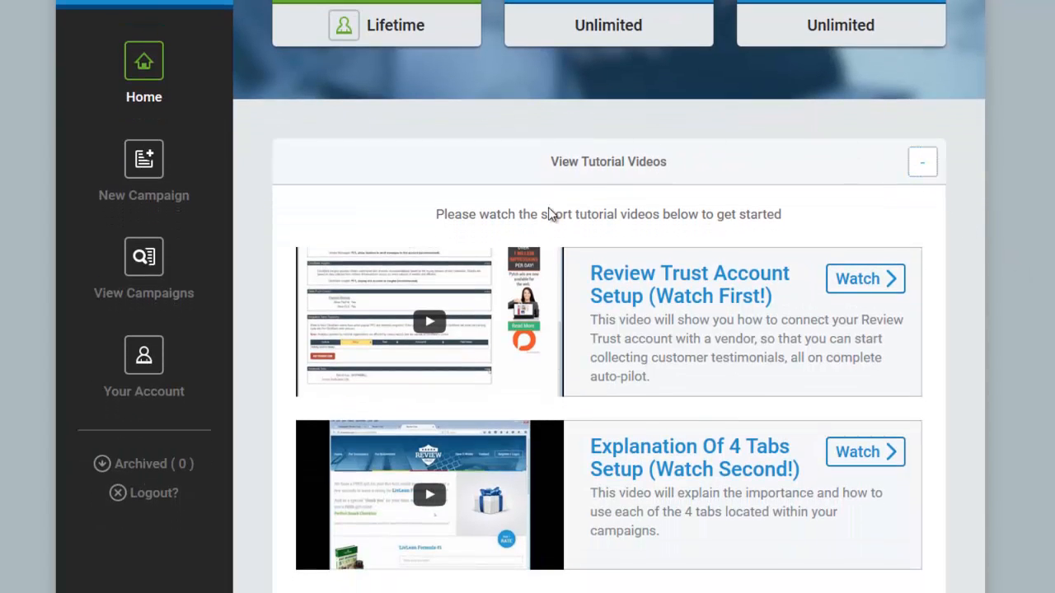
scroll(730, 354, down, 9)
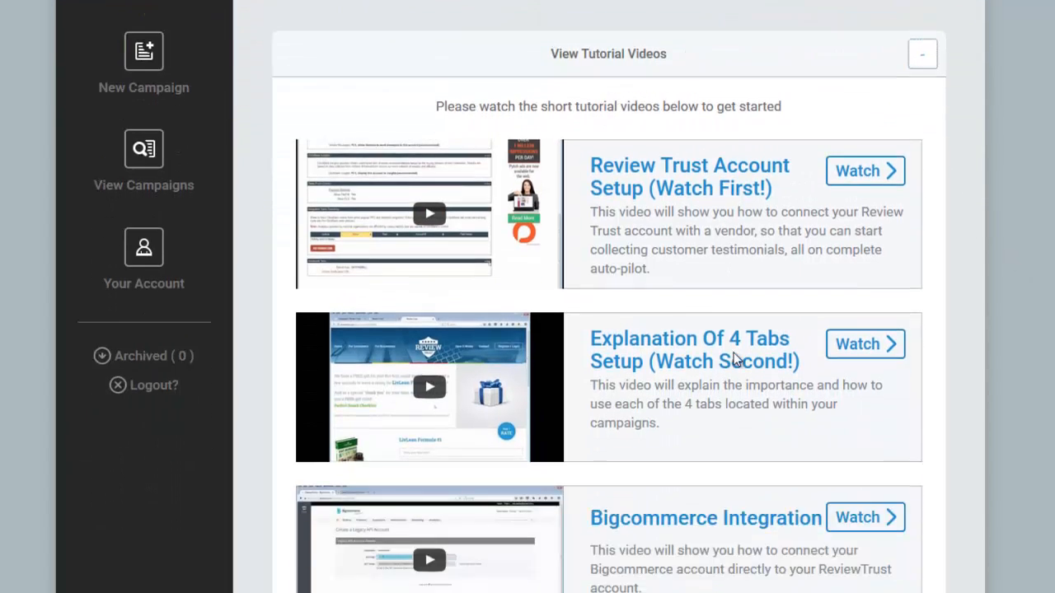
scroll(739, 338, down, 2)
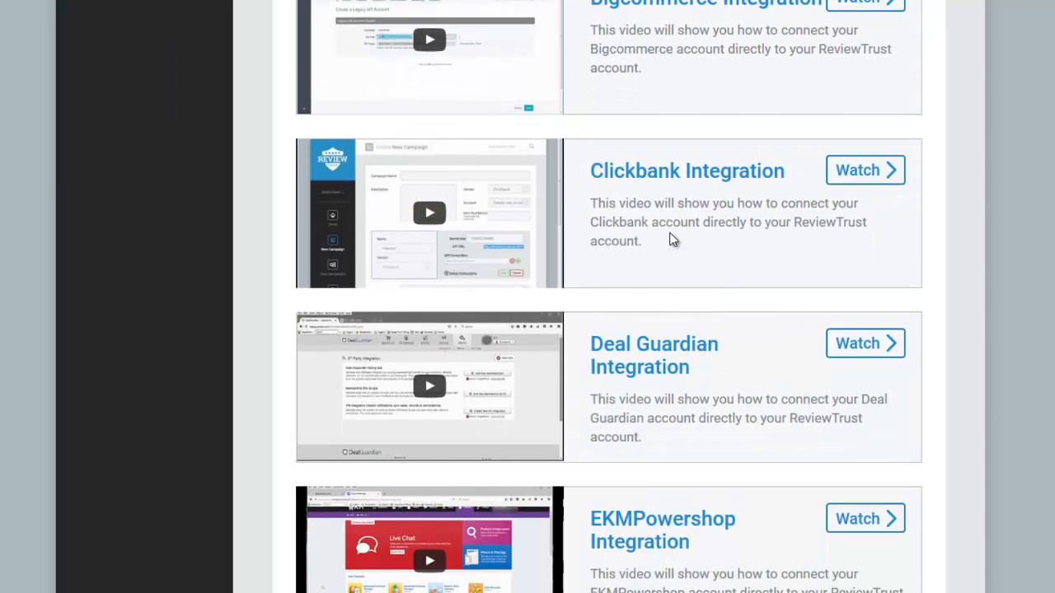
scroll(697, 226, up, 1)
scroll(690, 219, down, 3)
scroll(673, 199, down, 1)
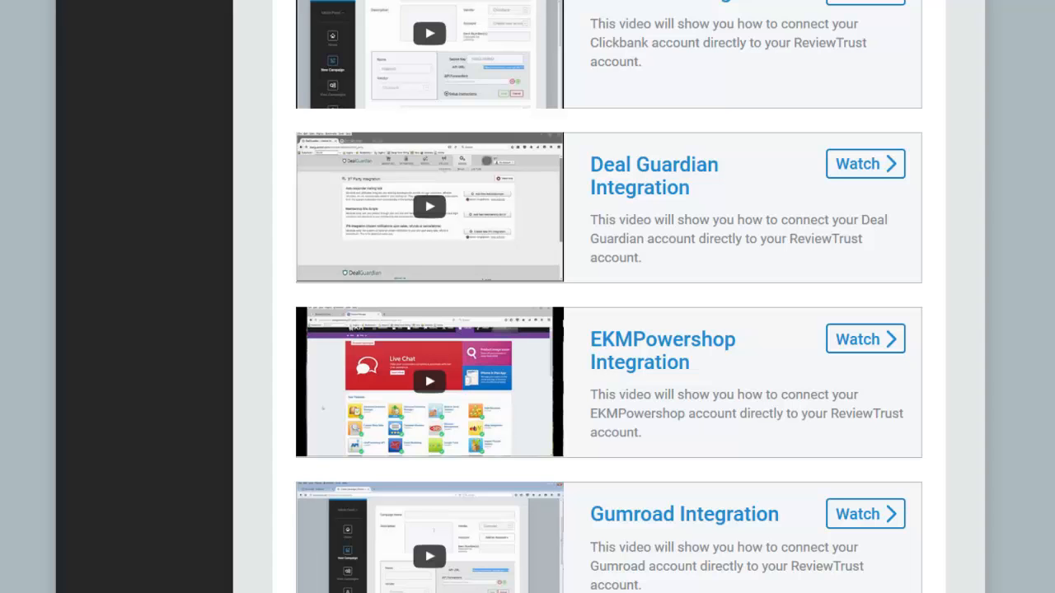
scroll(610, 192, down, 5)
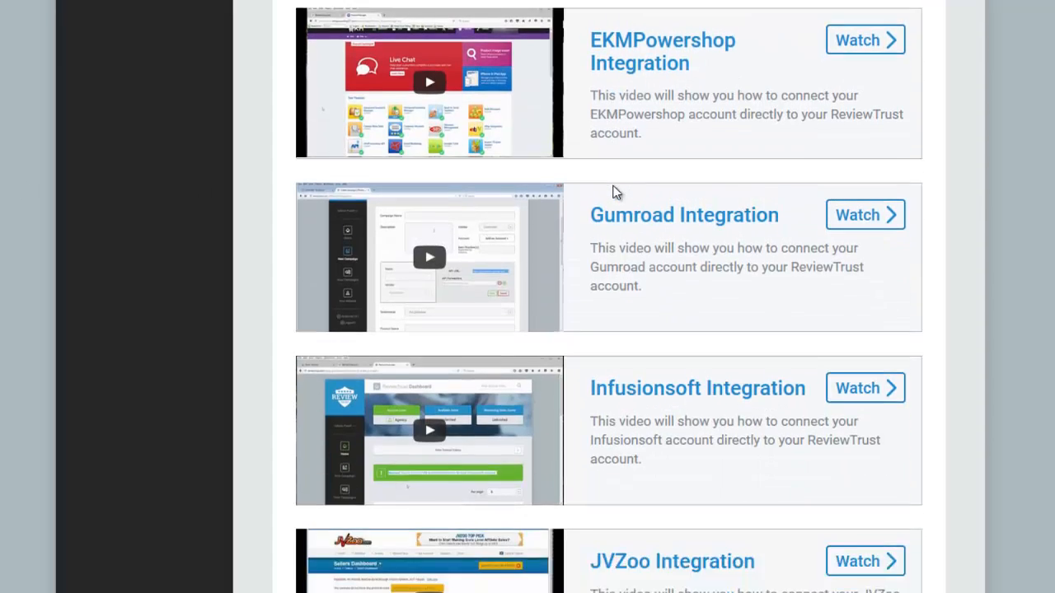
scroll(609, 192, down, 4)
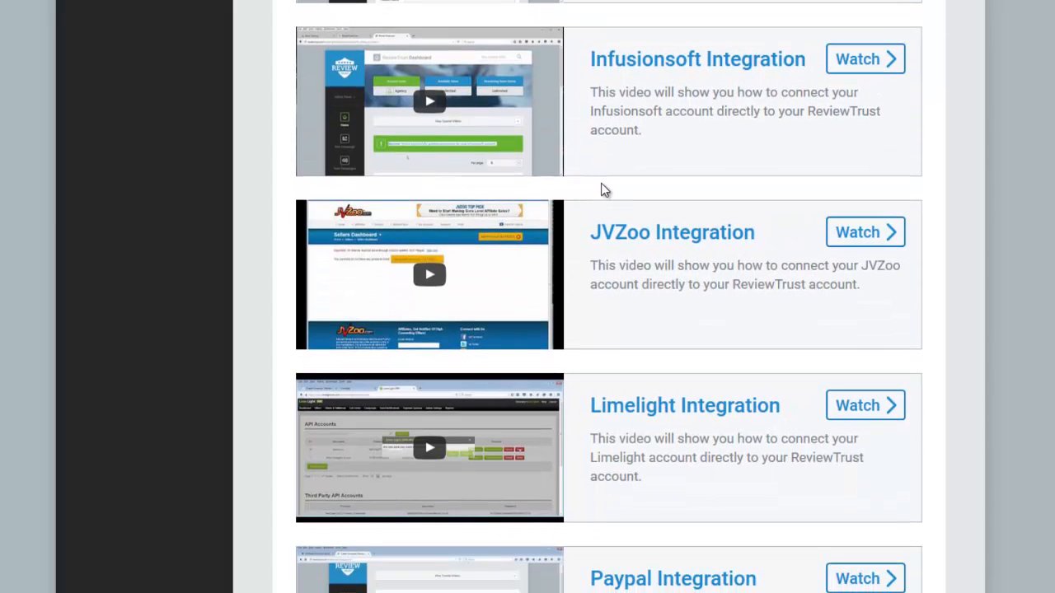
scroll(614, 198, down, 4)
scroll(655, 202, down, 14)
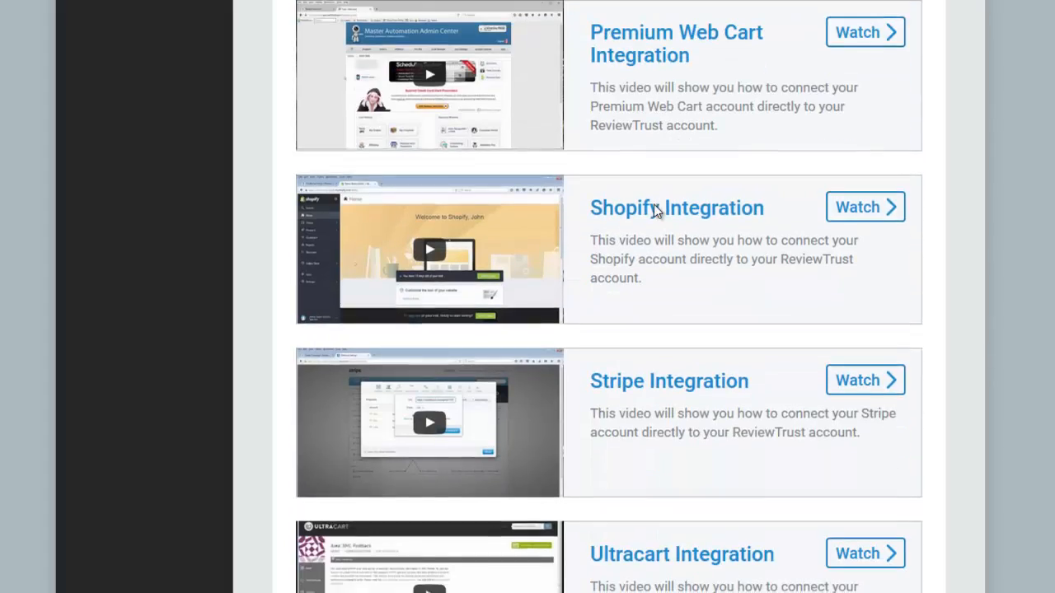
scroll(690, 261, down, 3)
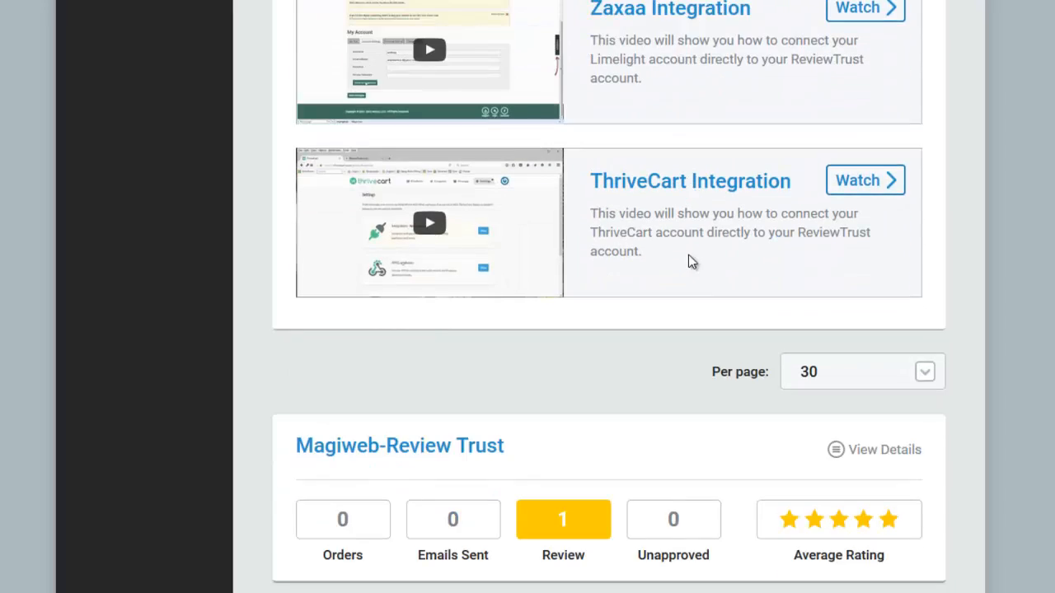
scroll(690, 259, up, 16)
scroll(689, 259, up, 18)
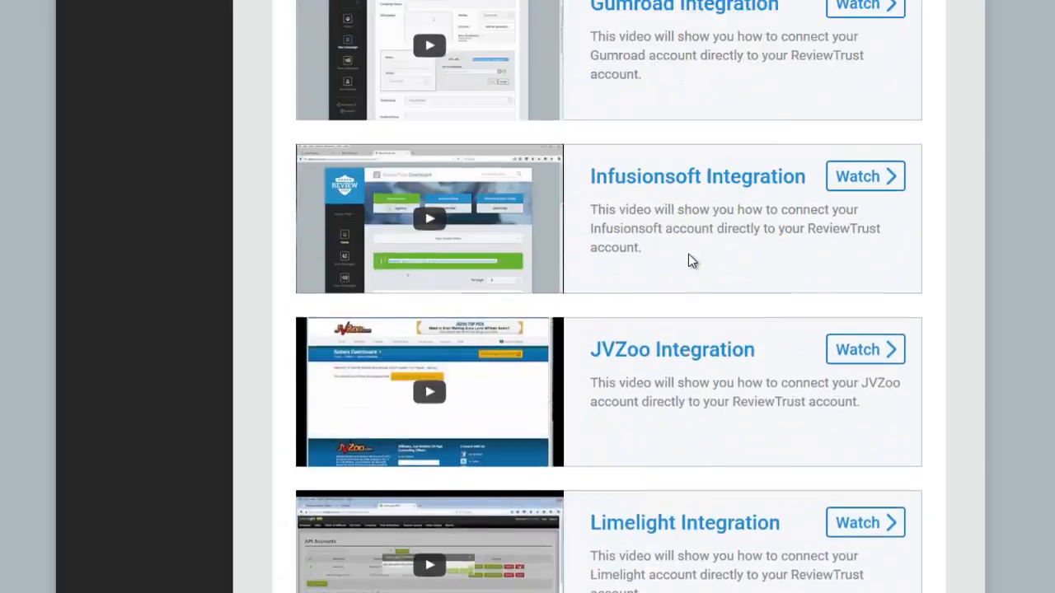
scroll(691, 260, up, 4)
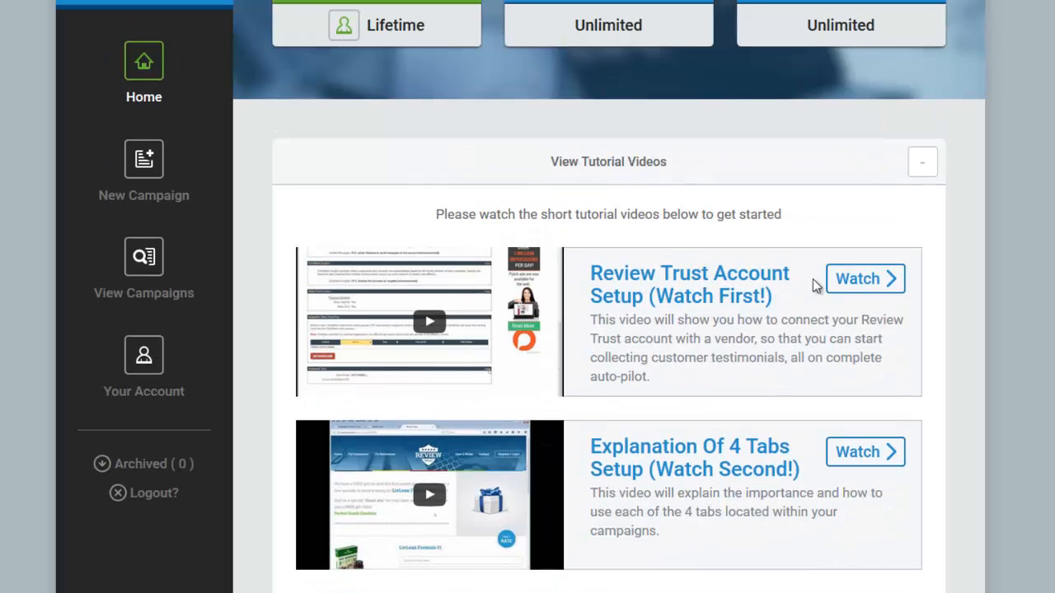
scroll(756, 323, down, 1)
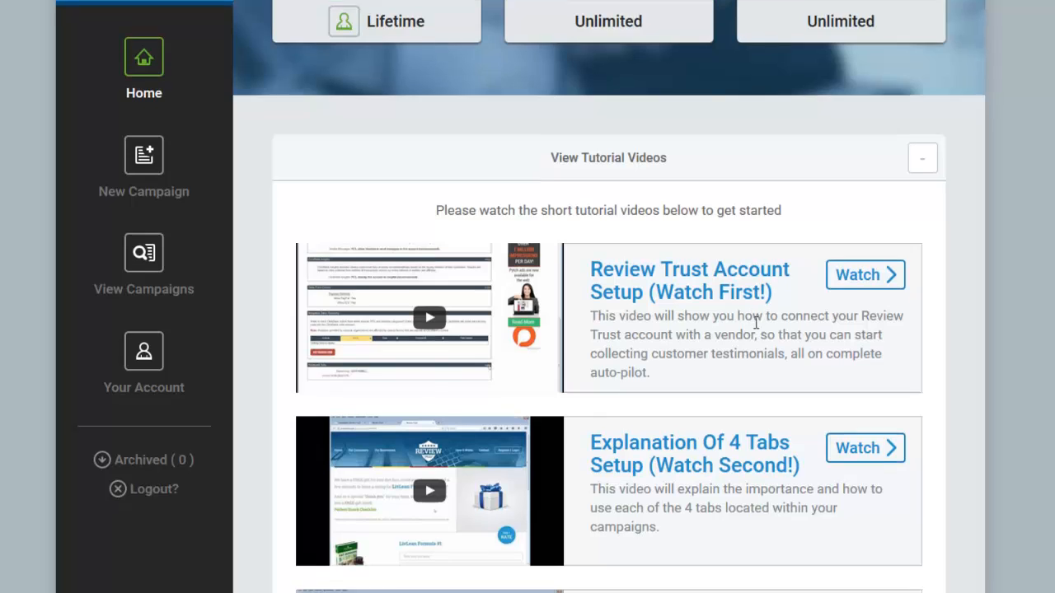
scroll(775, 294, up, 3)
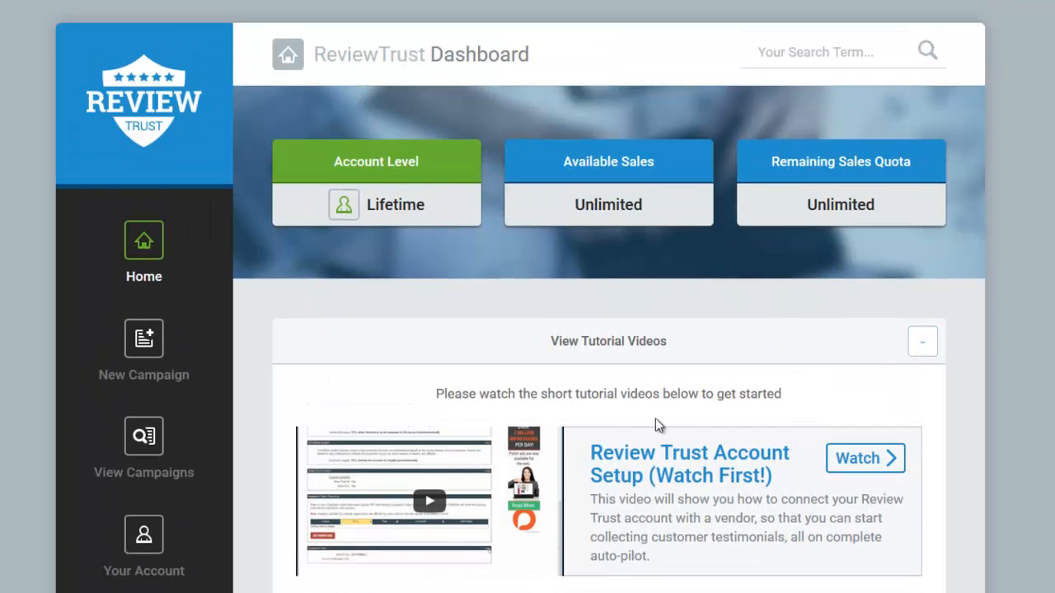
Step: Collapse the tutorial videos section and open the list of all campaigns
click(920, 348)
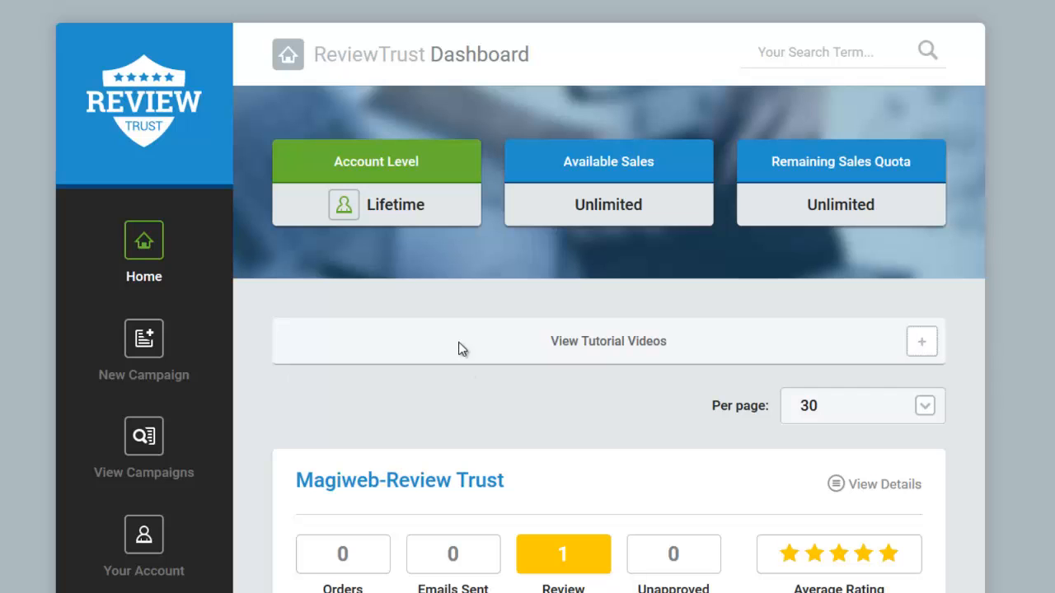
scroll(619, 403, down, 2)
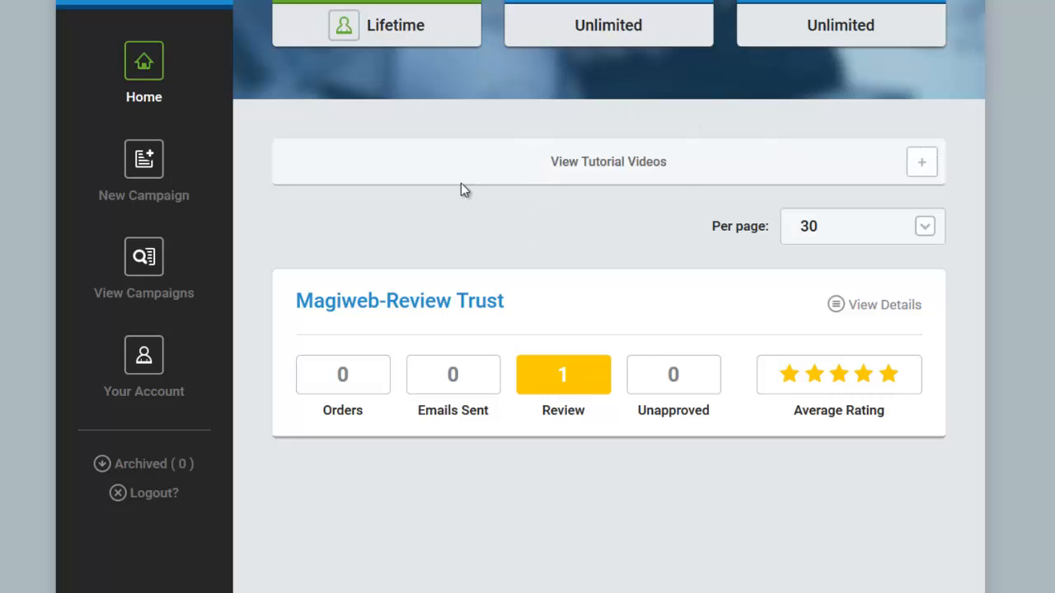
click(229, 259)
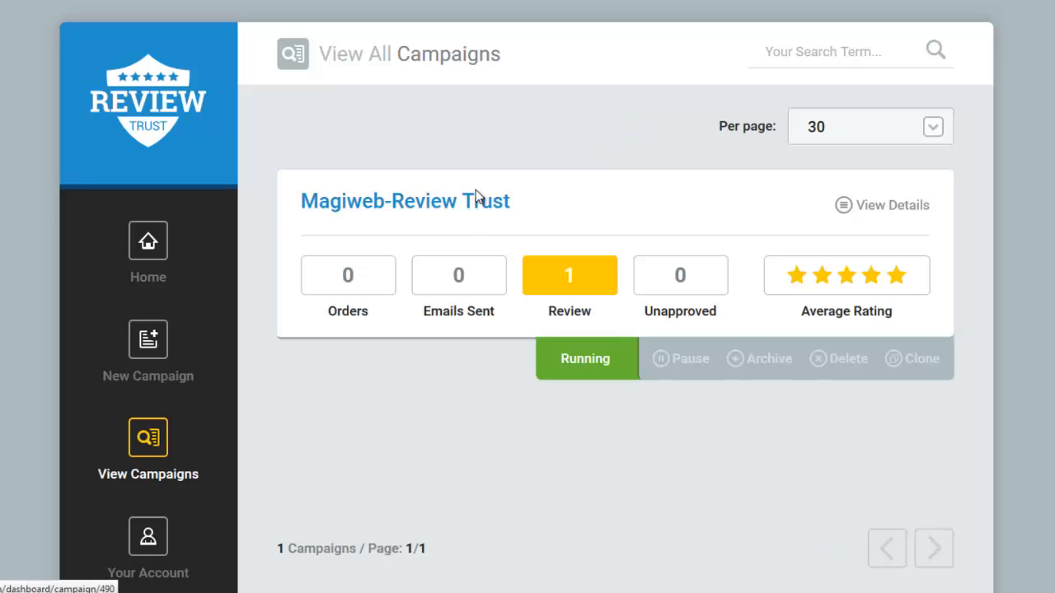
Step: Open the details of the Magiweb-Review Trust campaign, check its unapproved reviews and display its orders
scroll(409, 420, down, 2)
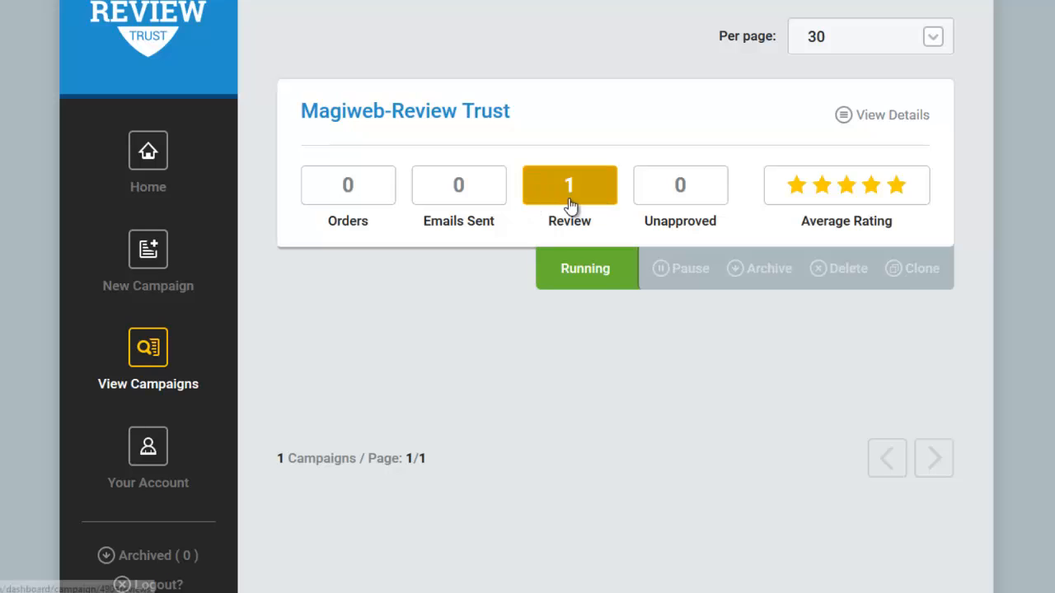
click(889, 124)
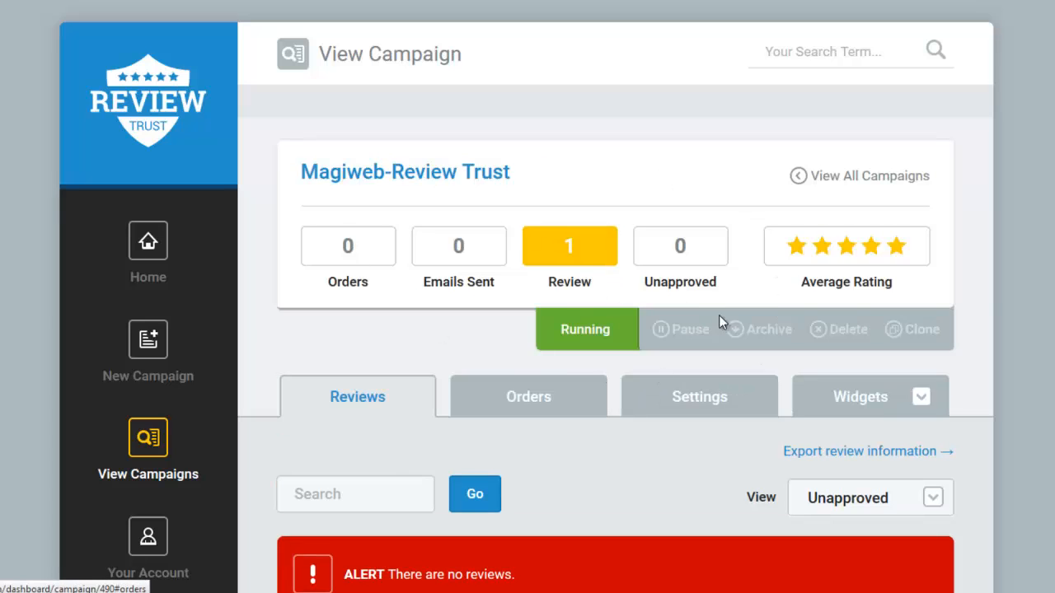
scroll(506, 290, down, 3)
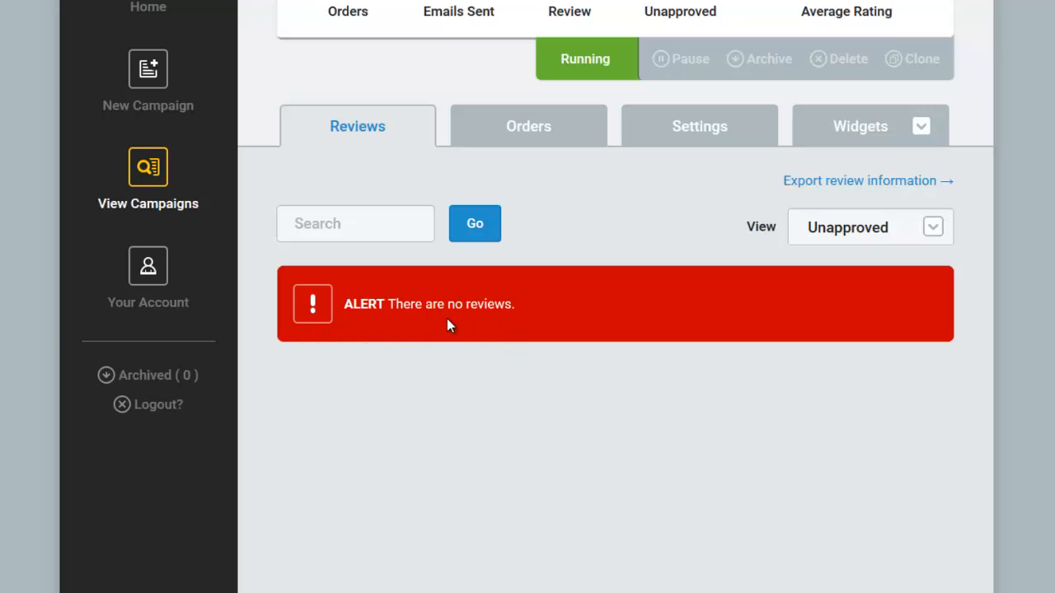
click(528, 125)
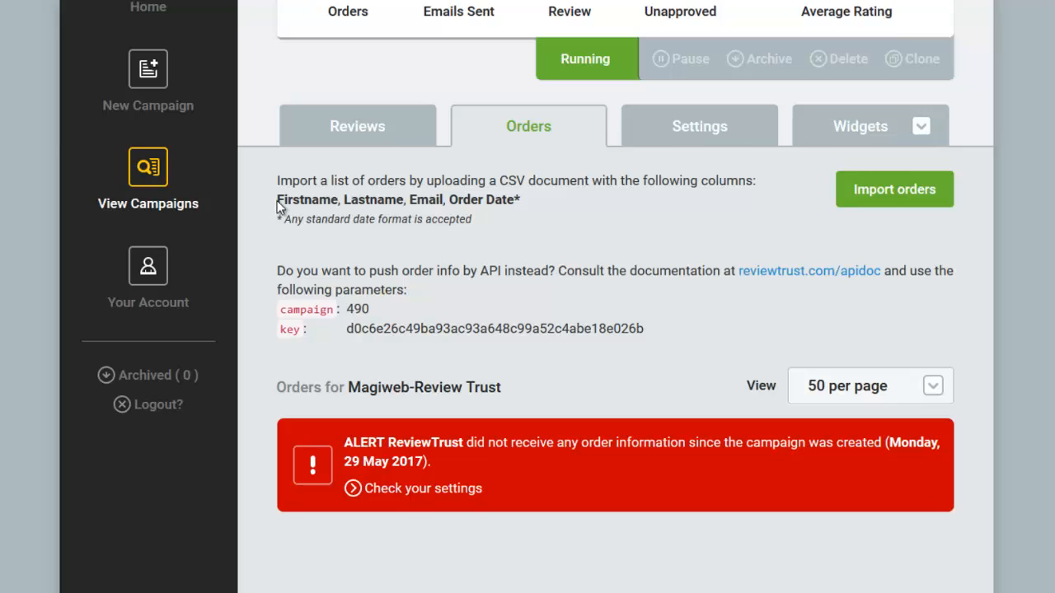
Step: Examine the CSV column and API instructions for importing orders, alongside the campaign's name, direct review URL and description settings
drag(277, 199, 478, 201)
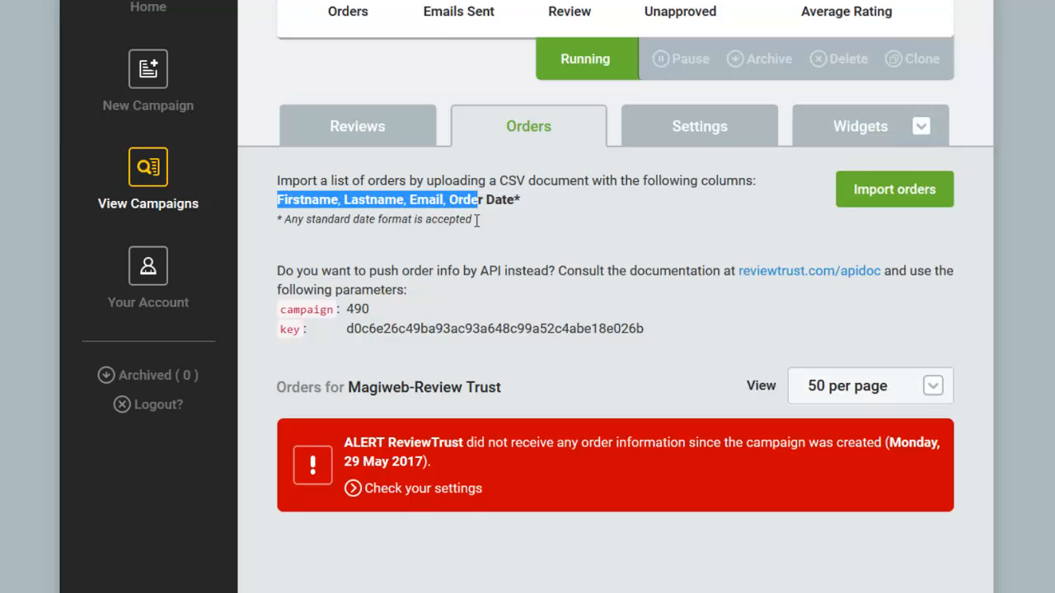
click(572, 204)
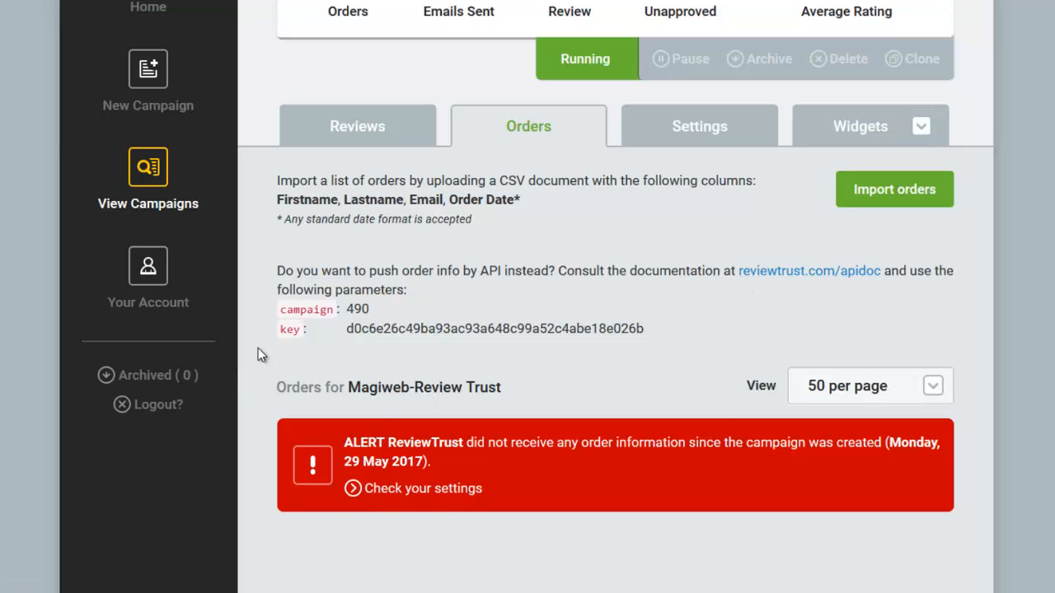
click(710, 130)
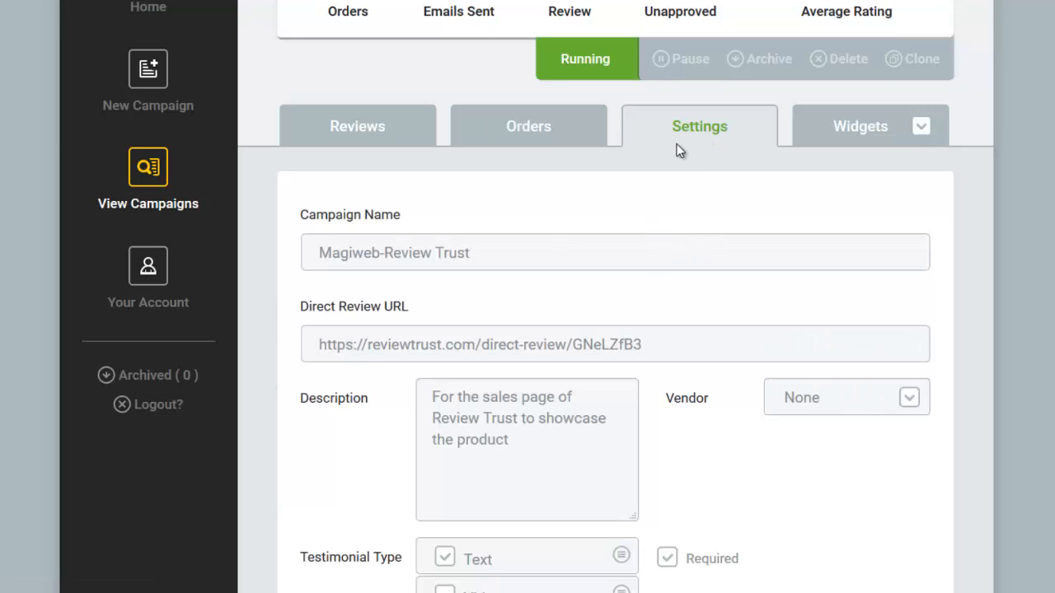
scroll(455, 236, down, 2)
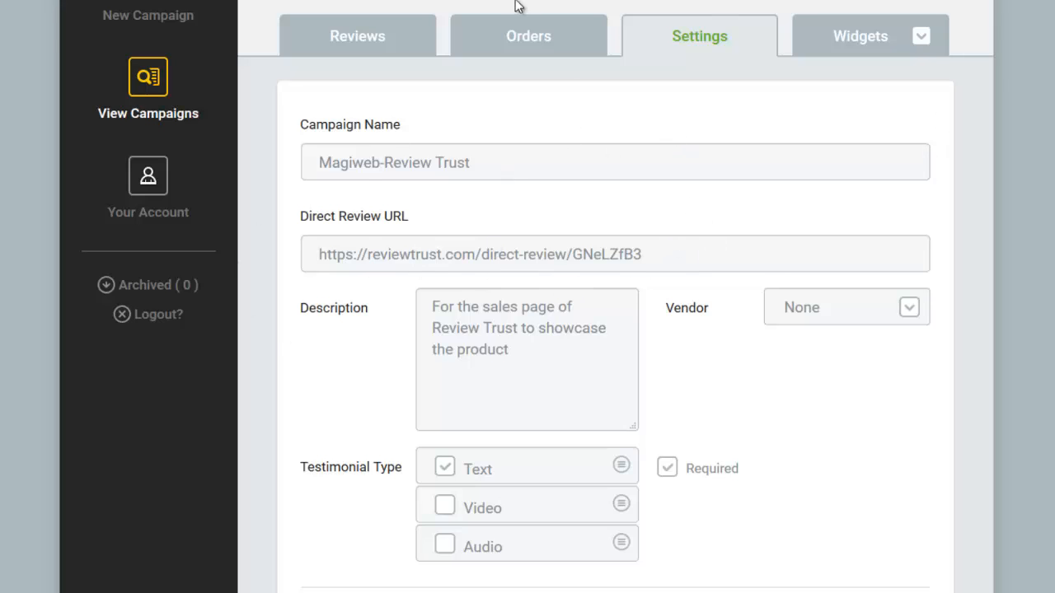
scroll(552, 89, up, 1)
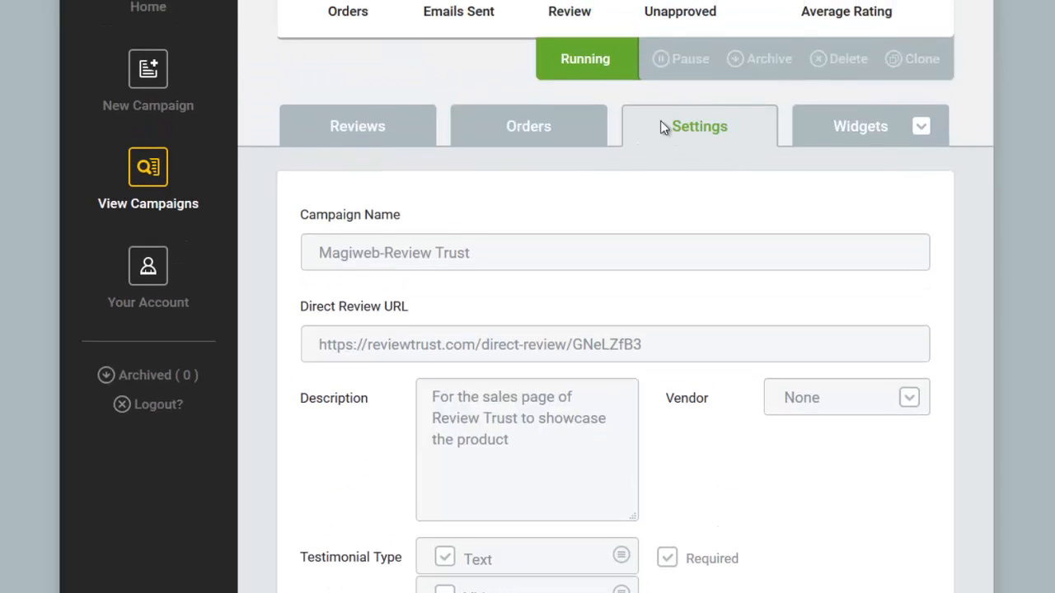
click(530, 124)
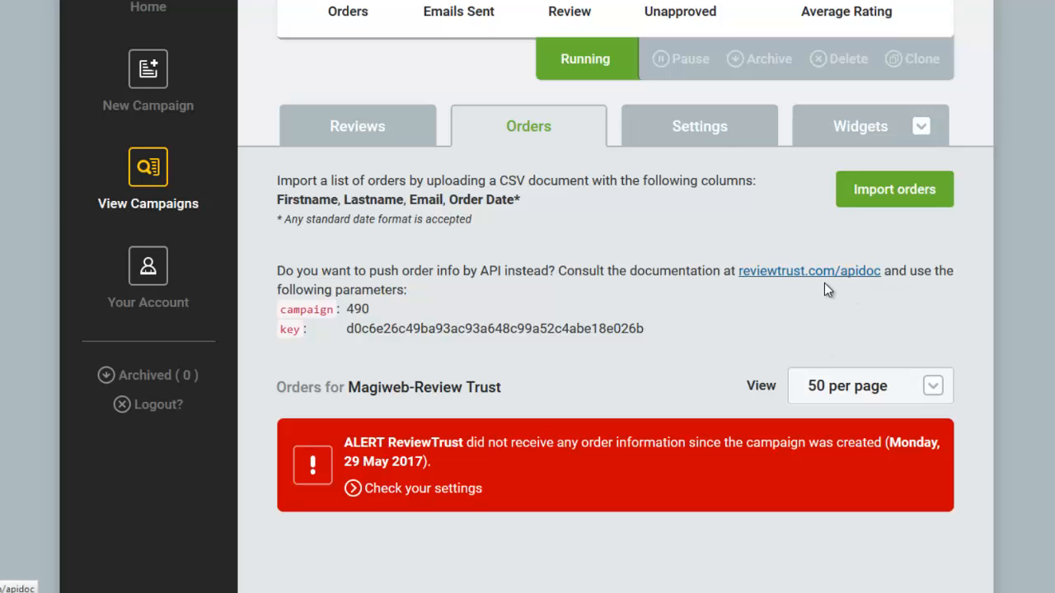
Step: Return to the campaign settings and examine the Text, Video and Audio testimonial types with their Required option
click(704, 137)
scroll(751, 303, down, 4)
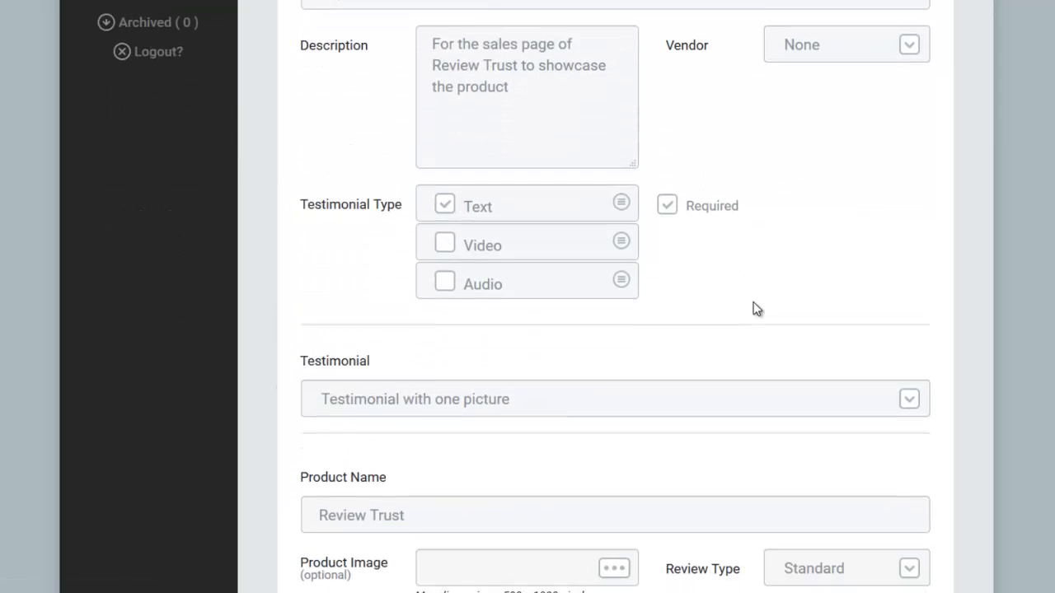
scroll(626, 257, down, 3)
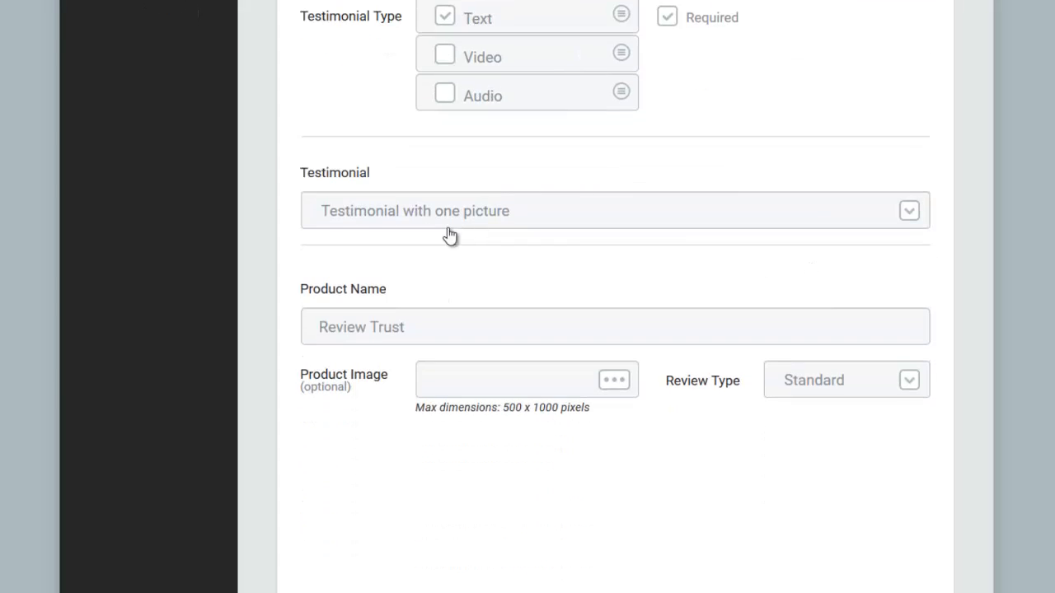
scroll(695, 183, up, 3)
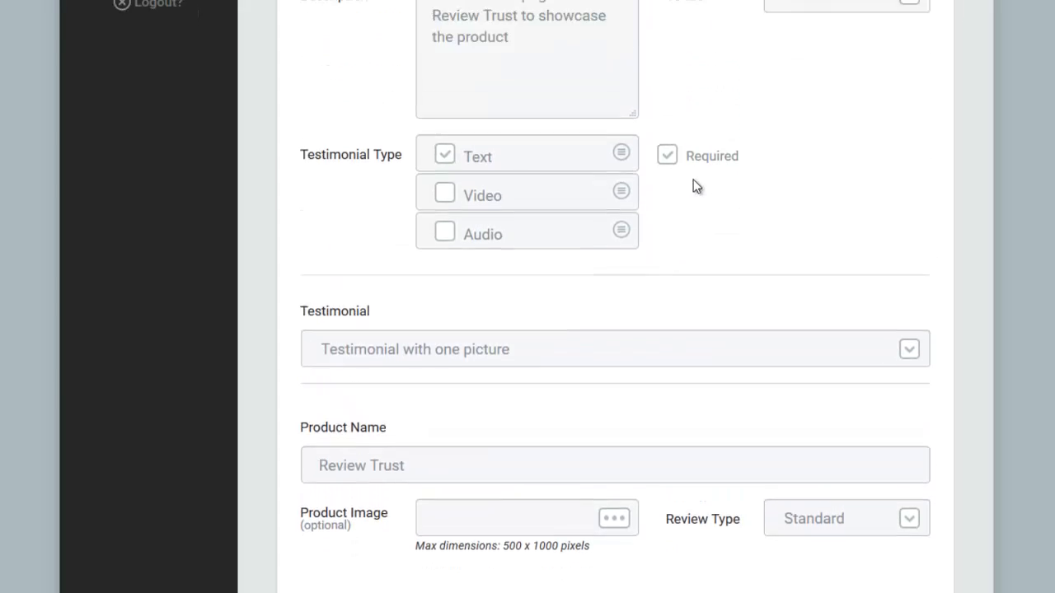
click(445, 196)
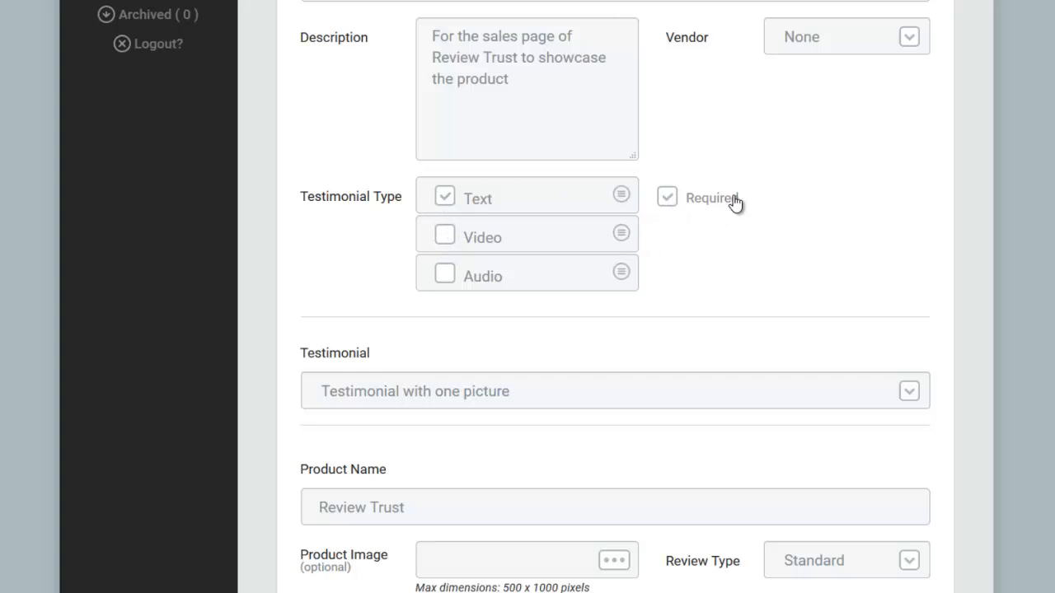
scroll(844, 229, up, 2)
scroll(844, 229, down, 1)
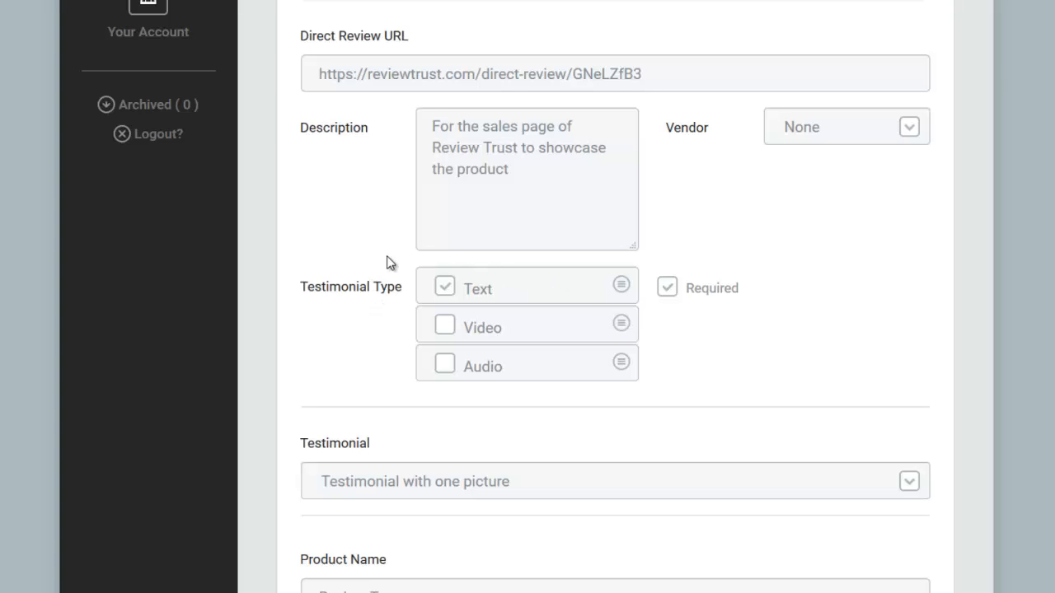
Step: Check the picture options available for testimonials, leaving the choice as it is
scroll(365, 290, down, 3)
click(490, 216)
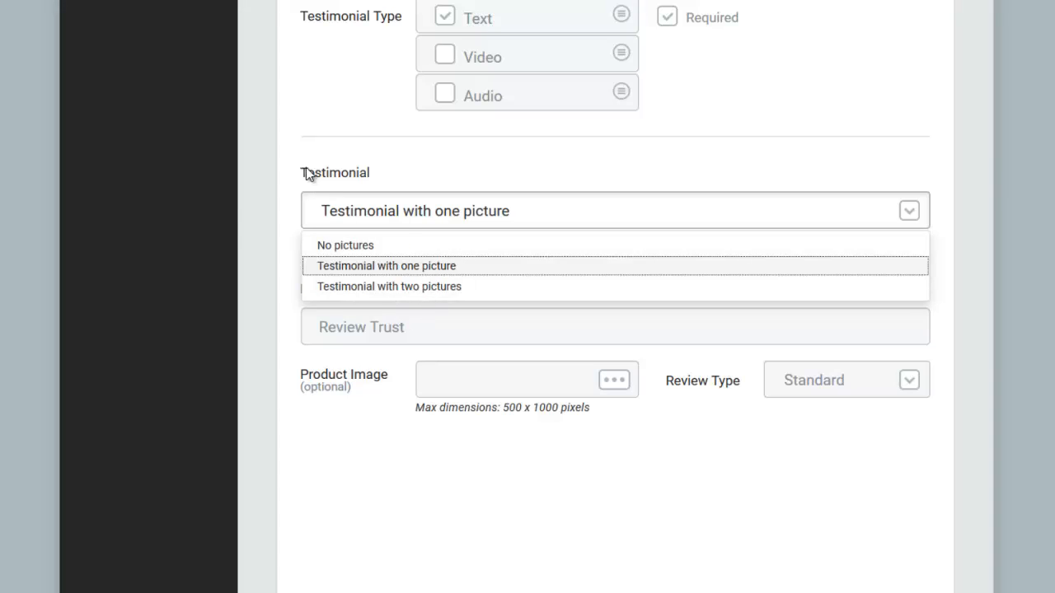
click(481, 167)
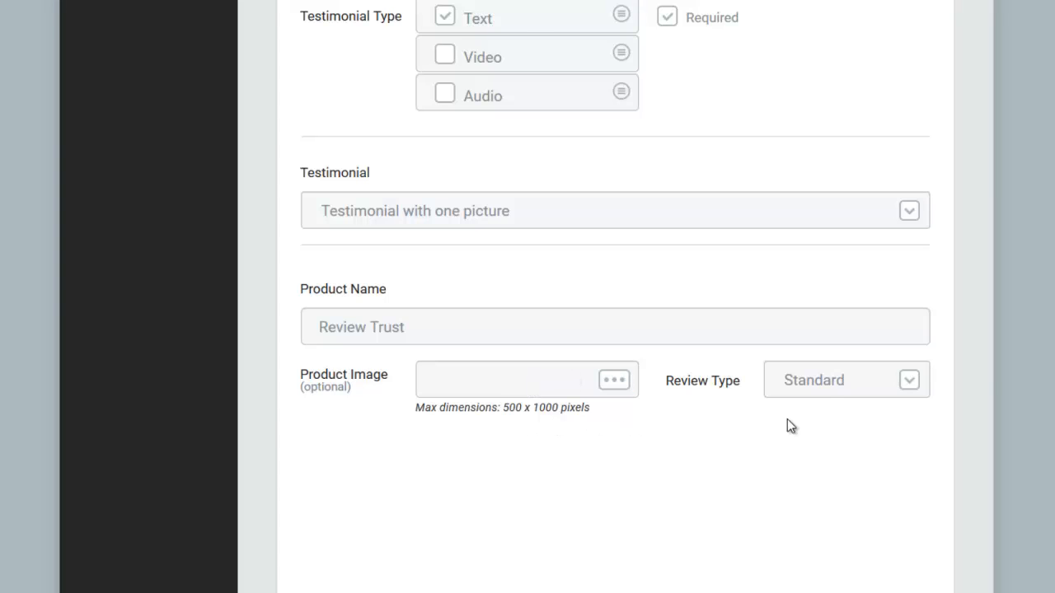
Step: Set the campaign's Review Type to Incentivized and examine the review sample, gift name, gift file and gift URL fields
click(899, 389)
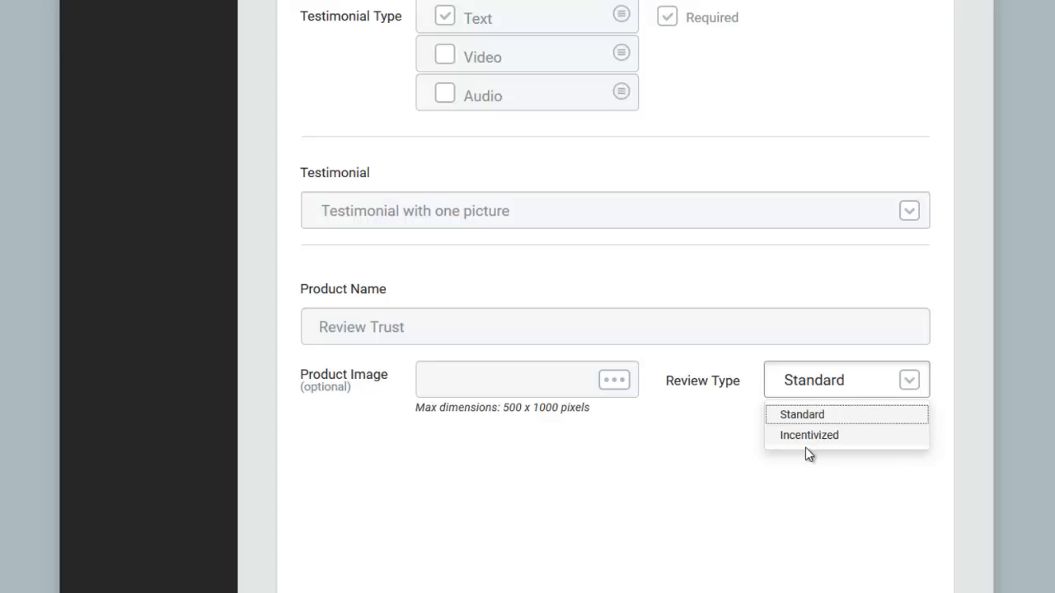
click(810, 435)
scroll(733, 388, down, 3)
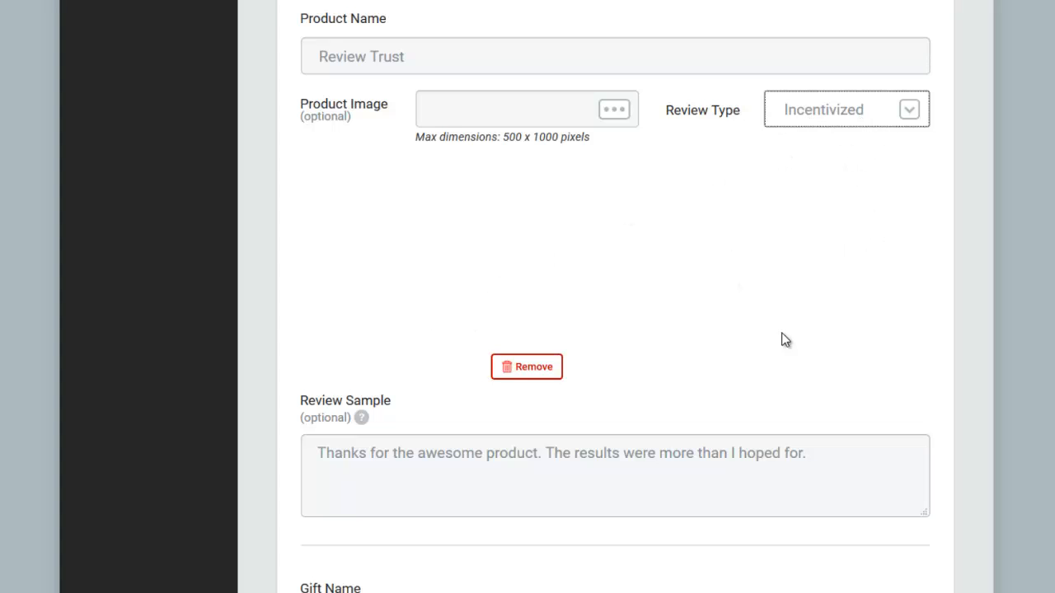
scroll(855, 278, down, 3)
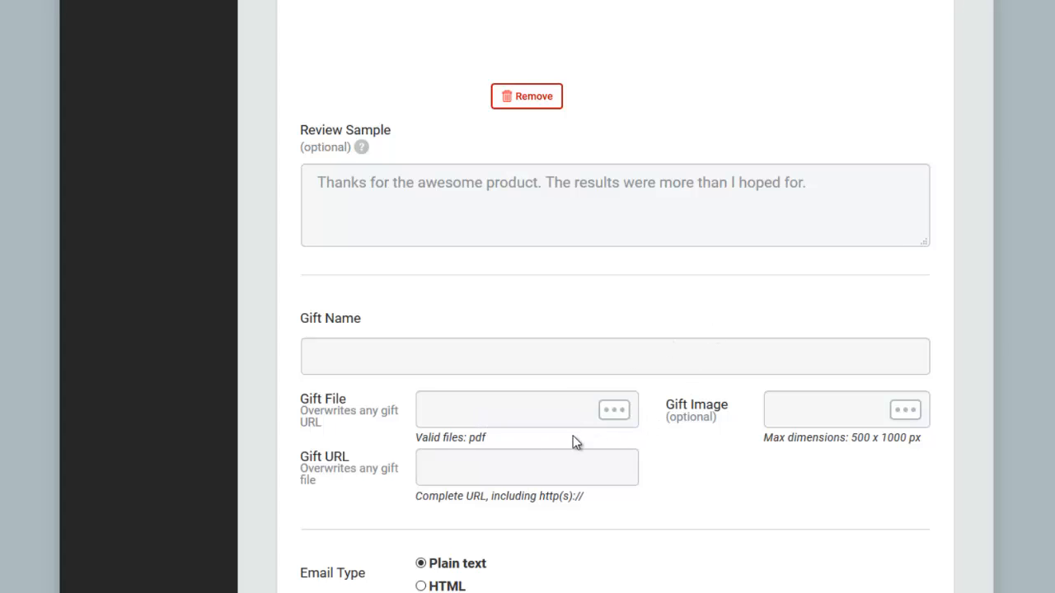
scroll(701, 431, down, 3)
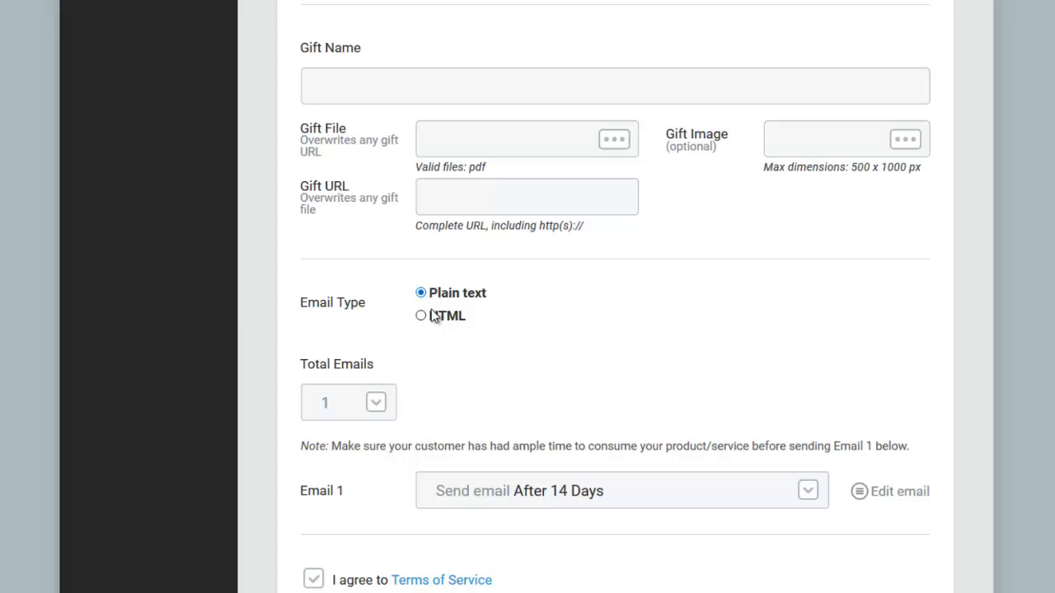
Step: Set the campaign's Total Emails to 3
scroll(491, 345, down, 2)
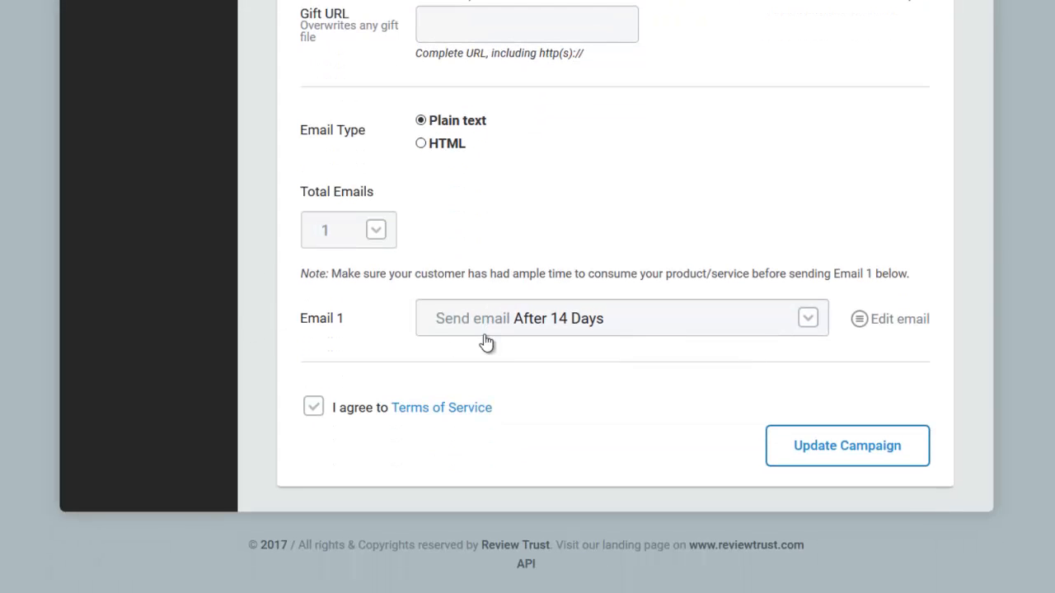
click(384, 238)
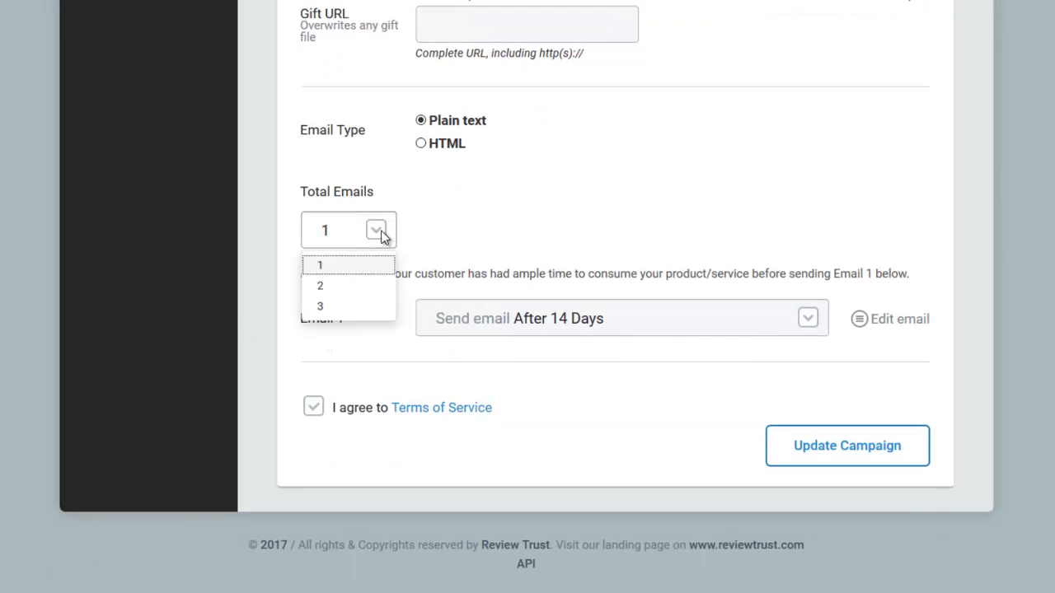
click(322, 306)
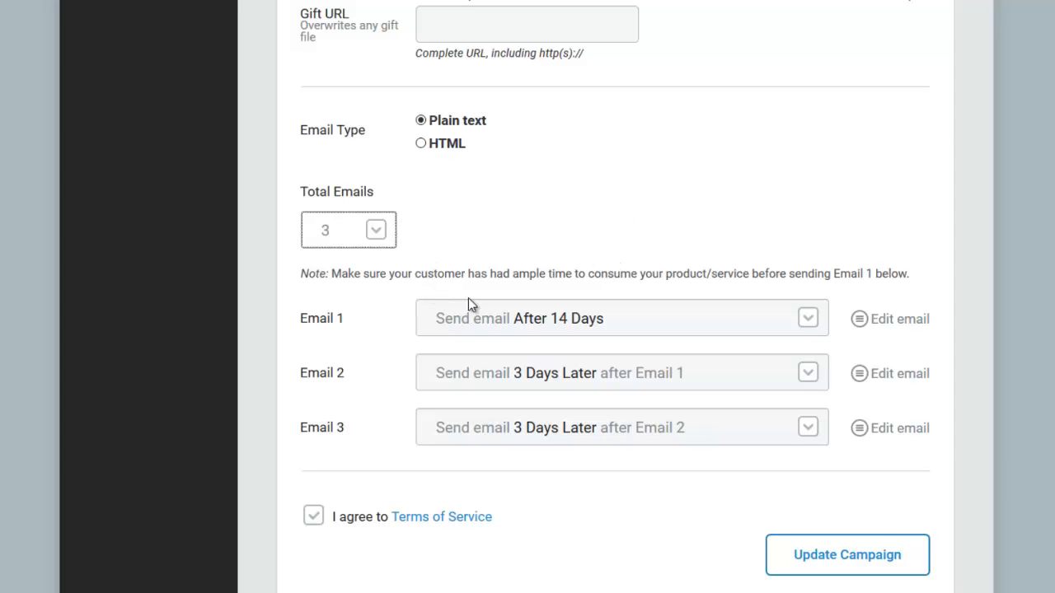
Step: Look through the sending delays offered for Email 1, from 1 to 30 days, without choosing another one
click(811, 320)
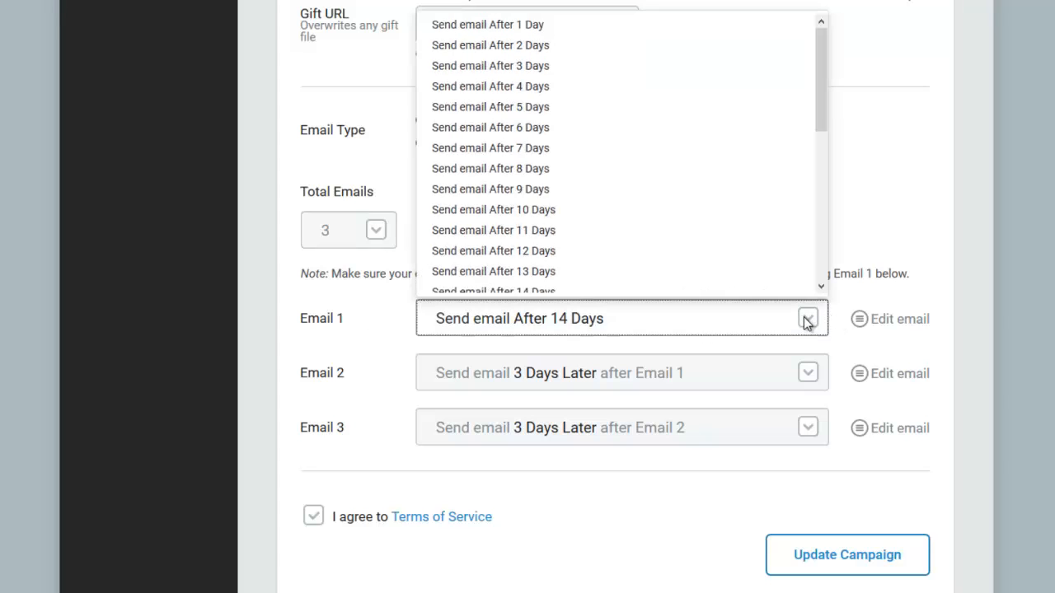
scroll(920, 299, up, 2)
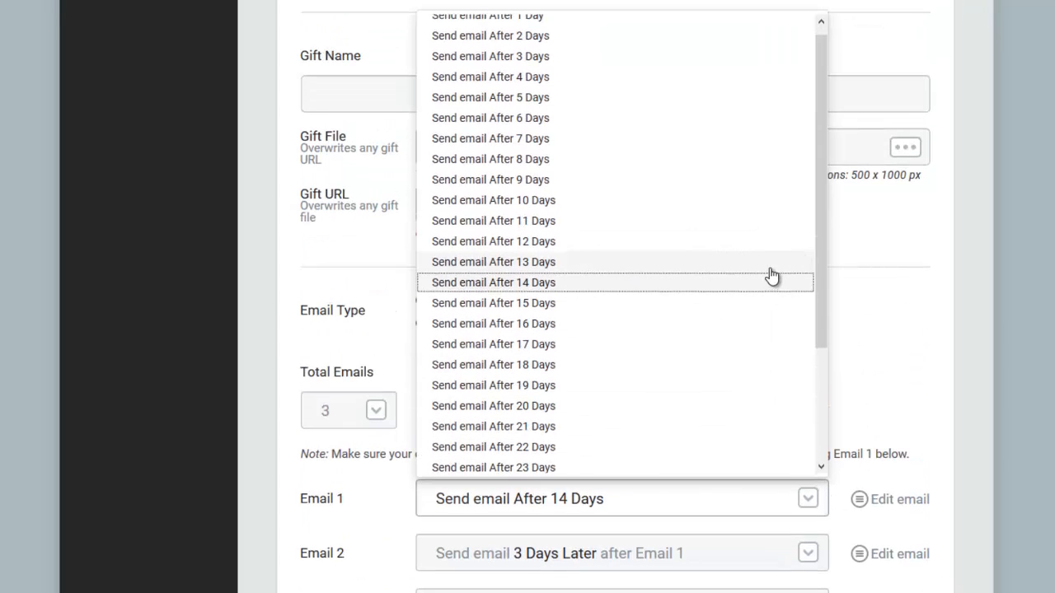
scroll(560, 330, down, 3)
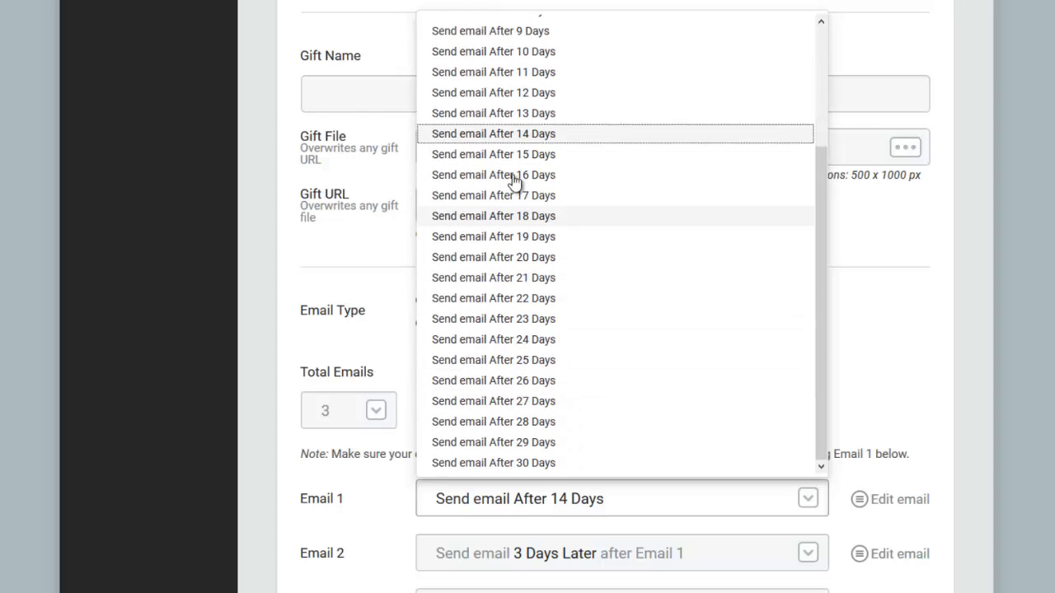
scroll(561, 381, up, 5)
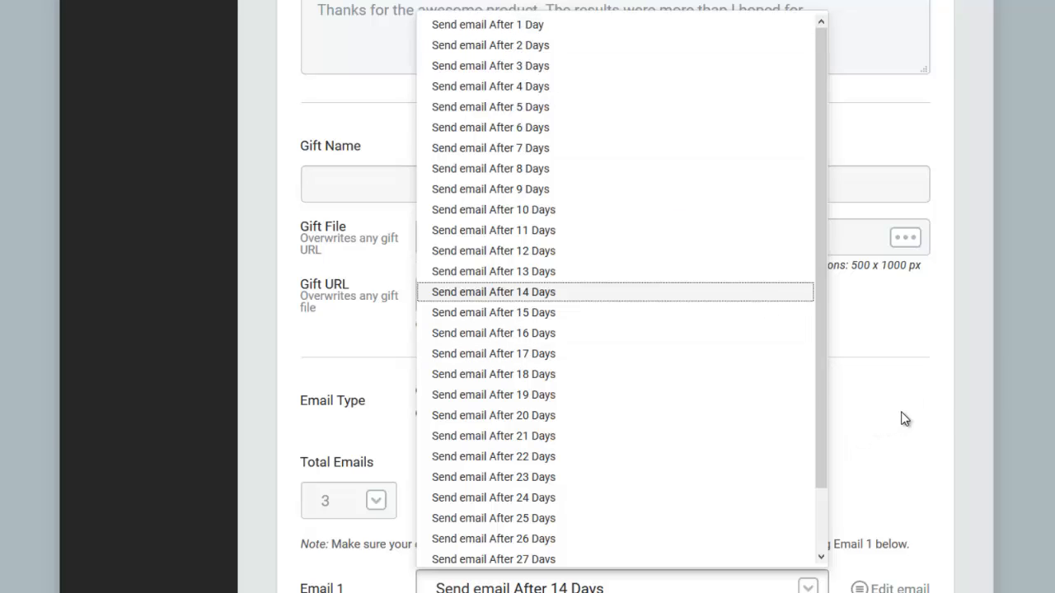
scroll(883, 418, down, 5)
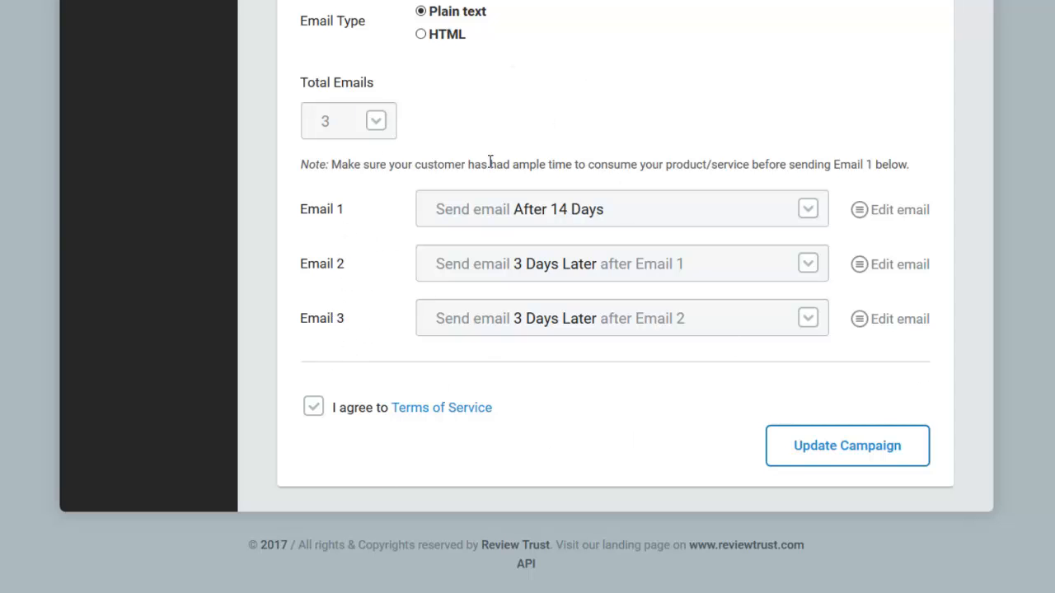
Step: Open the Email 1 template, examine its subject, body, insertable placeholders and signature, and close it without changes
click(889, 209)
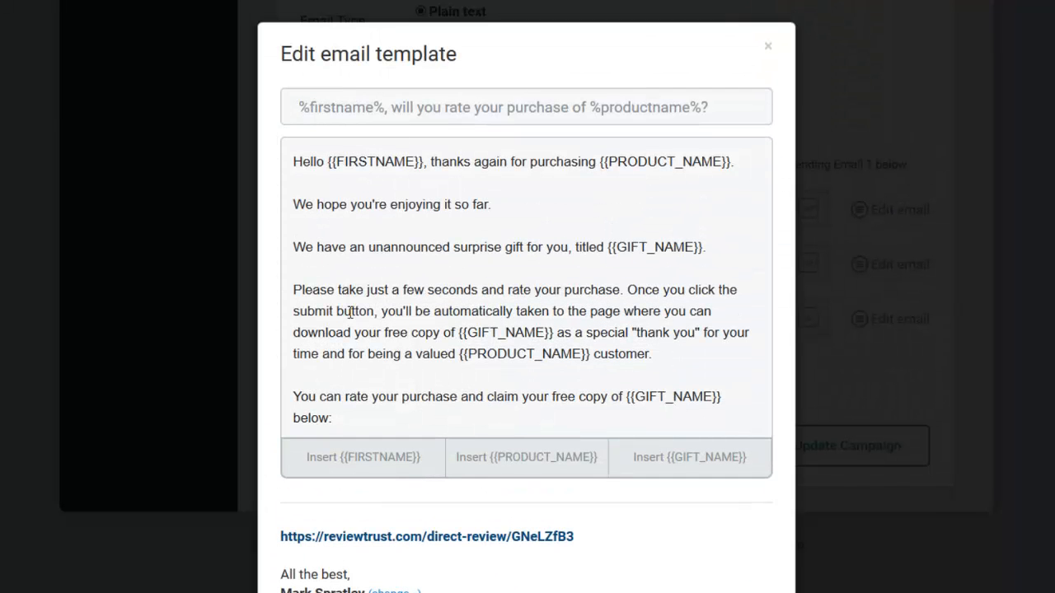
click(348, 412)
scroll(363, 389, down, 1)
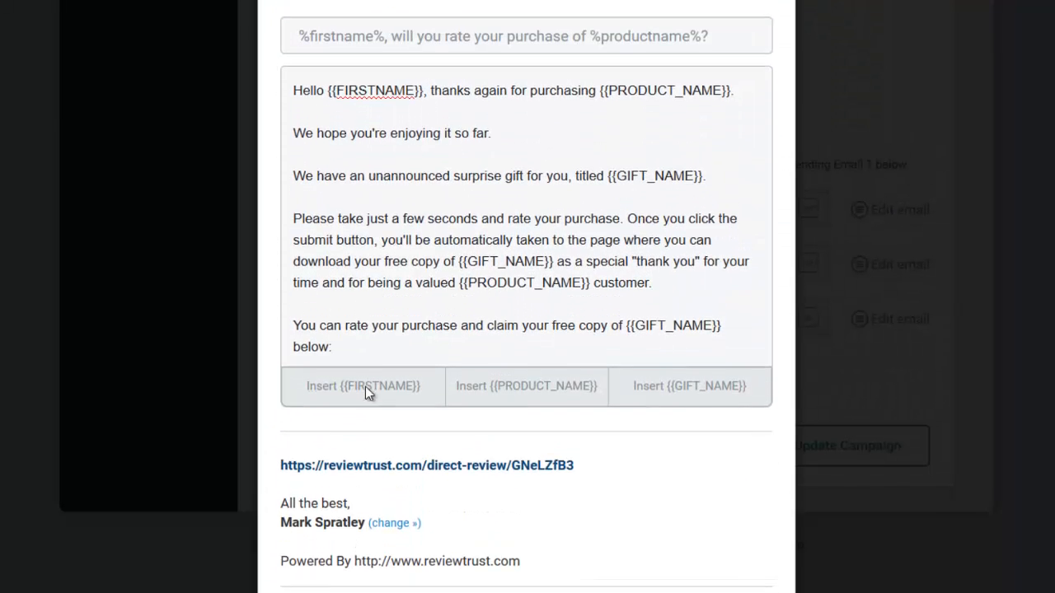
scroll(365, 386, up, 1)
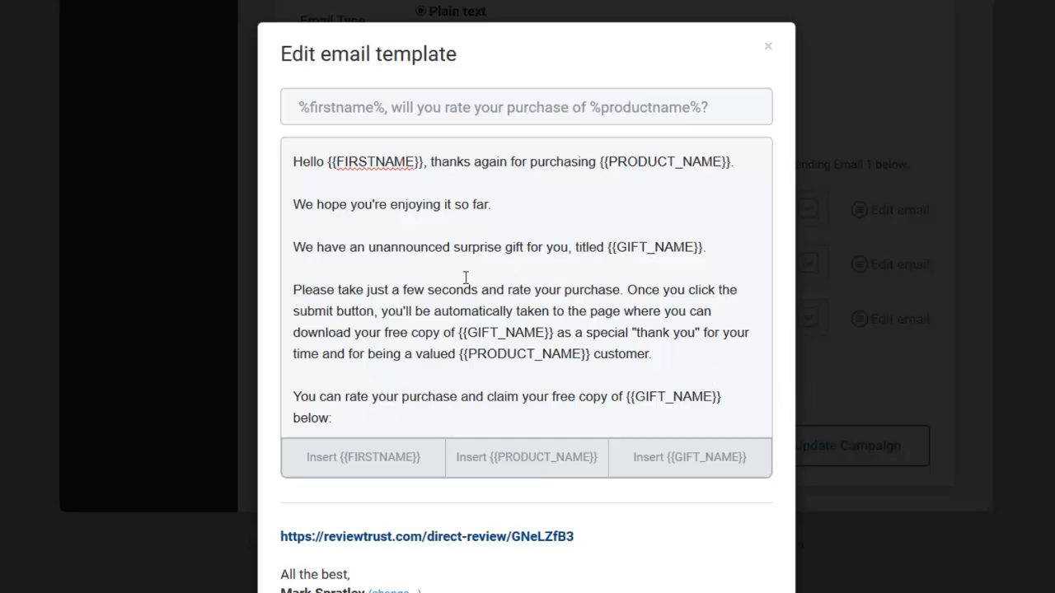
scroll(423, 233, down, 2)
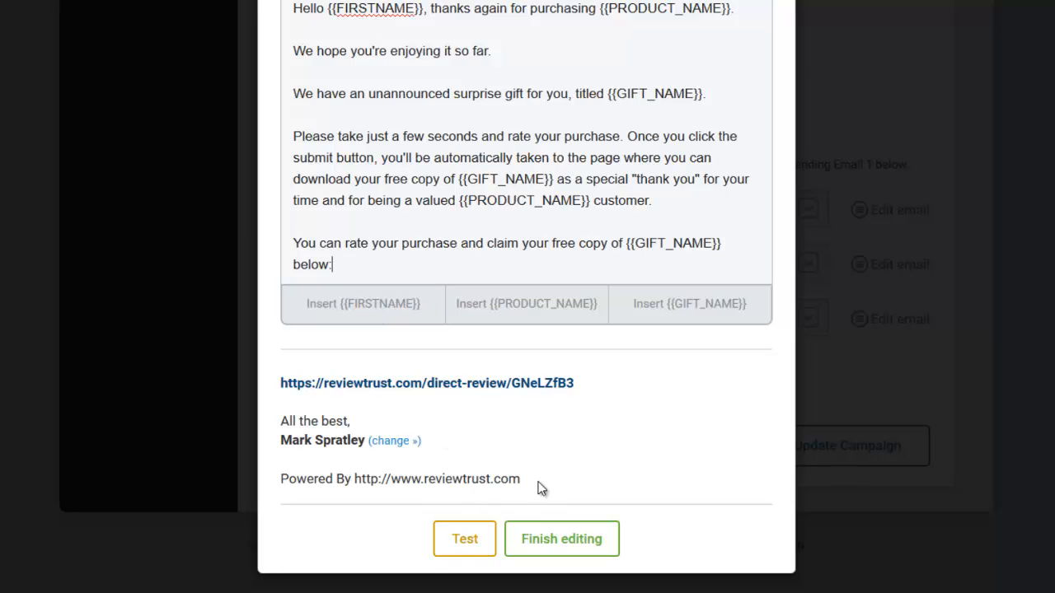
scroll(548, 473, up, 2)
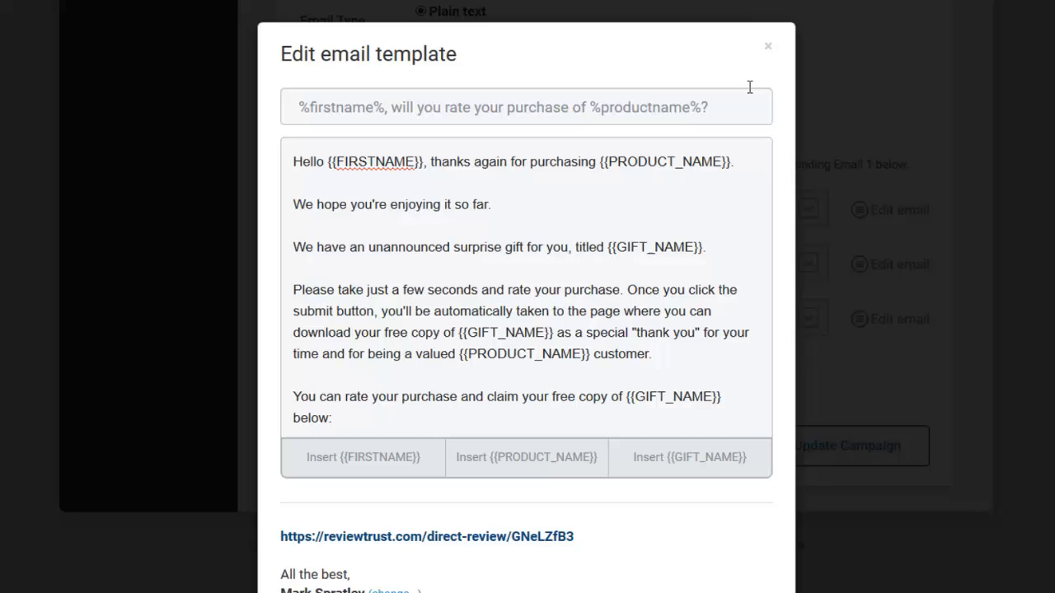
click(768, 47)
Step: Open the Display Reviews widget of the Magiweb-Review Trust campaign
scroll(713, 329, up, 20)
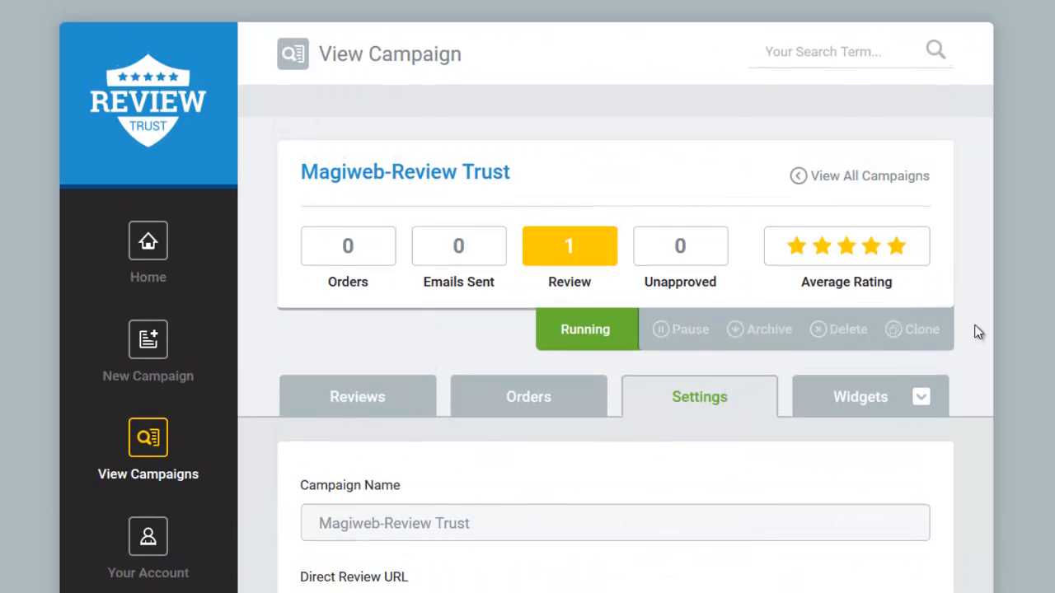
scroll(975, 332, down, 2)
click(923, 218)
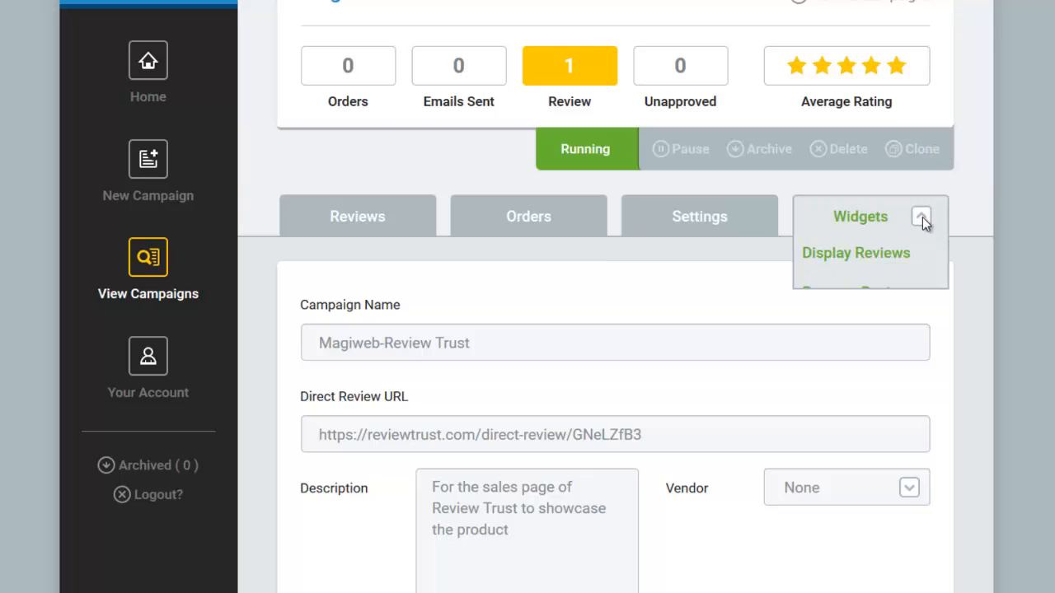
click(850, 254)
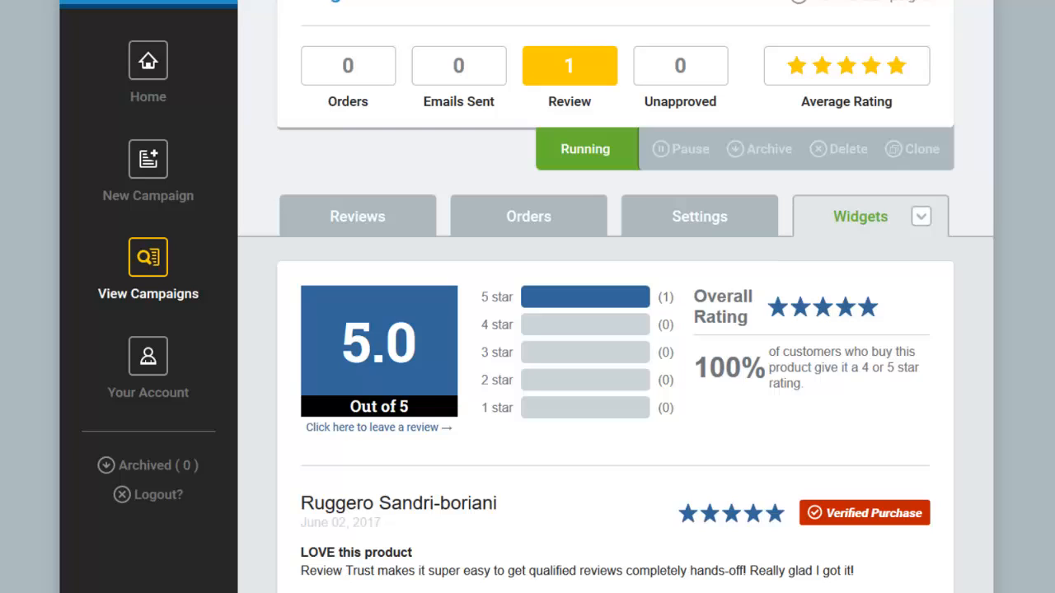
Step: Check the available widget choices and examine the review widget's type, color settings and generated code
click(923, 216)
click(921, 218)
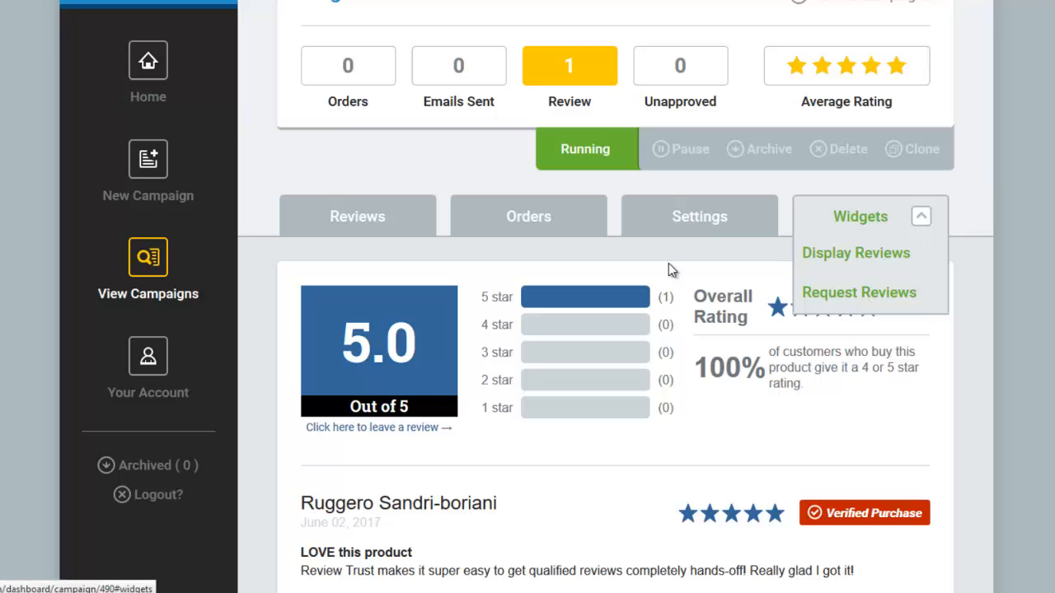
scroll(674, 281, down, 5)
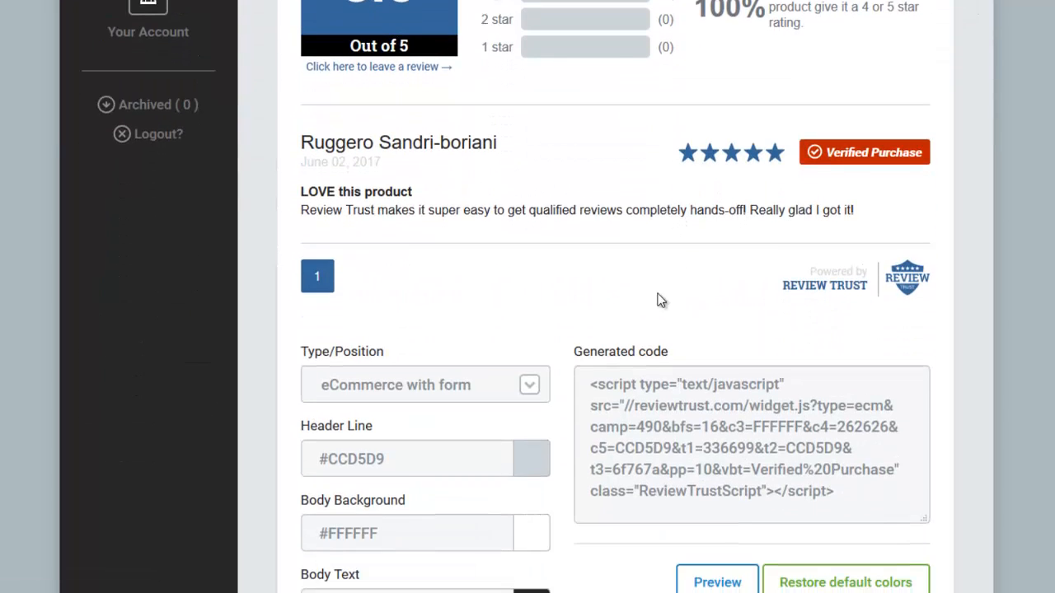
Step: Preview the review widget in the Bottom - Large and Corner - Top Right positions
scroll(668, 311, down, 3)
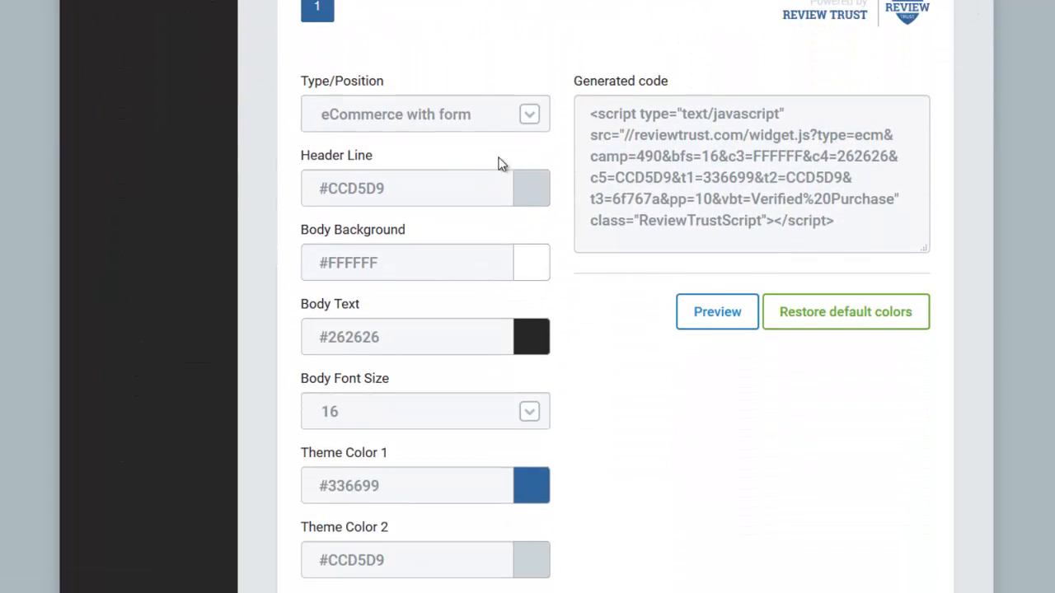
scroll(530, 120, up, 5)
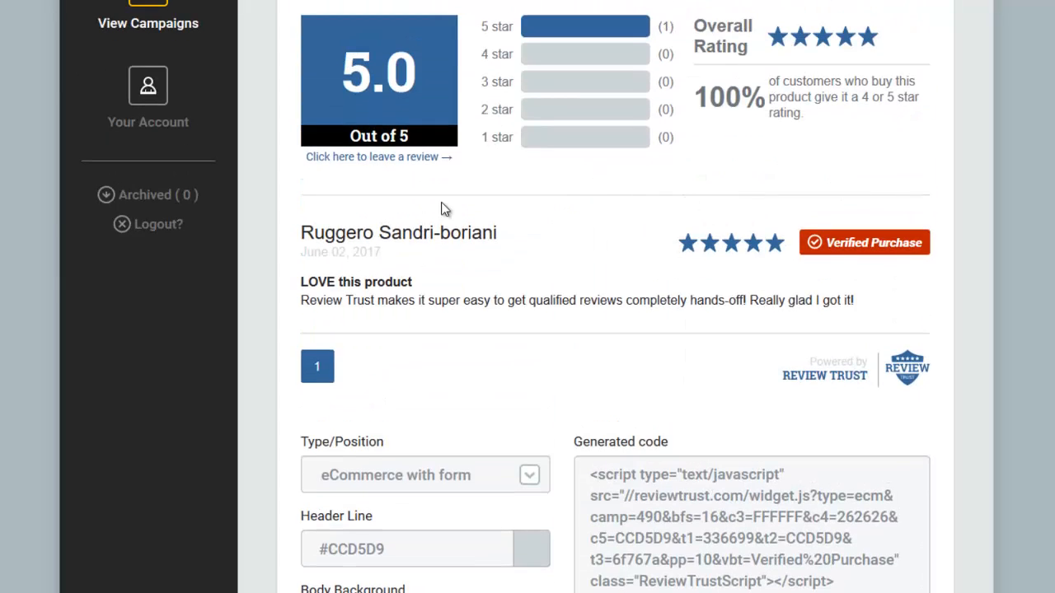
scroll(534, 181, up, 1)
scroll(562, 212, down, 2)
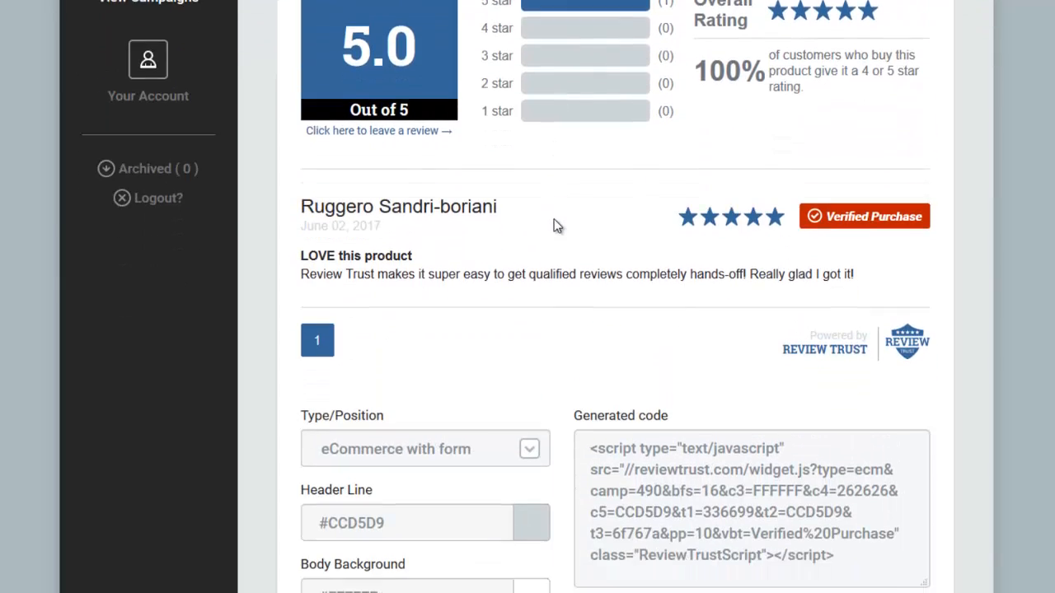
click(530, 385)
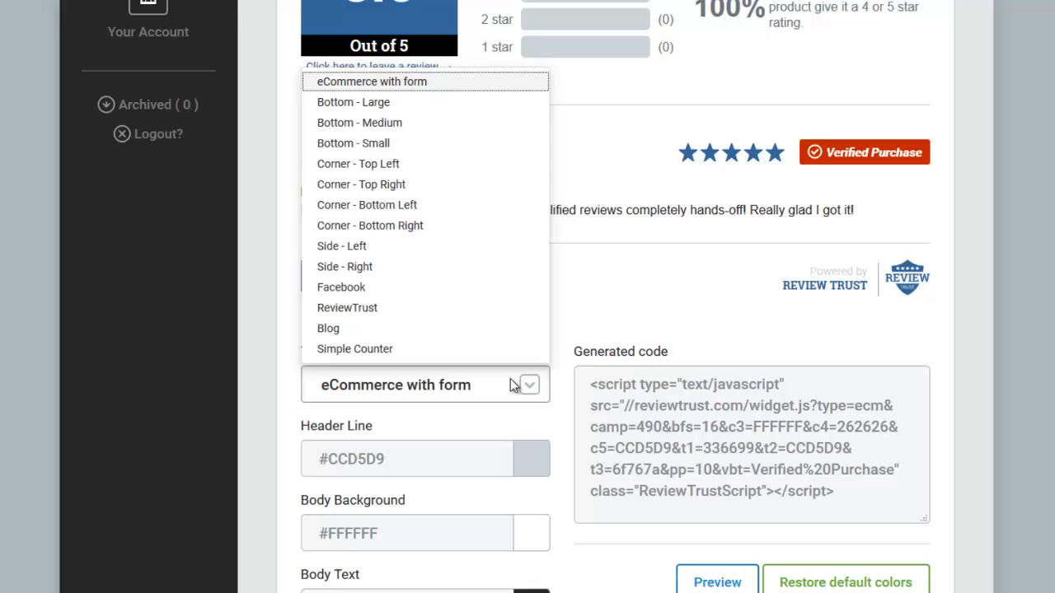
click(379, 104)
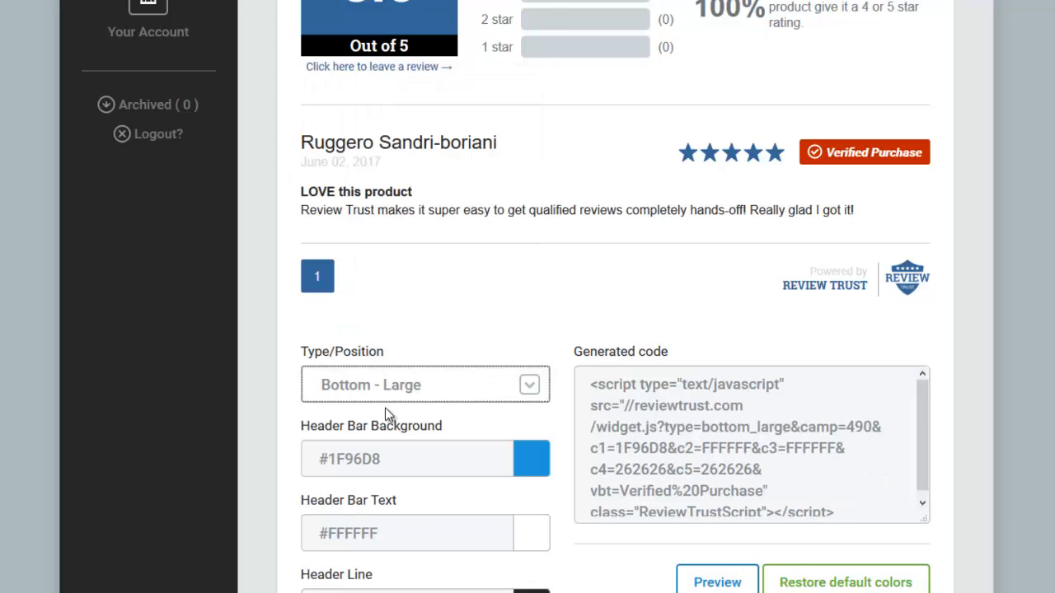
scroll(490, 376, up, 3)
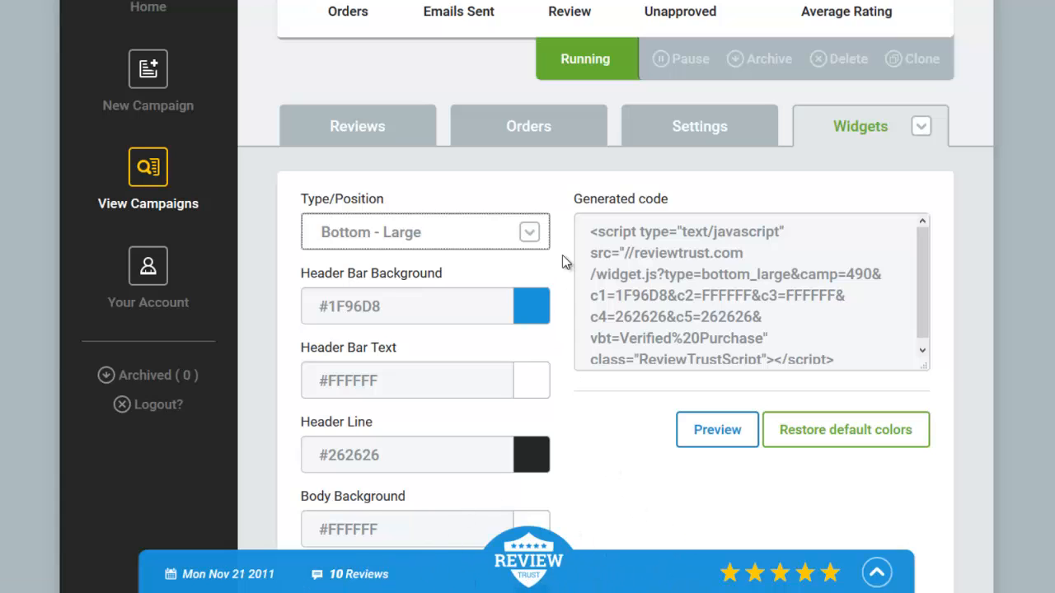
click(528, 235)
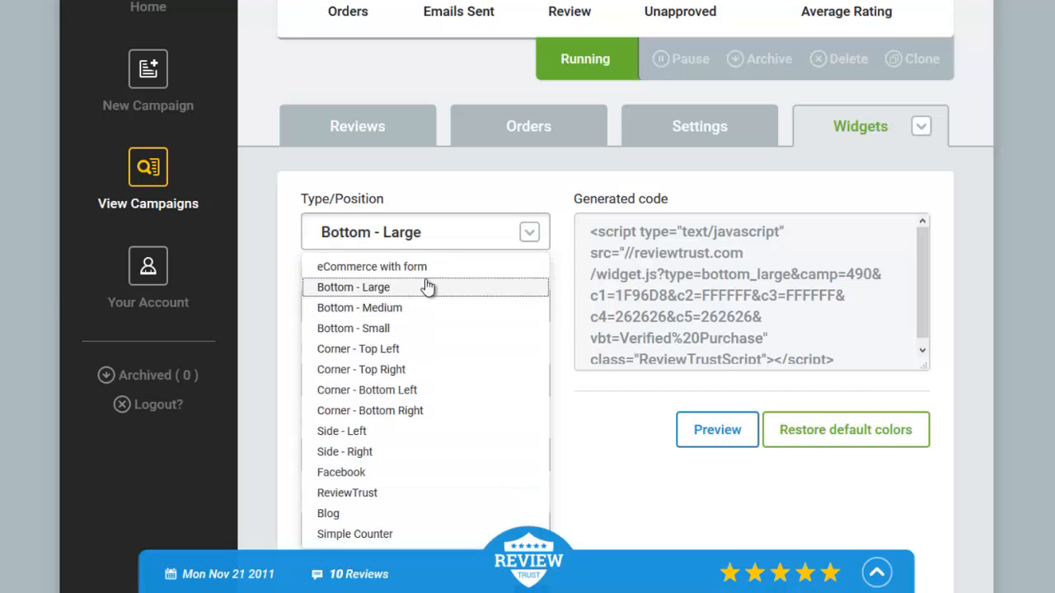
click(378, 369)
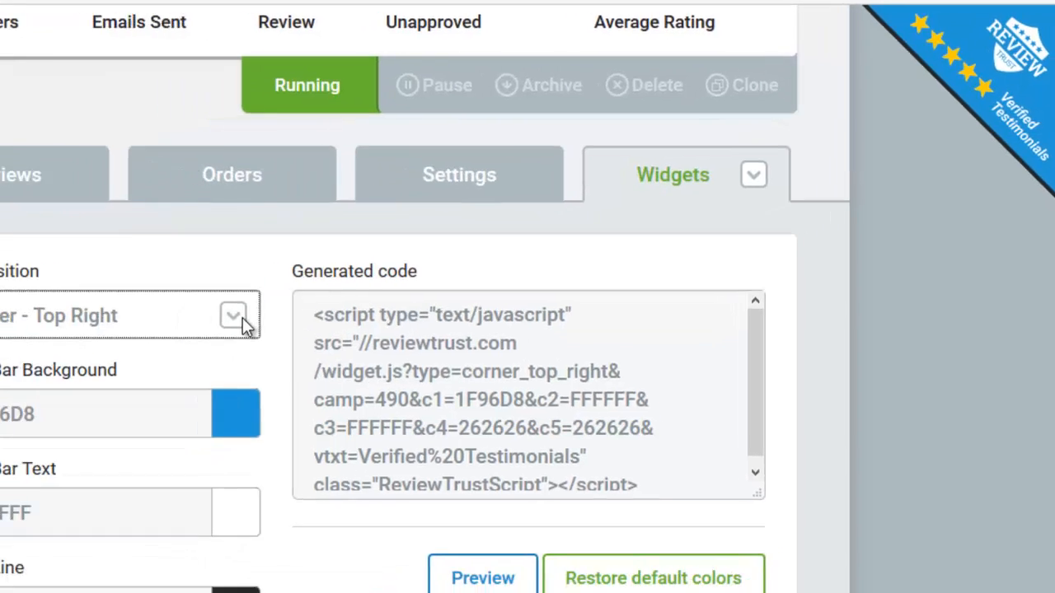
Step: Switch the widget type to Side - Right and examine the side bar preview together with its color, text and display settings
click(241, 321)
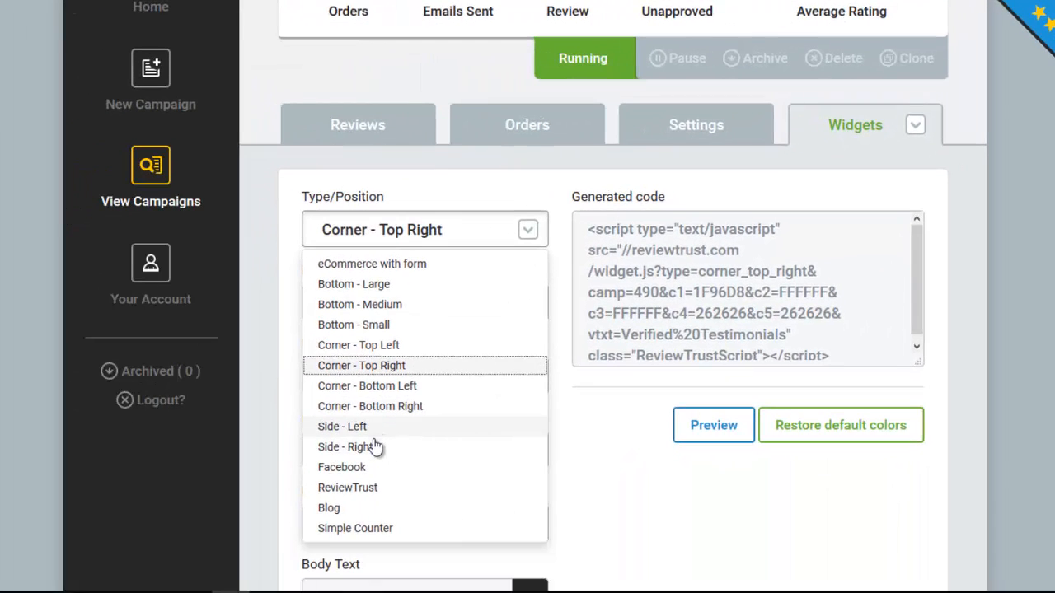
click(364, 447)
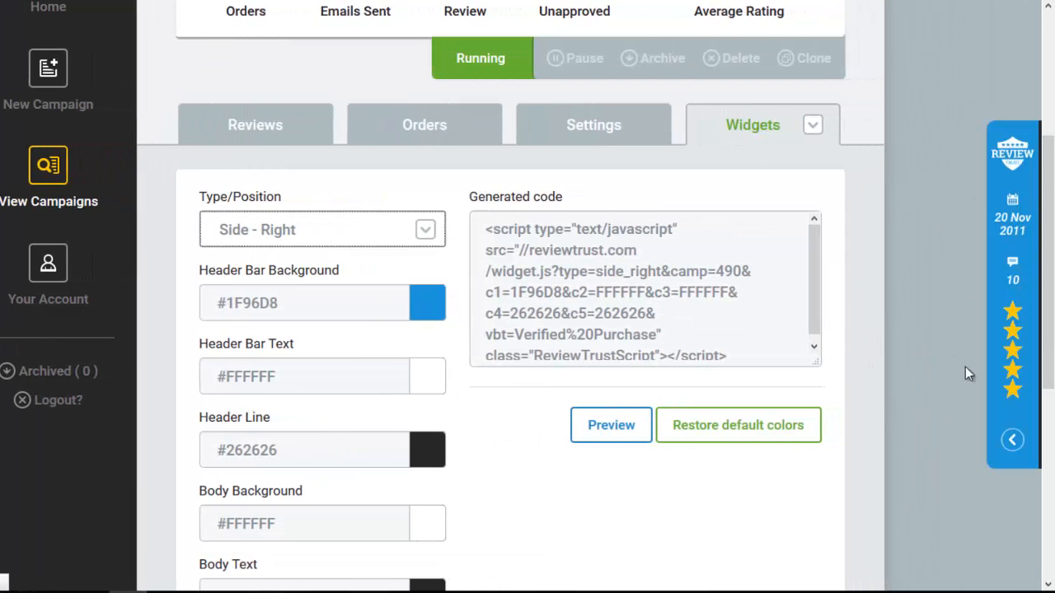
scroll(916, 239, down, 1)
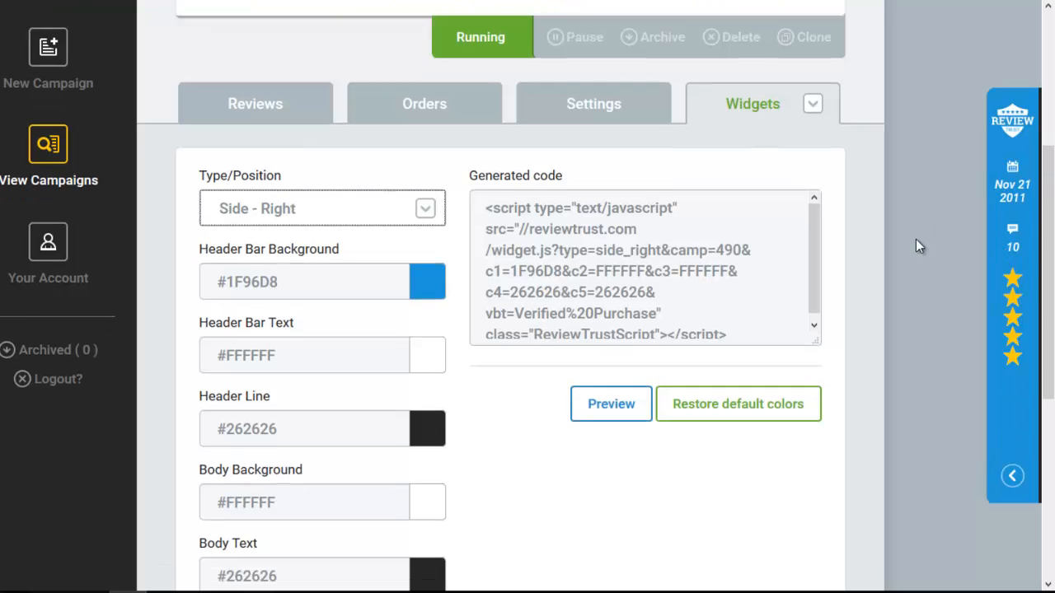
scroll(916, 239, up, 4)
scroll(866, 273, down, 7)
scroll(869, 277, down, 2)
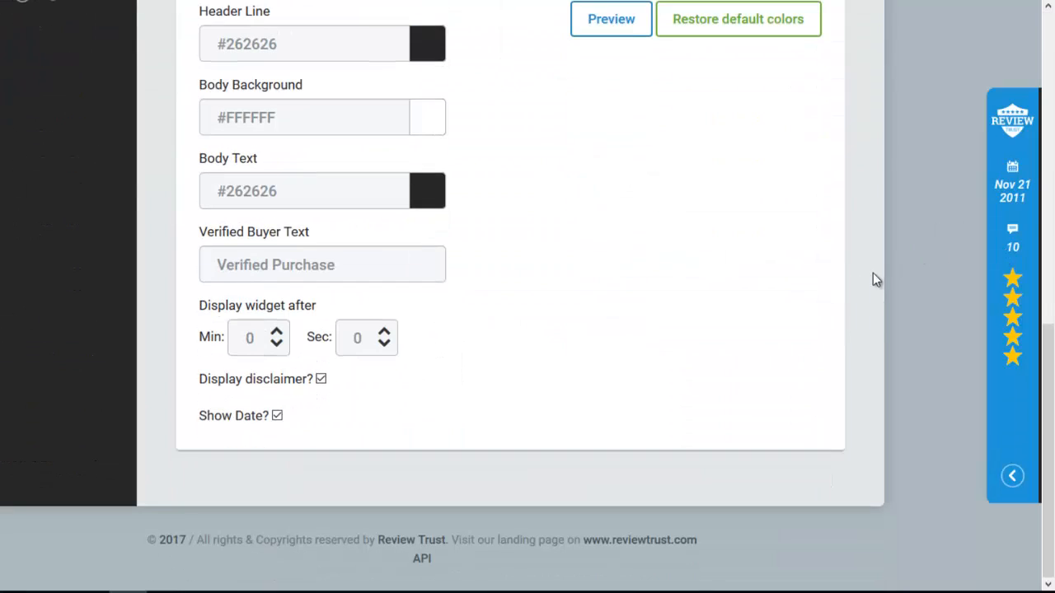
scroll(907, 181, up, 10)
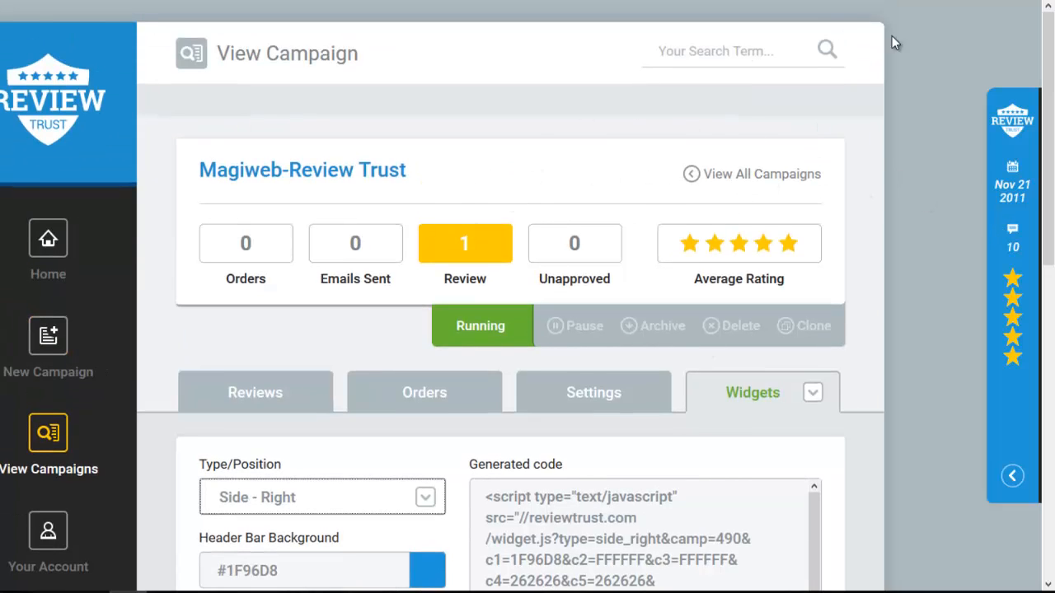
scroll(815, 148, down, 9)
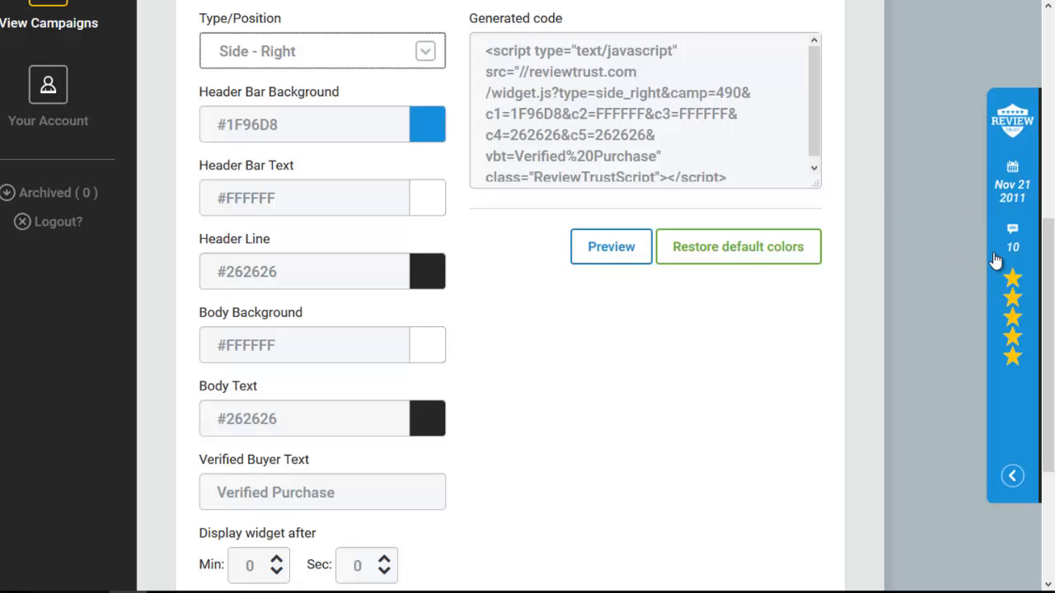
scroll(453, 239, up, 4)
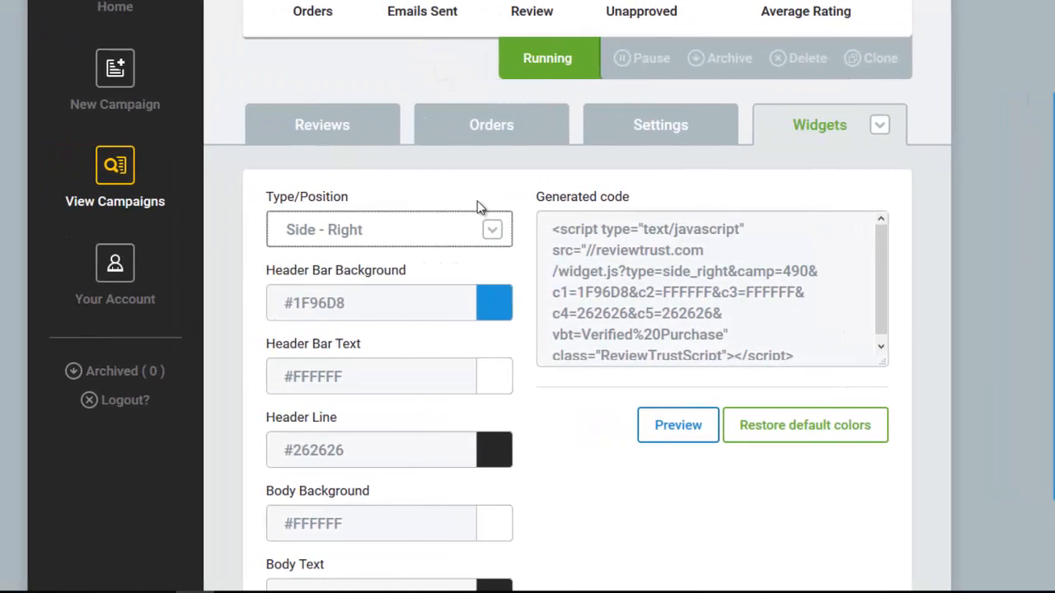
Step: Switch the widget type to Facebook and examine its comment-style preview, display options and generated code
click(417, 229)
click(371, 467)
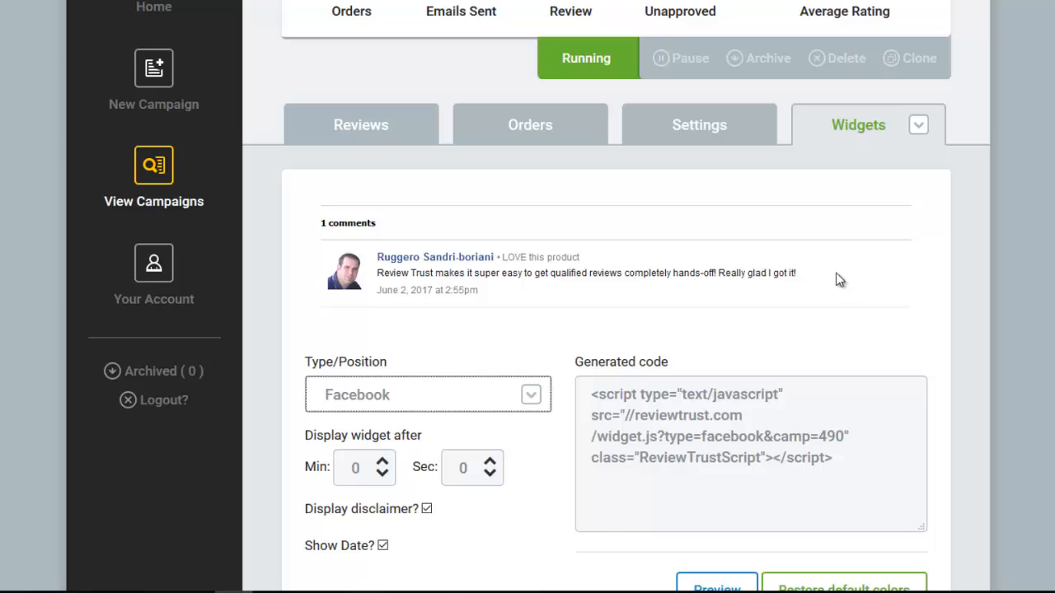
scroll(605, 299, down, 2)
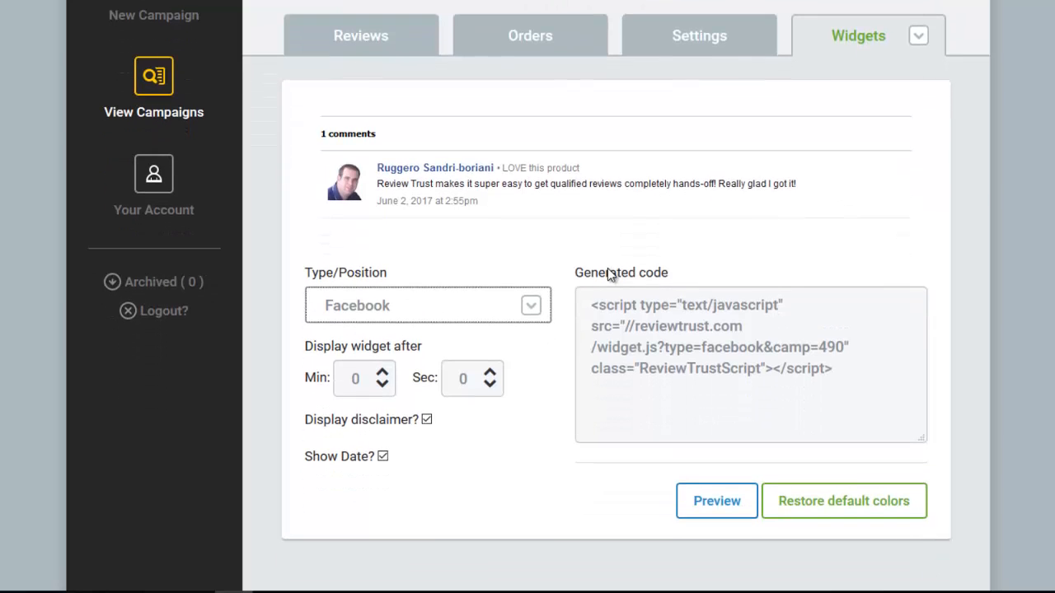
click(532, 304)
click(640, 231)
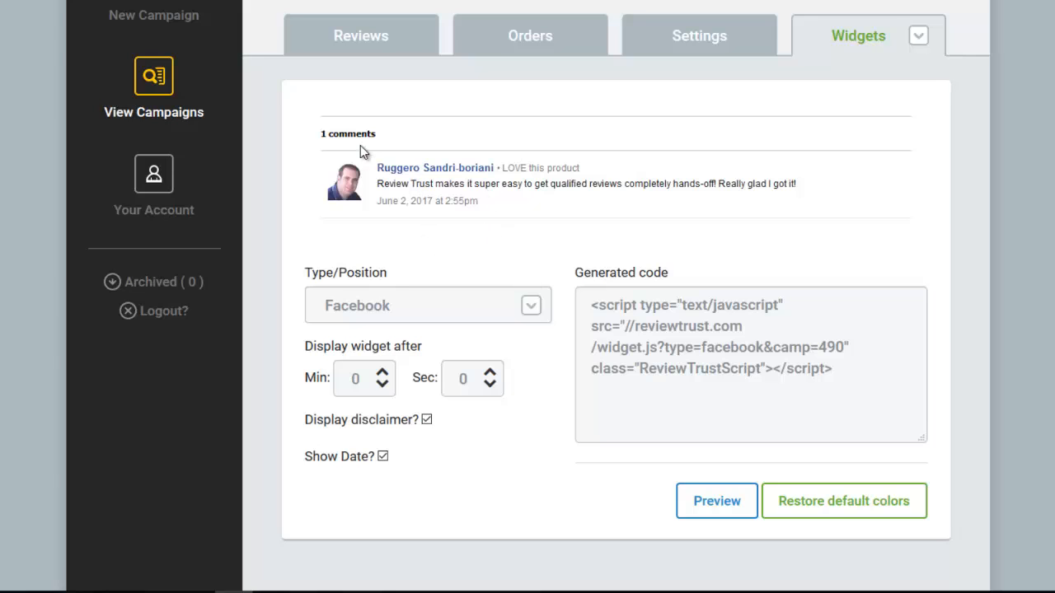
Step: Switch the widget type to ReviewTrust and view how the selected review is displayed
click(536, 305)
click(352, 252)
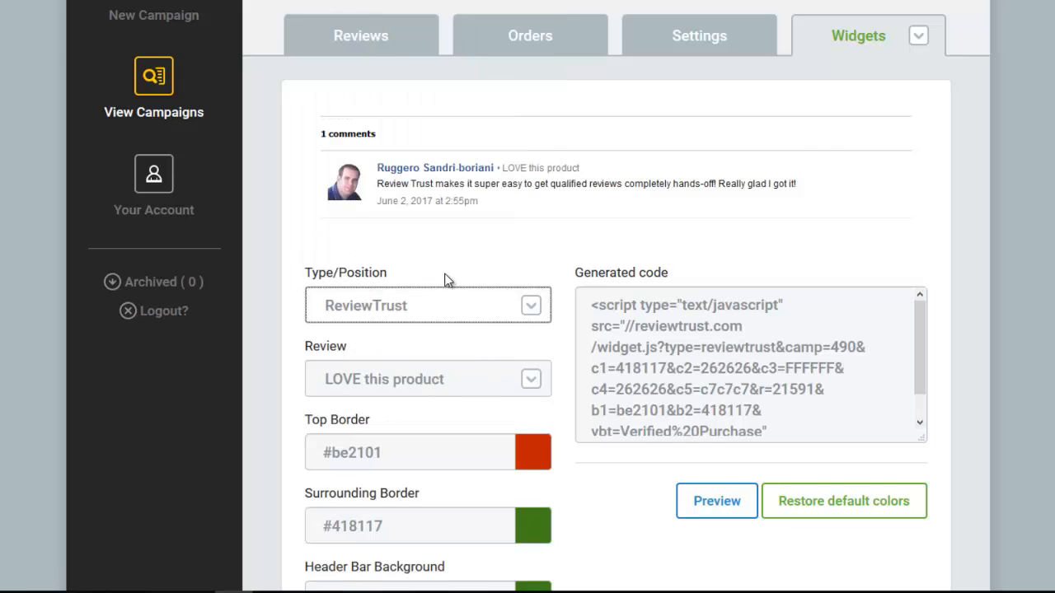
scroll(618, 235, down, 2)
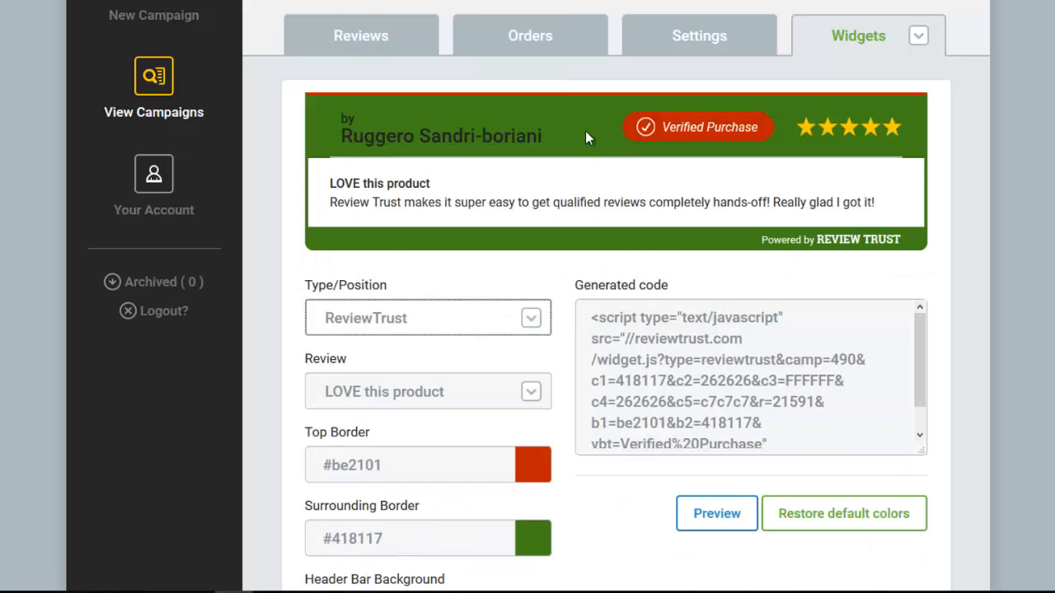
Step: Switch the widget type to Blog and examine its review preview, color settings and display options
click(534, 318)
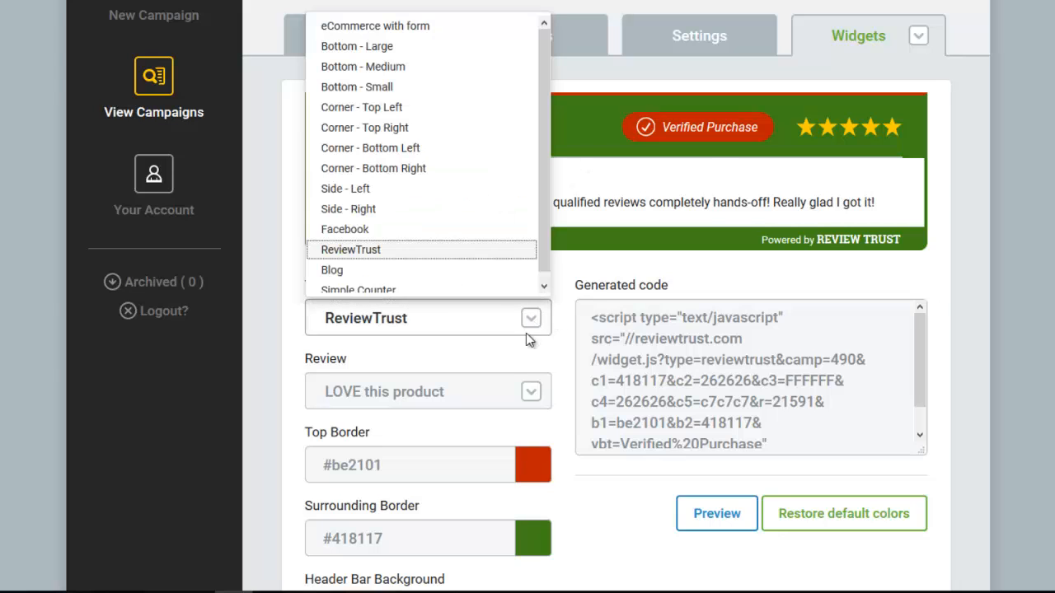
click(342, 263)
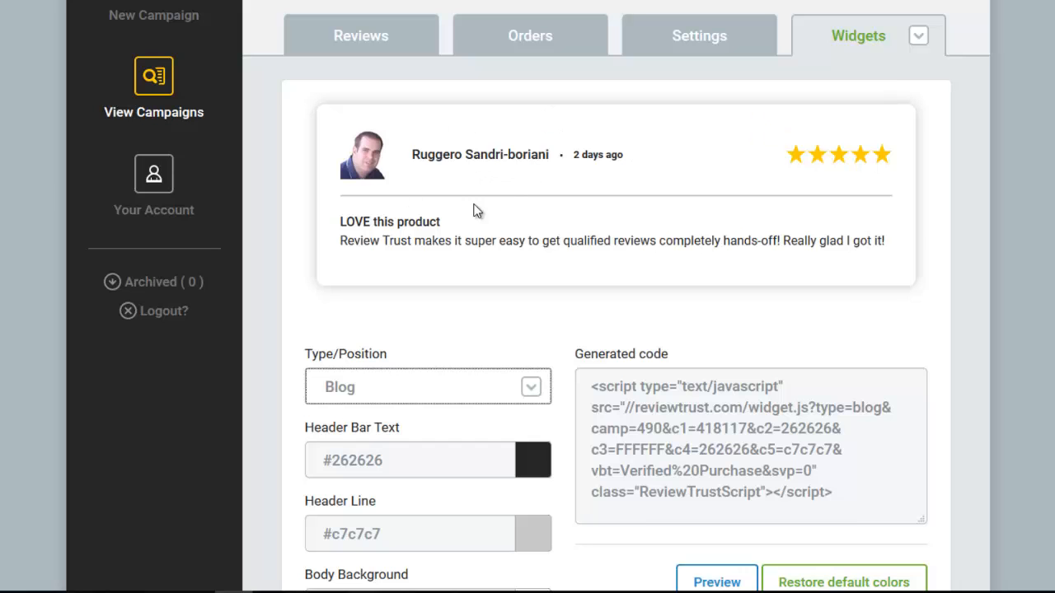
scroll(493, 161, down, 5)
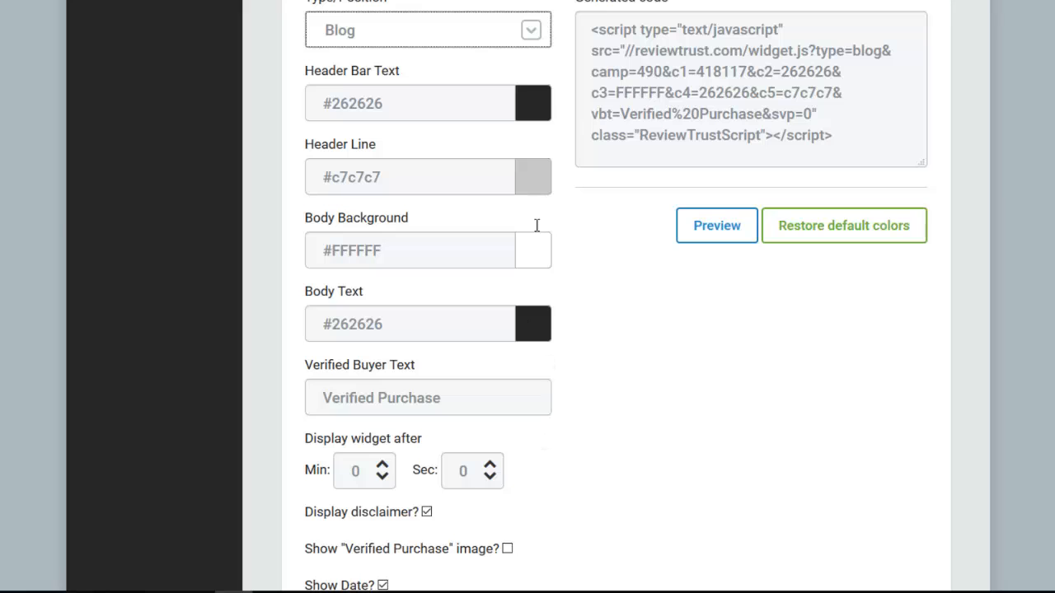
scroll(640, 228, up, 4)
Step: Switch the widget type to Simple Counter and examine its star rating preview and settings
click(423, 298)
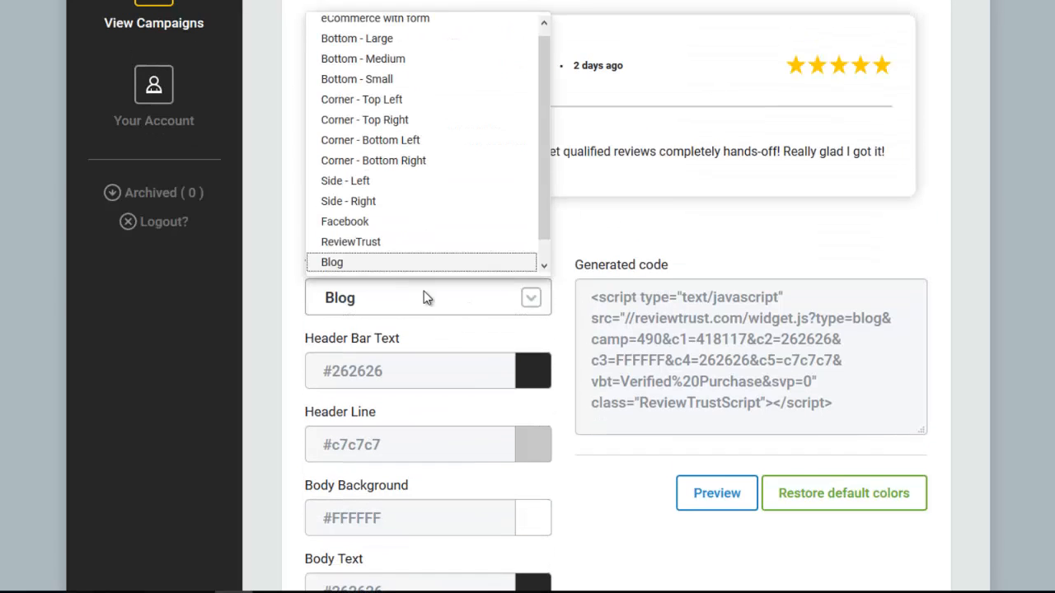
scroll(404, 262, down, 1)
click(376, 263)
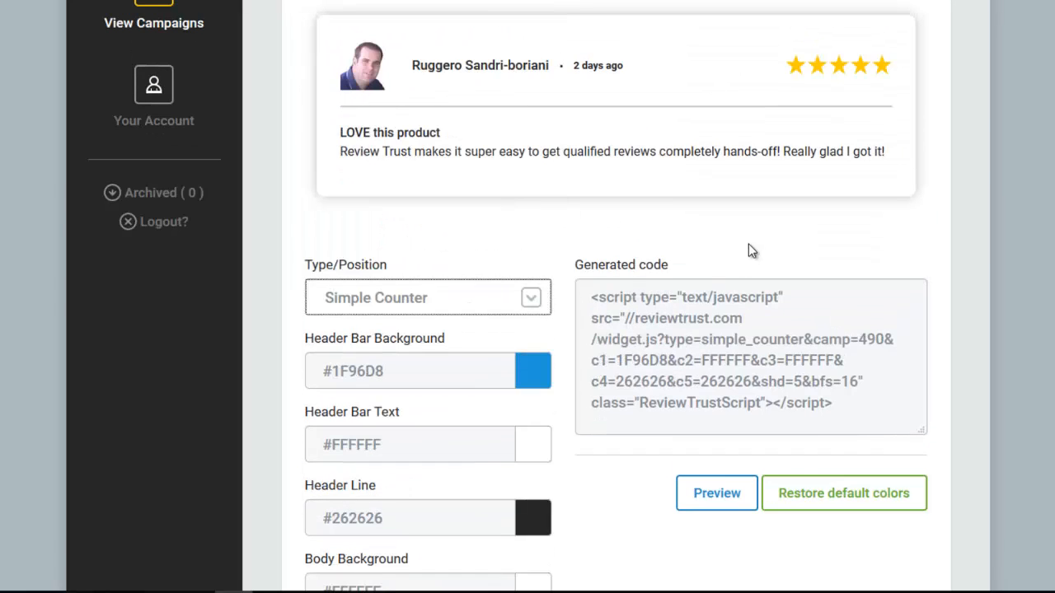
scroll(604, 239, down, 3)
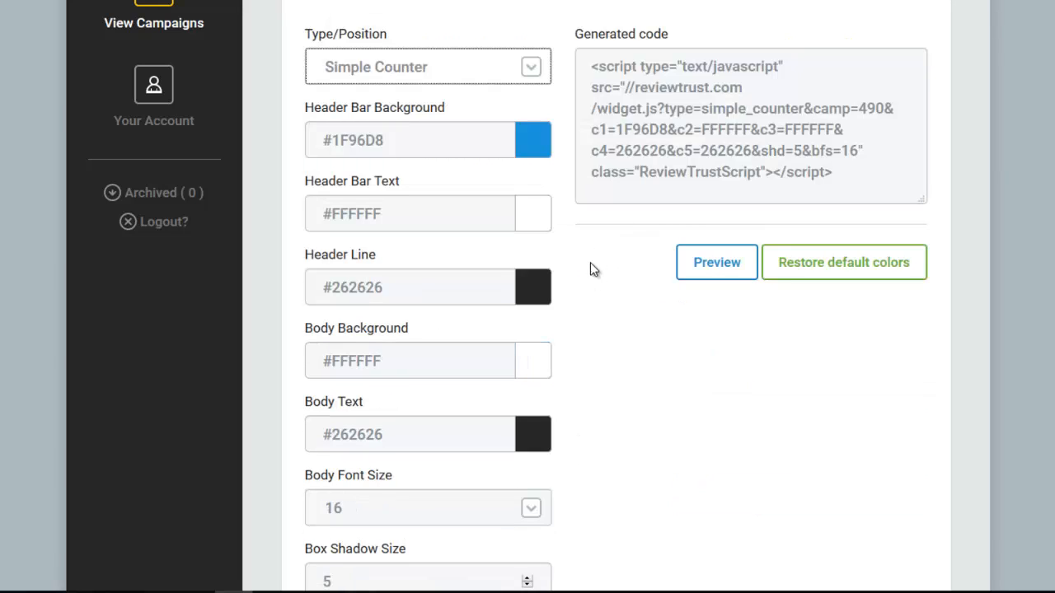
scroll(588, 276, up, 3)
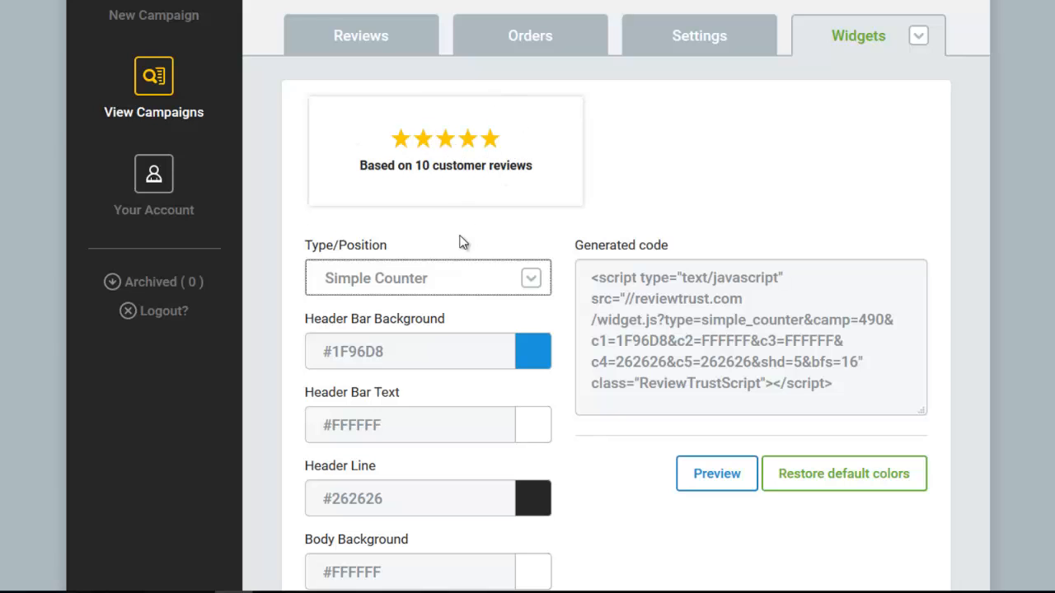
Step: Set the widget type back to eCommerce with form
click(481, 280)
scroll(356, 323, up, 1)
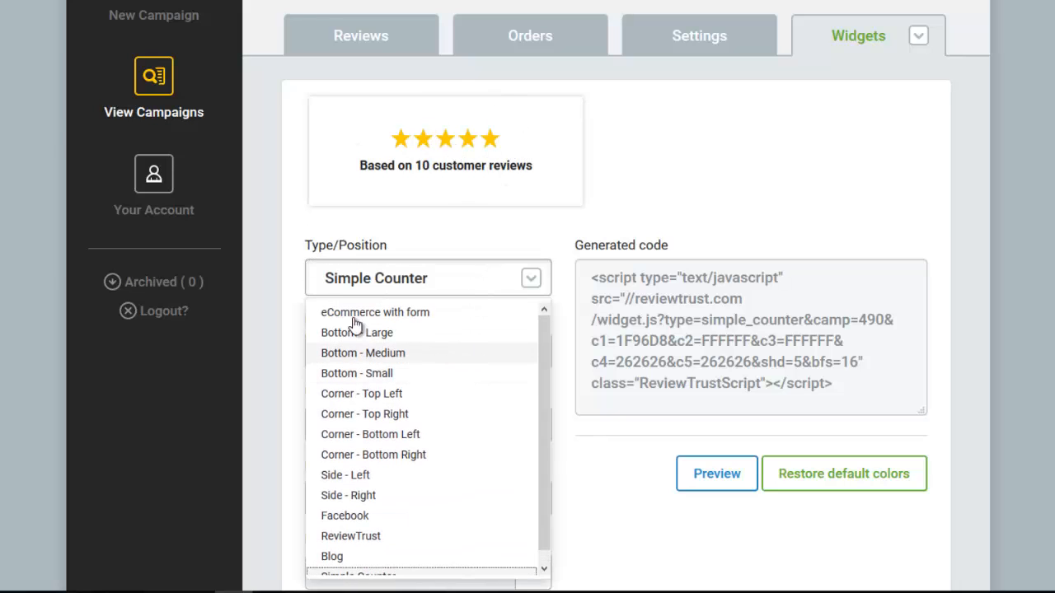
click(354, 313)
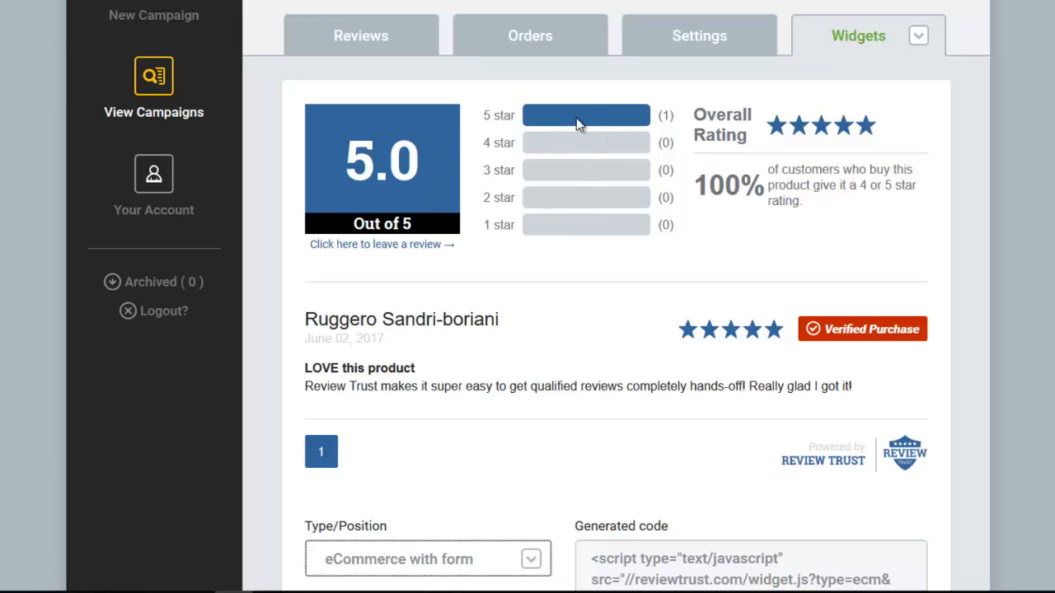
Step: Examine the eCommerce widget's rating summary, verified review, color settings and generated code
scroll(539, 164, up, 1)
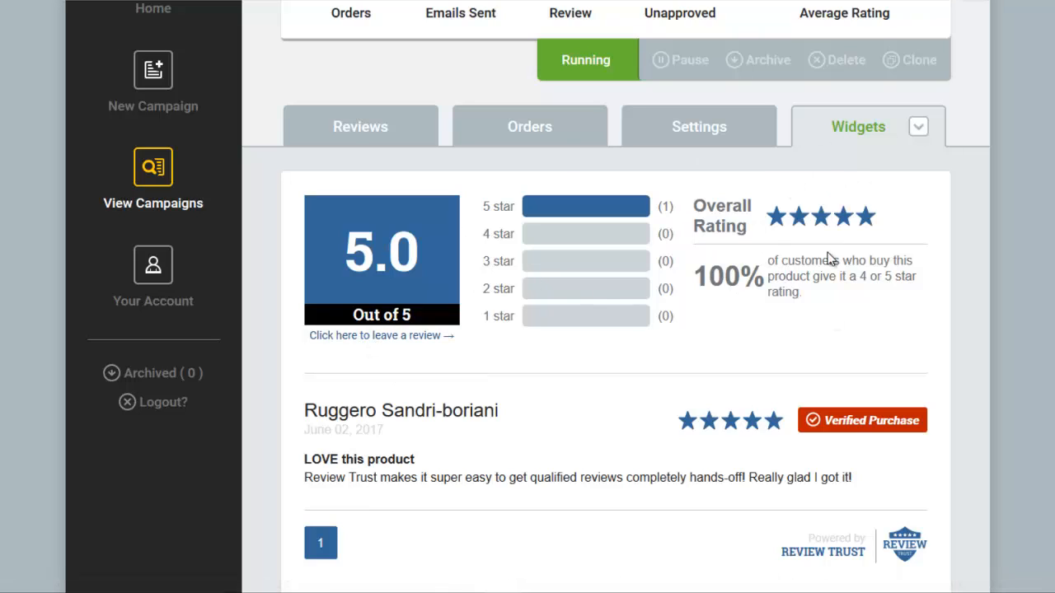
scroll(621, 320, down, 2)
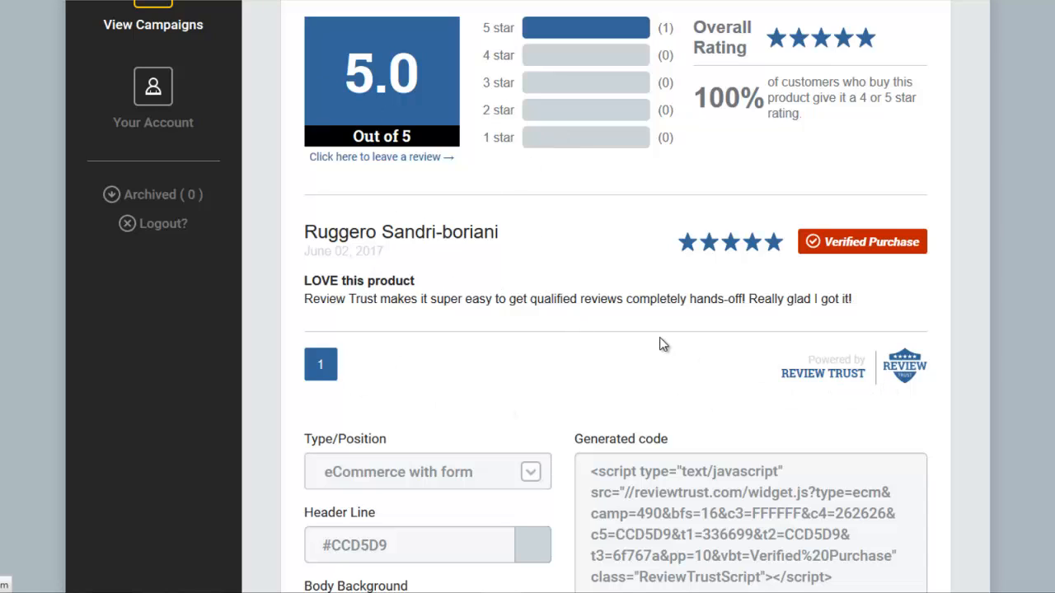
scroll(537, 239, down, 4)
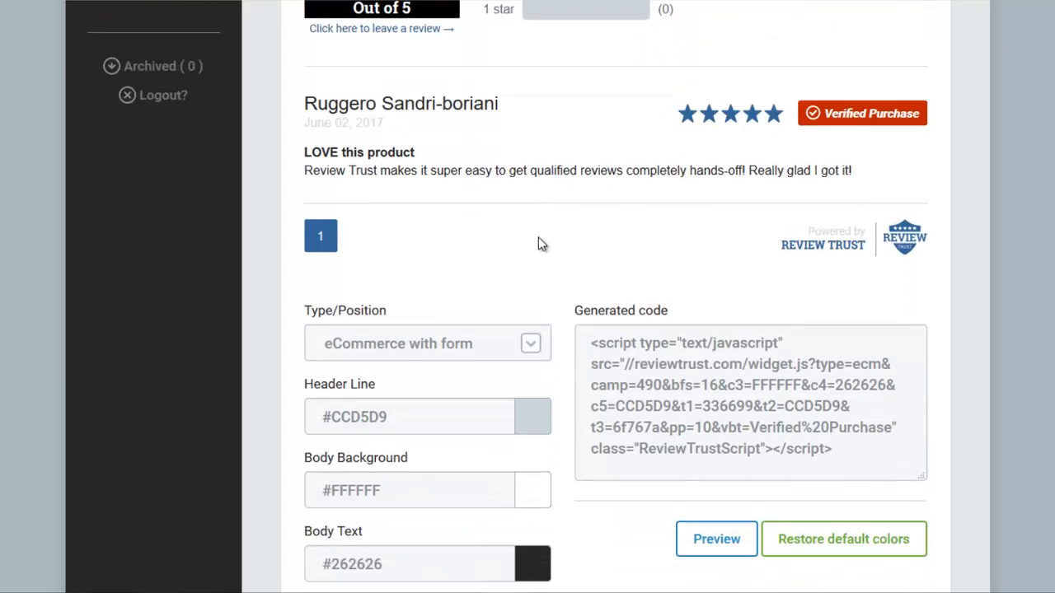
scroll(537, 231, up, 4)
scroll(536, 241, down, 4)
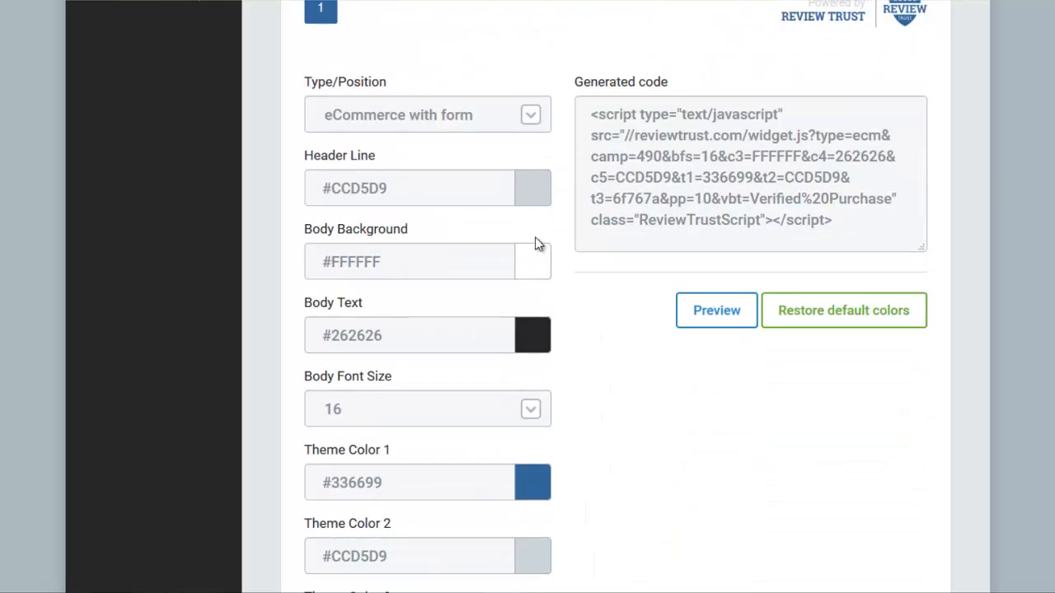
scroll(605, 171, up, 1)
scroll(616, 164, up, 3)
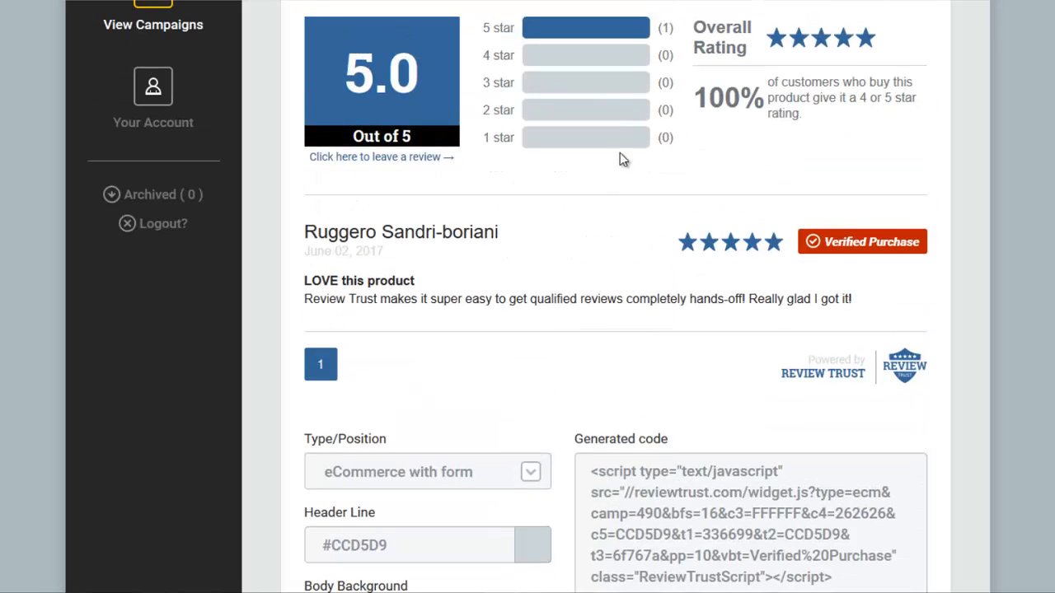
scroll(586, 227, down, 1)
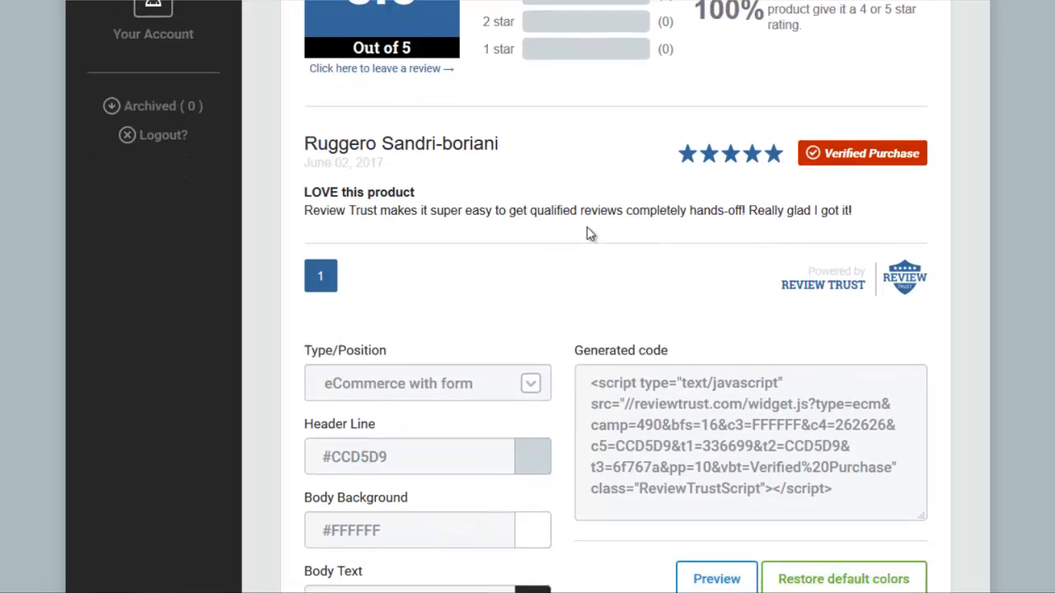
Step: Set the eCommerce widget's Header Line color to blue #229dd6
scroll(587, 232, up, 2)
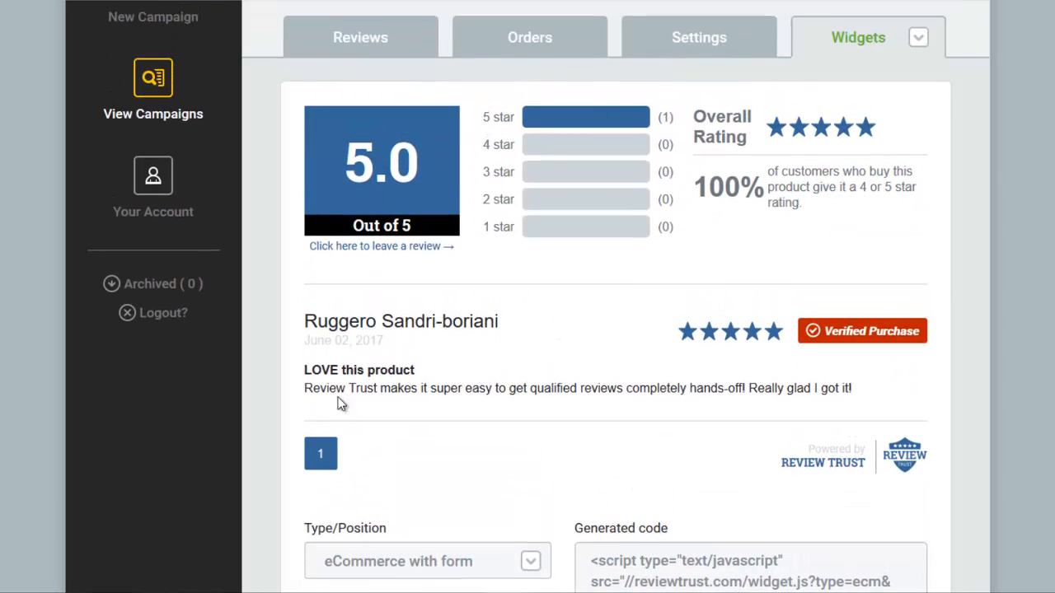
scroll(634, 283, down, 4)
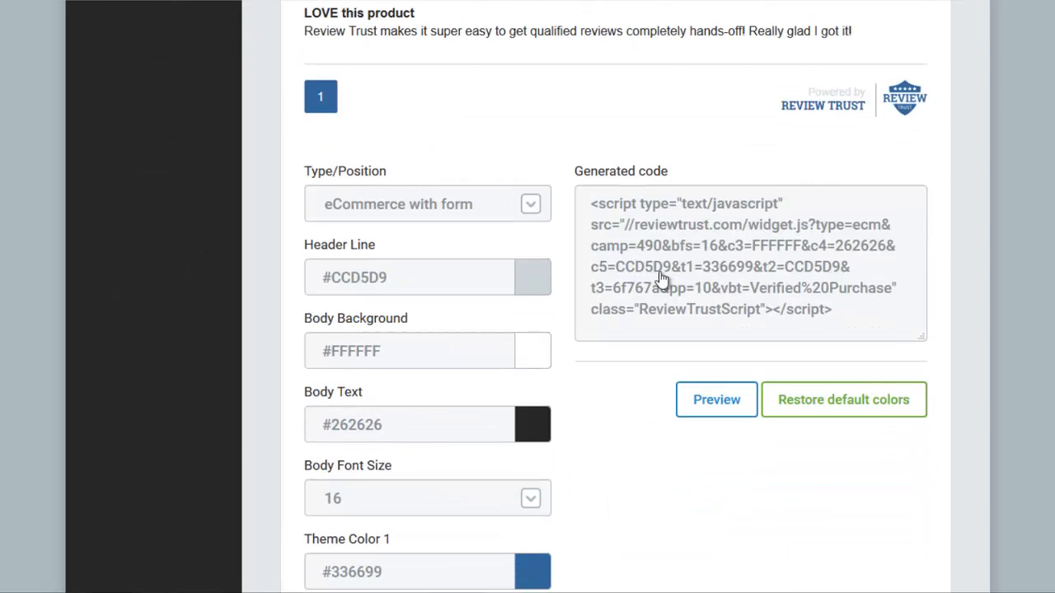
click(431, 276)
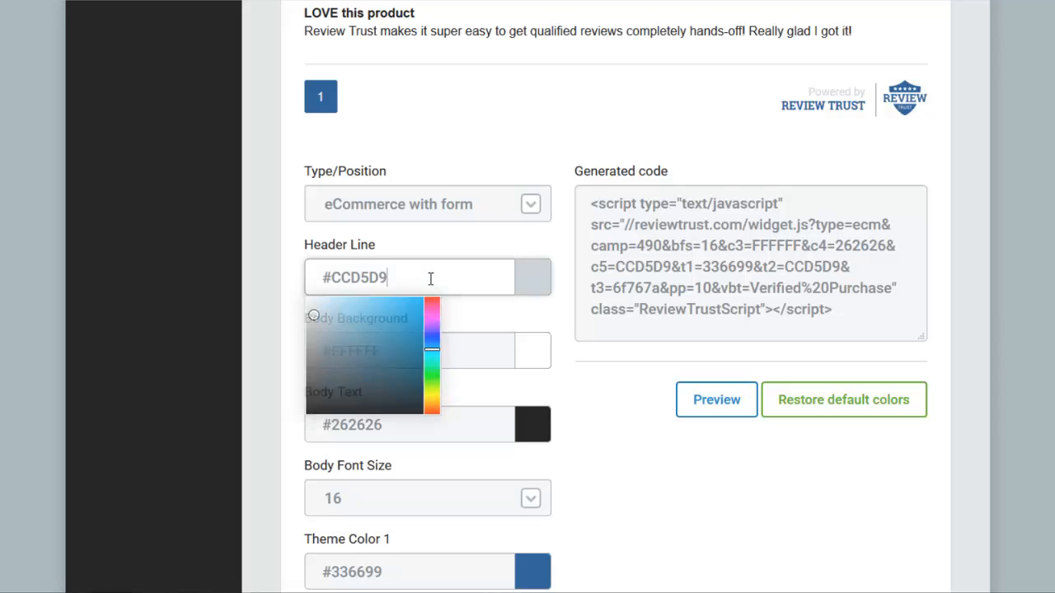
click(403, 315)
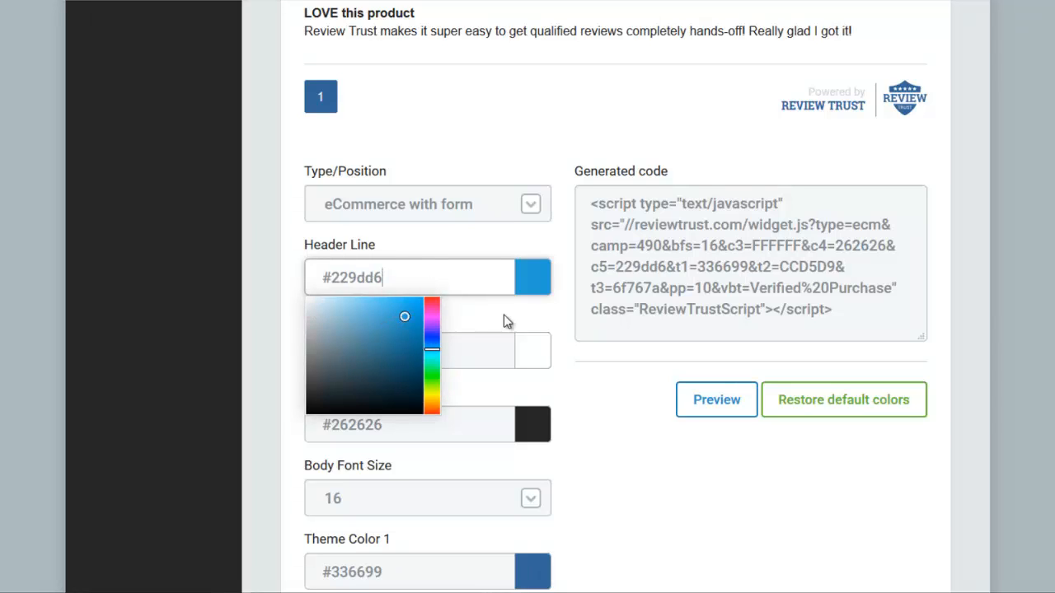
click(508, 315)
scroll(508, 315, down, 5)
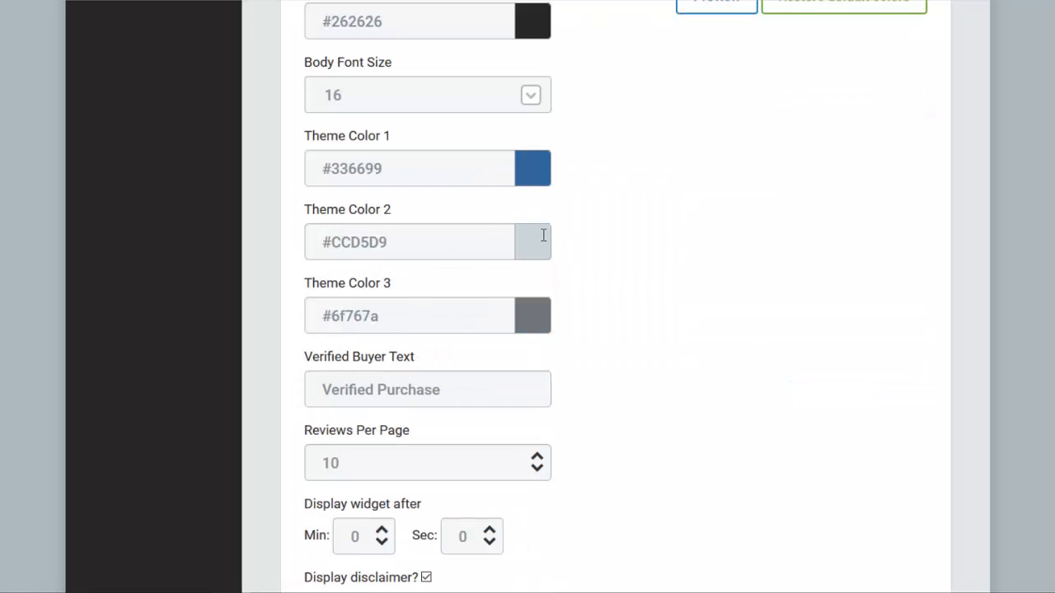
scroll(593, 239, up, 4)
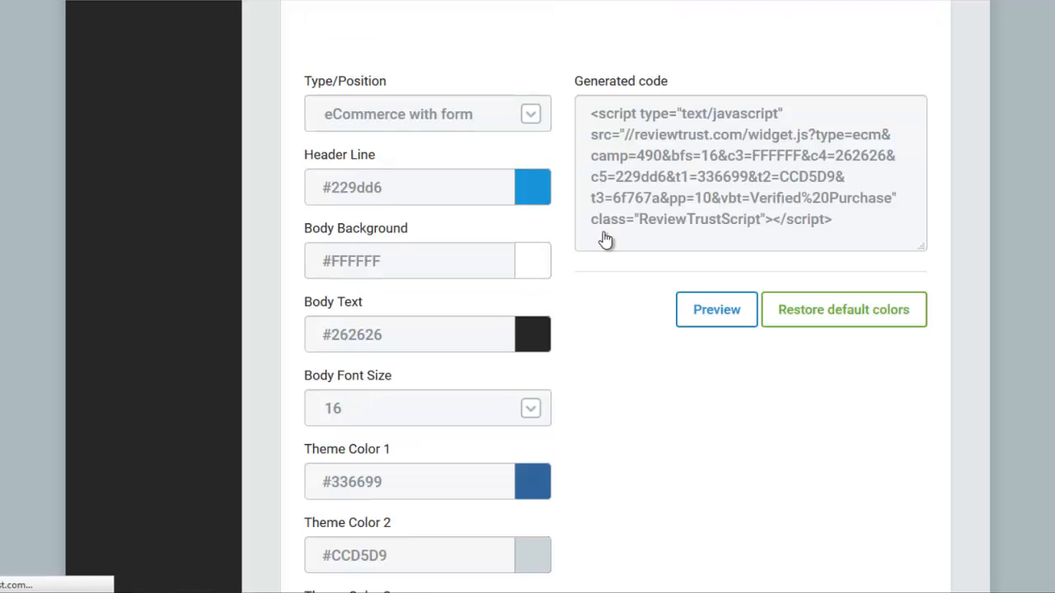
Step: Set the widget's Body Background color to red #d61c1c and check the review preview
click(399, 260)
scroll(399, 260, down, 1)
click(405, 250)
scroll(558, 276, up, 2)
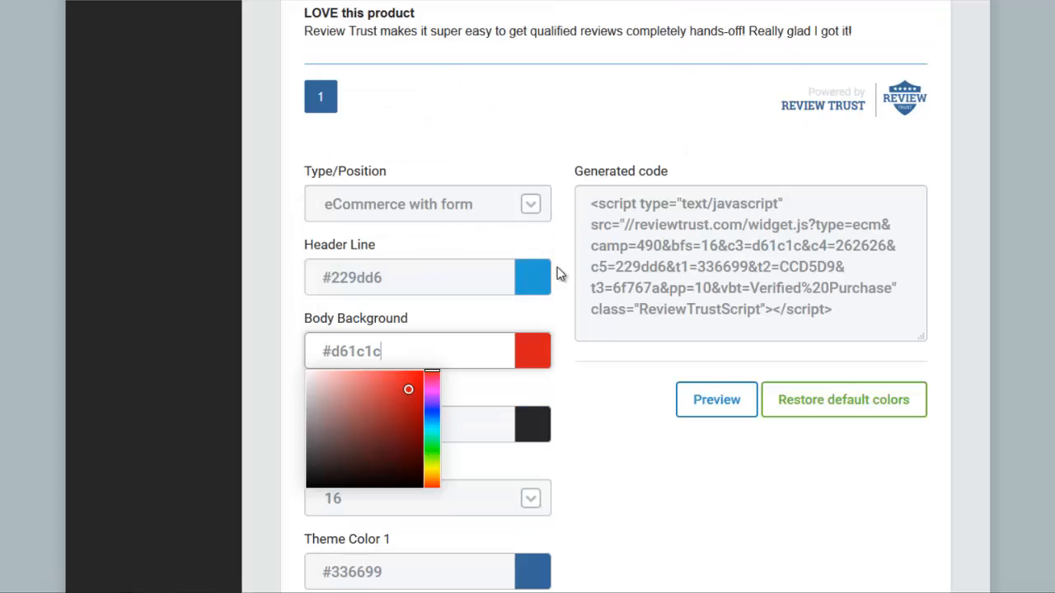
click(572, 376)
scroll(407, 400, down, 5)
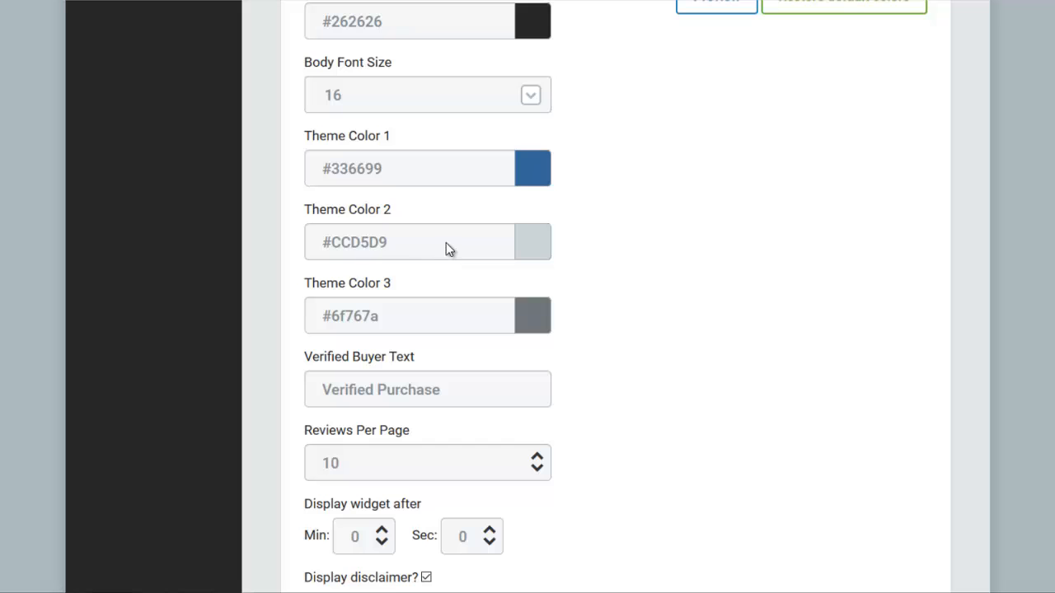
scroll(443, 263, up, 4)
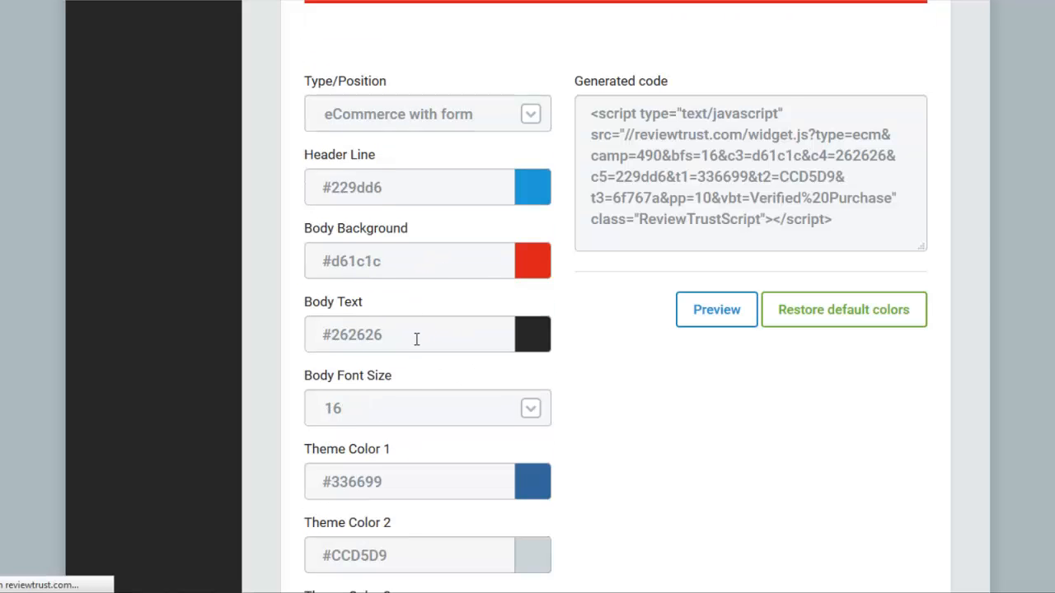
scroll(577, 272, up, 6)
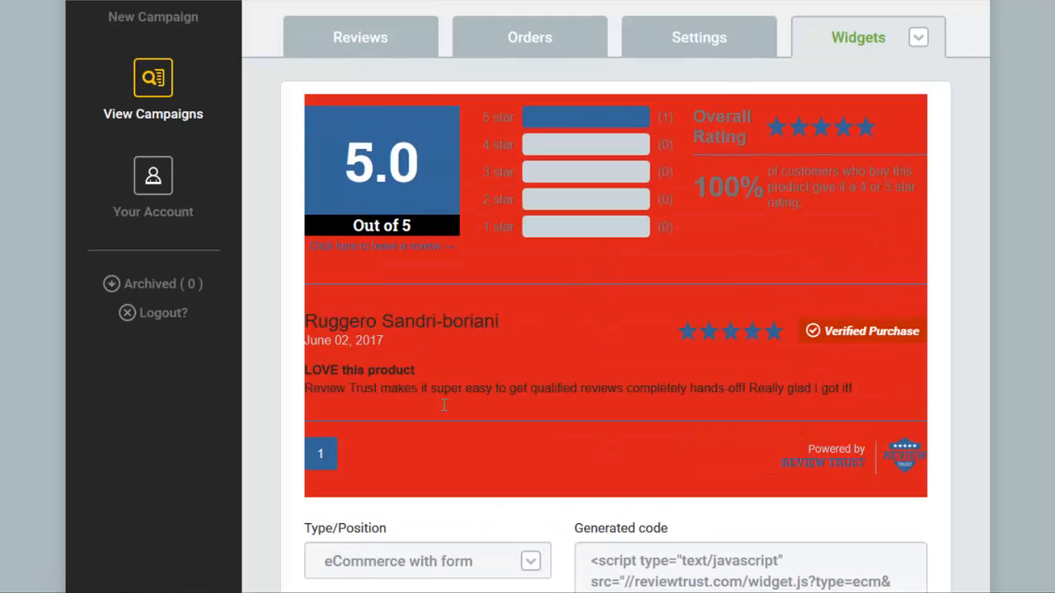
scroll(417, 460, down, 4)
scroll(511, 440, up, 2)
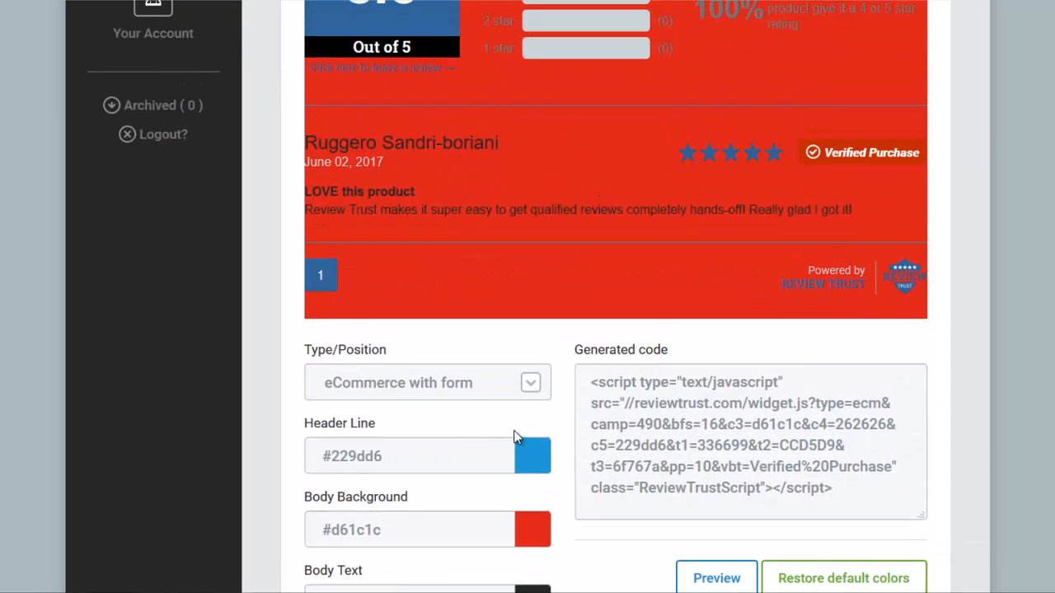
scroll(416, 421, up, 1)
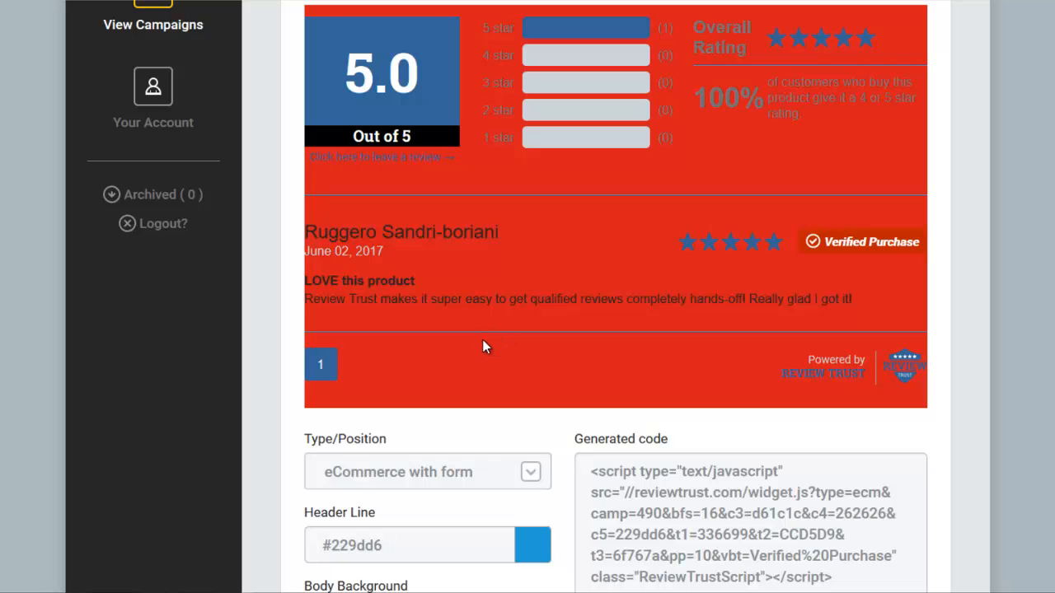
Step: Set the widget's Body Text color to white #ffffff and check the review text in the preview
scroll(484, 346, down, 4)
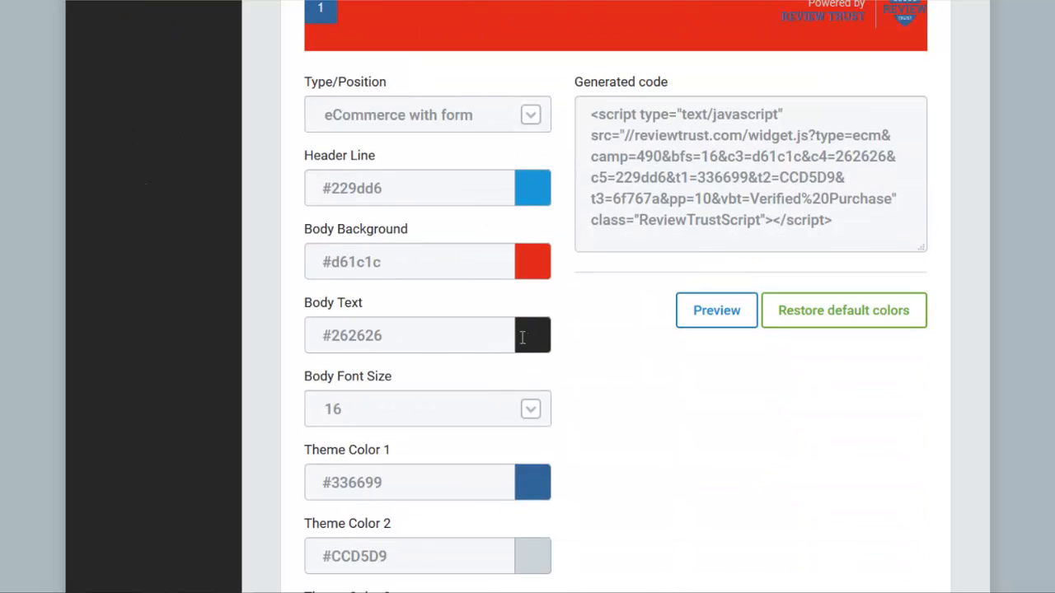
click(438, 334)
click(308, 358)
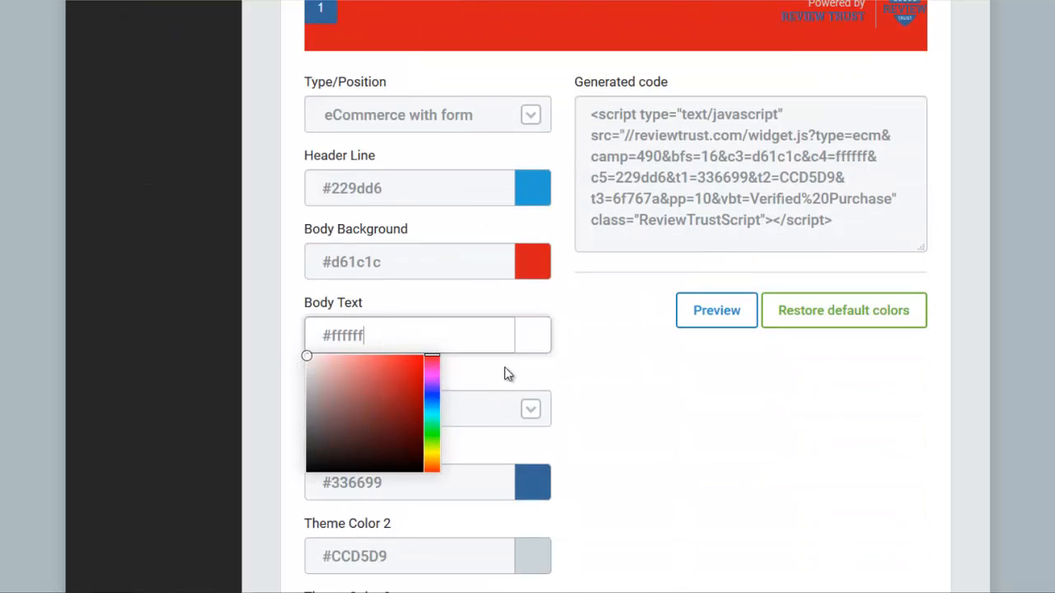
click(581, 321)
scroll(615, 305, down, 3)
scroll(615, 305, up, 6)
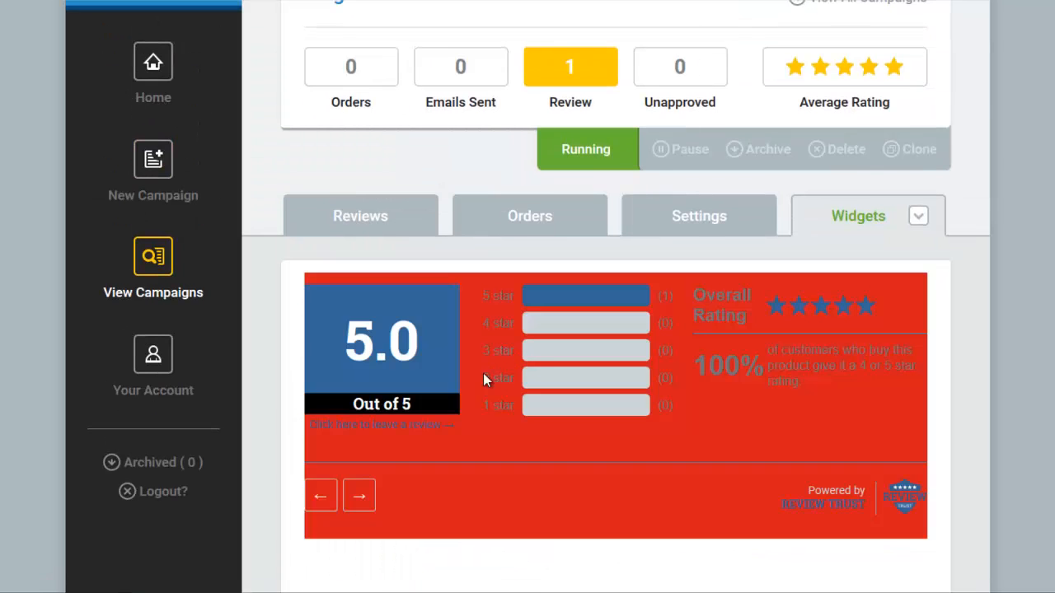
scroll(627, 393, down, 3)
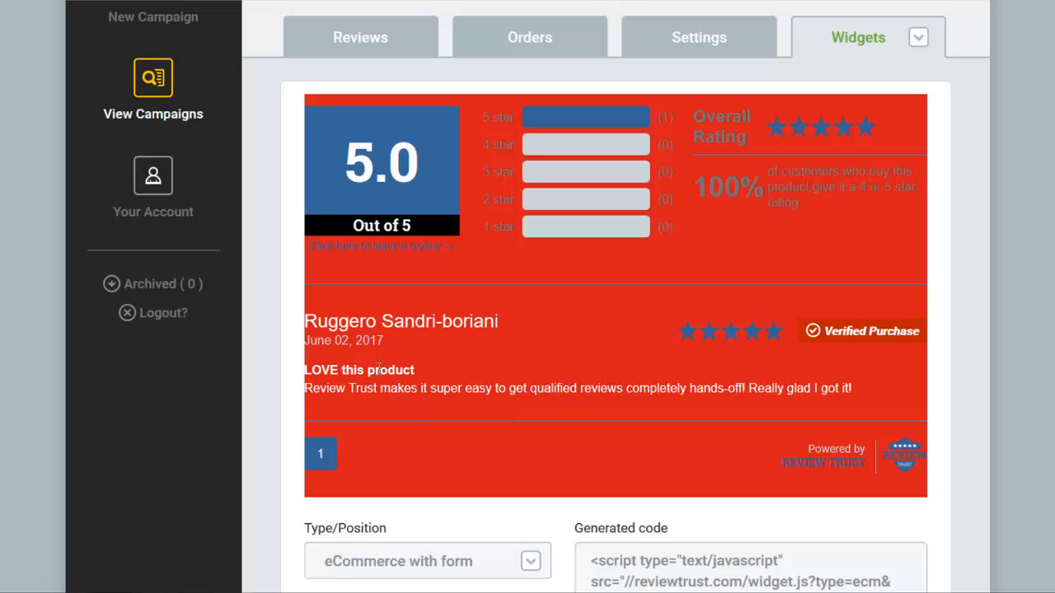
Step: Set the widget's Theme Color 1 to magenta #e800f0
scroll(558, 401, down, 10)
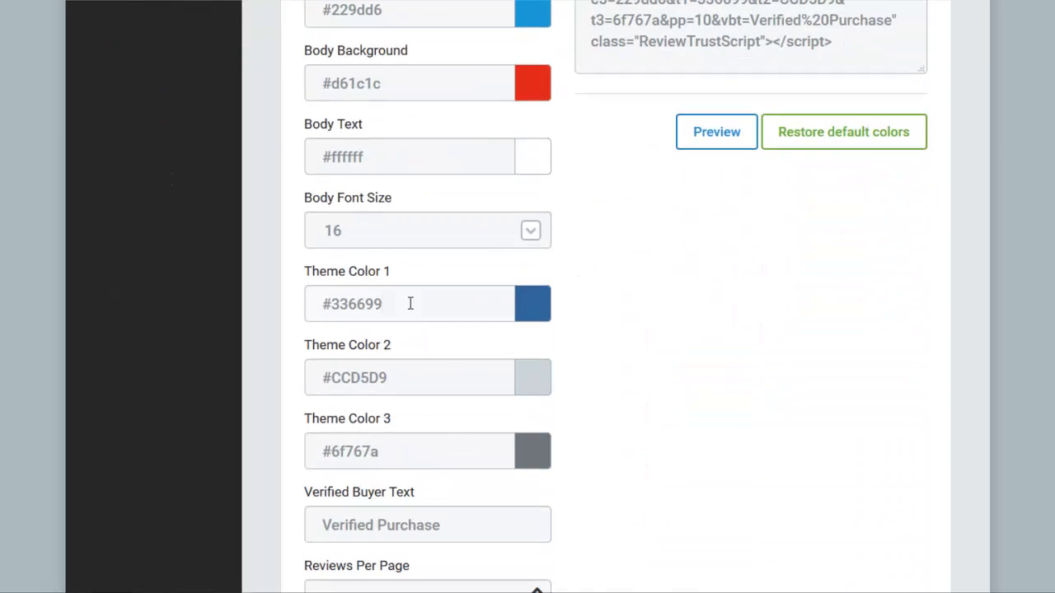
click(410, 303)
click(432, 344)
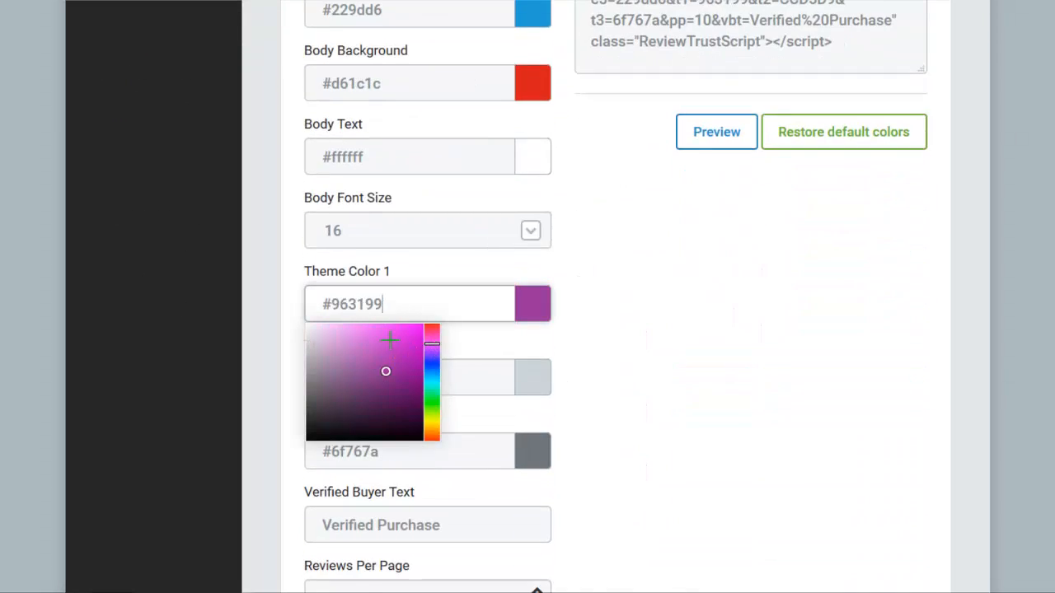
drag(389, 339, 422, 329)
click(690, 343)
scroll(551, 326, down, 4)
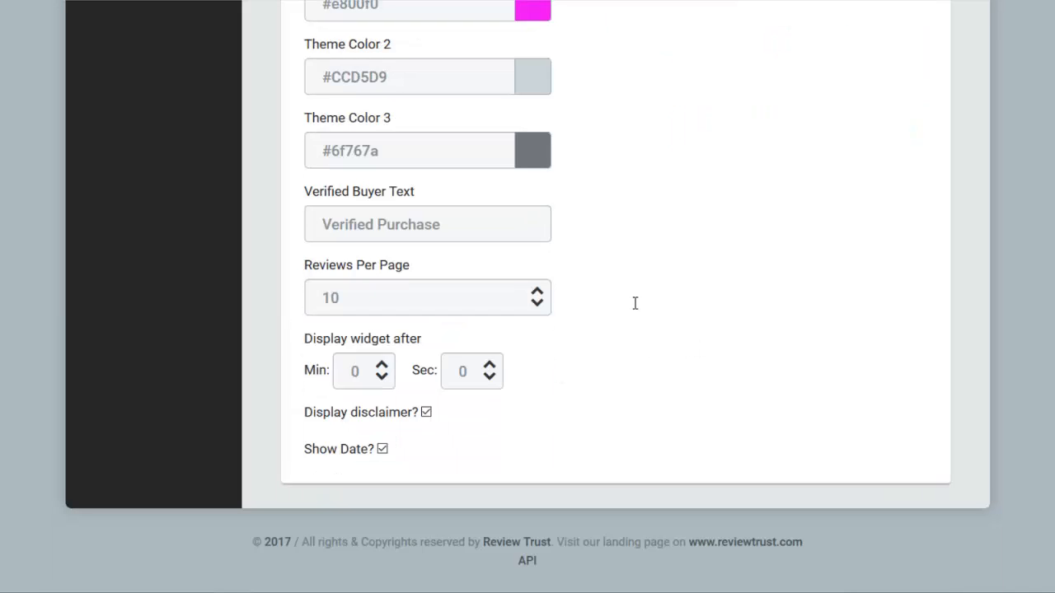
scroll(659, 306, up, 4)
scroll(657, 309, down, 3)
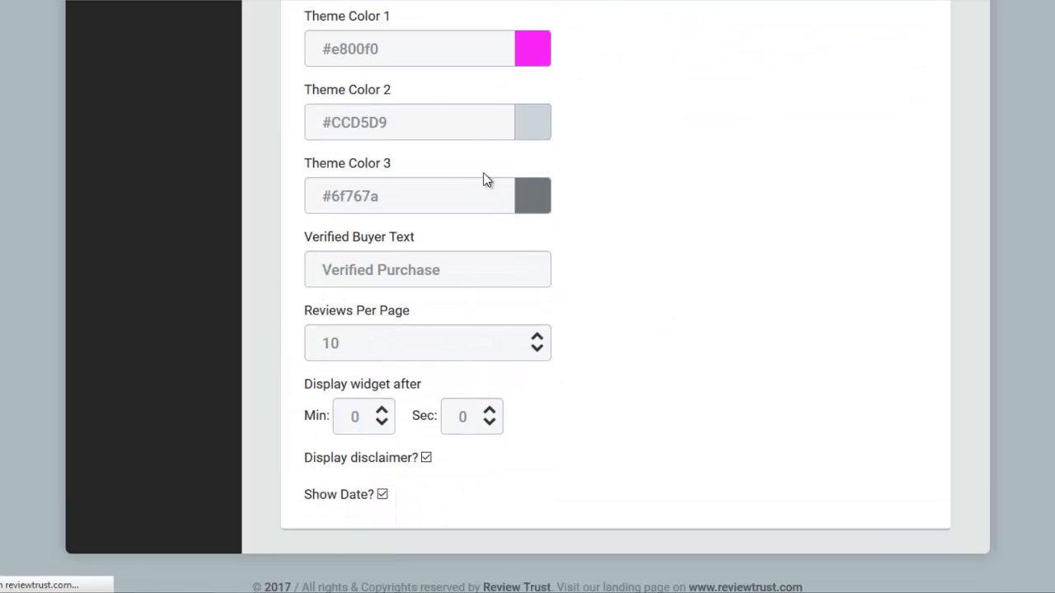
Step: Set the widget's Theme Color 2 to purple #b353e0
click(424, 122)
scroll(341, 217, down, 1)
scroll(354, 165, up, 2)
click(366, 140)
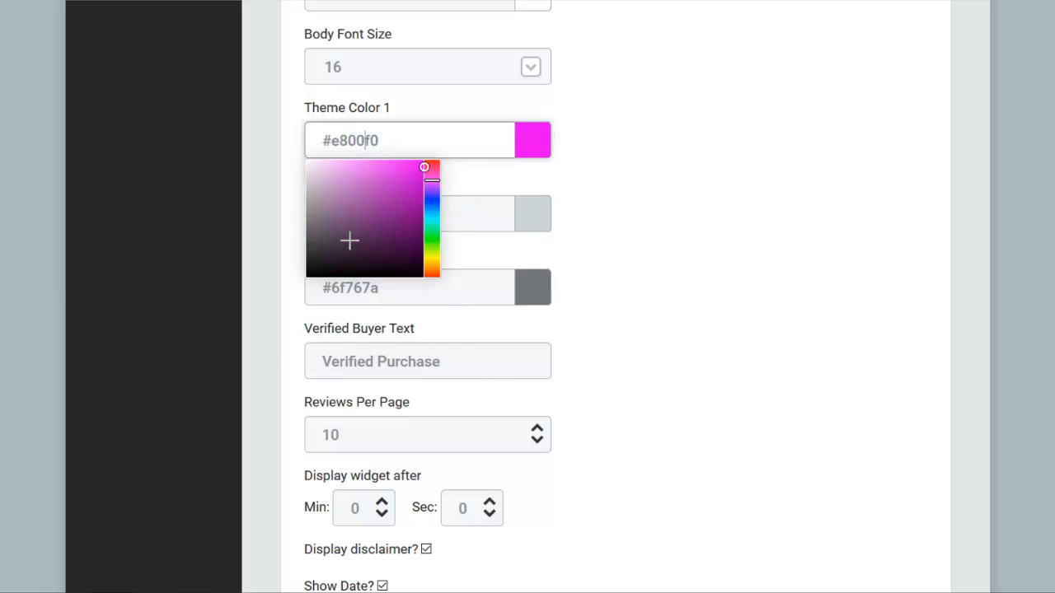
click(458, 212)
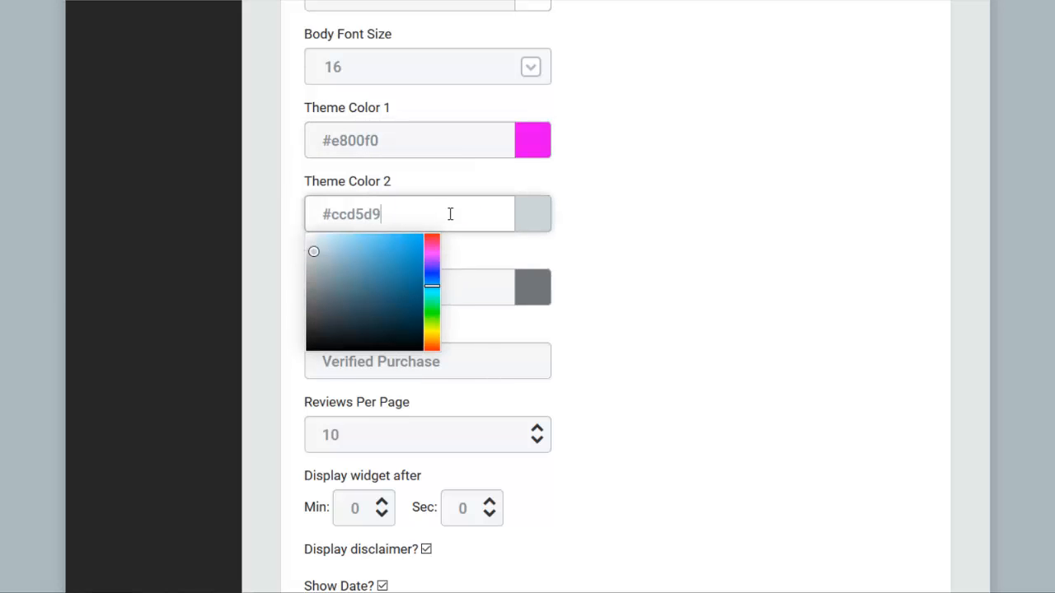
click(432, 260)
drag(402, 254, 380, 248)
click(573, 262)
scroll(445, 276, down, 2)
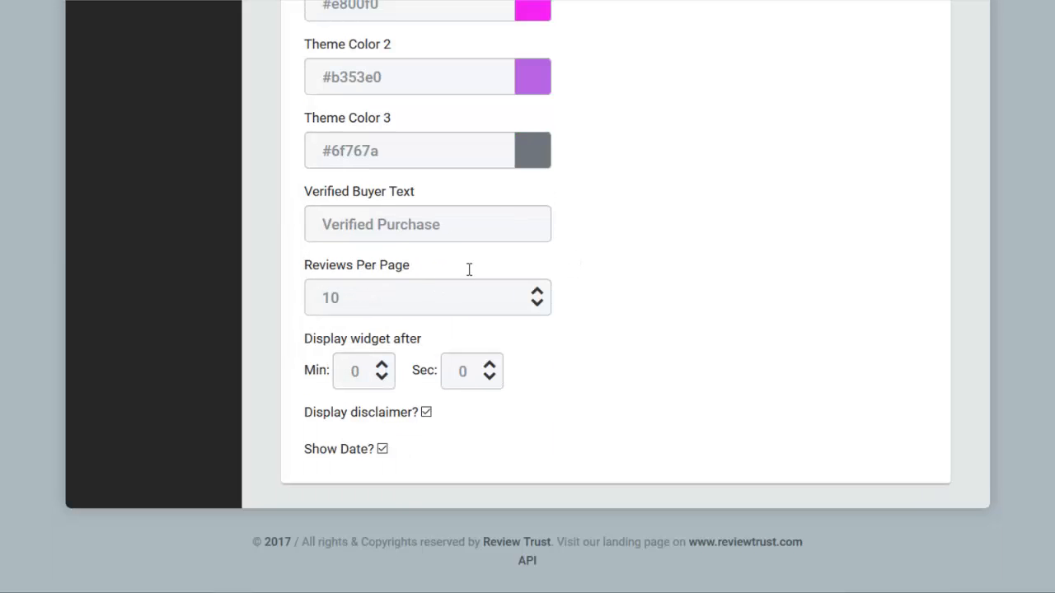
Step: Set the widget's Theme Color 3 to dark purple #470e5c and preview the recolored widget
scroll(593, 165, up, 4)
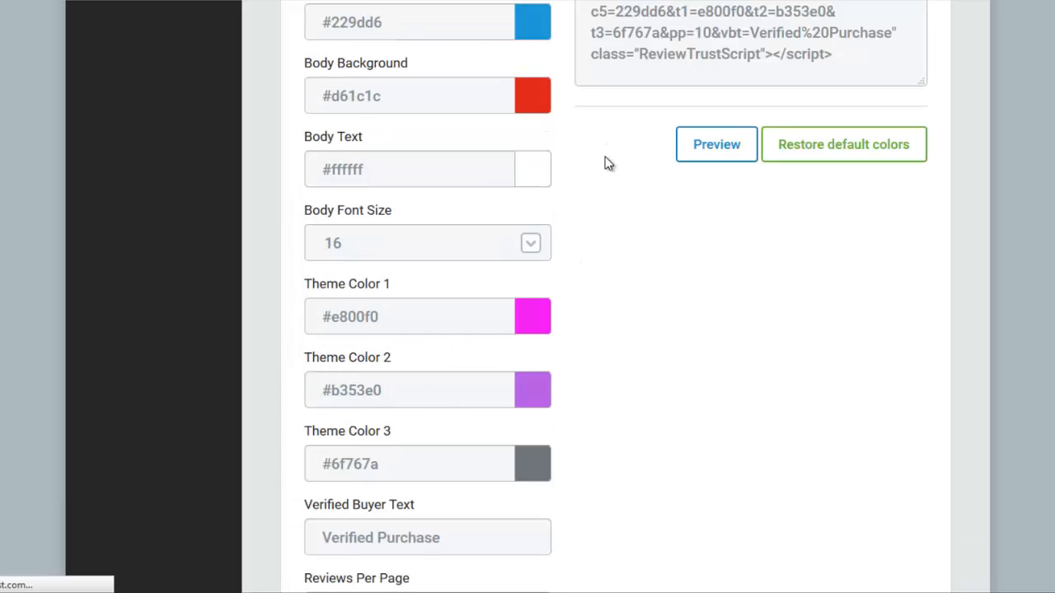
click(396, 459)
scroll(532, 502, down, 1)
scroll(434, 394, up, 1)
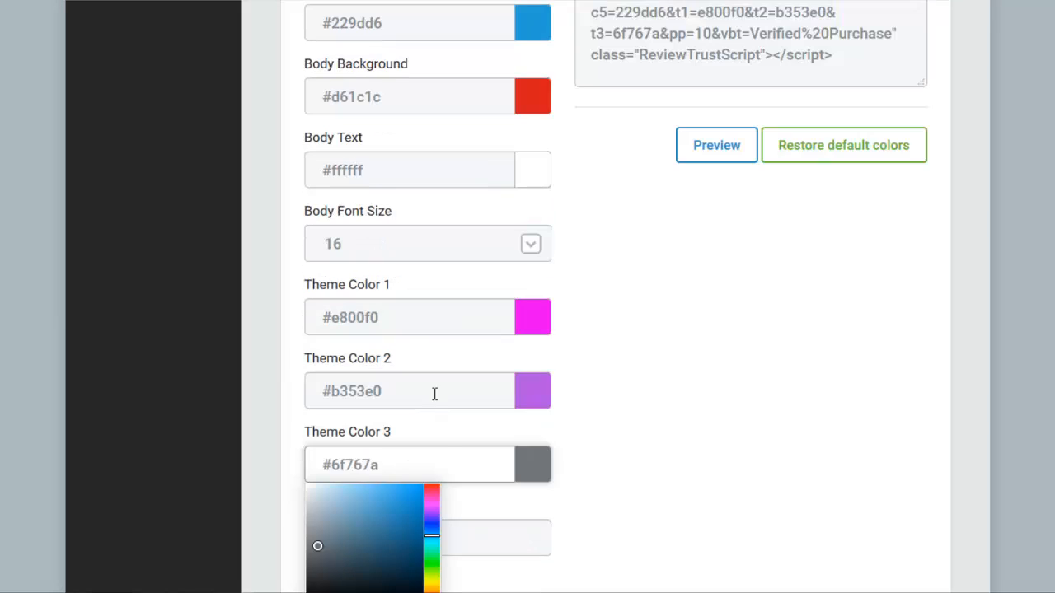
click(431, 509)
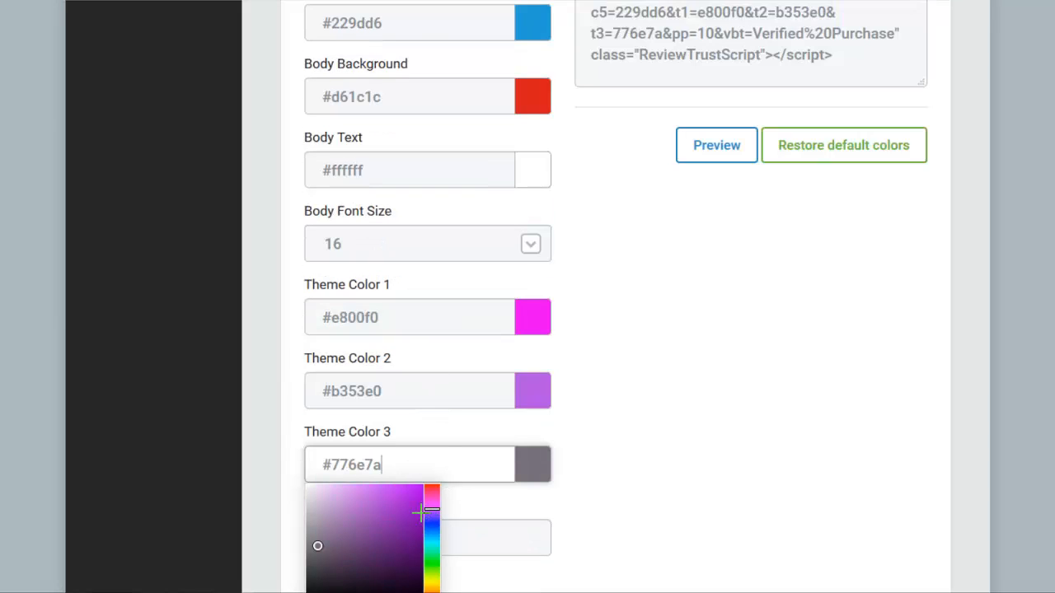
click(404, 557)
click(634, 354)
scroll(633, 338, up, 3)
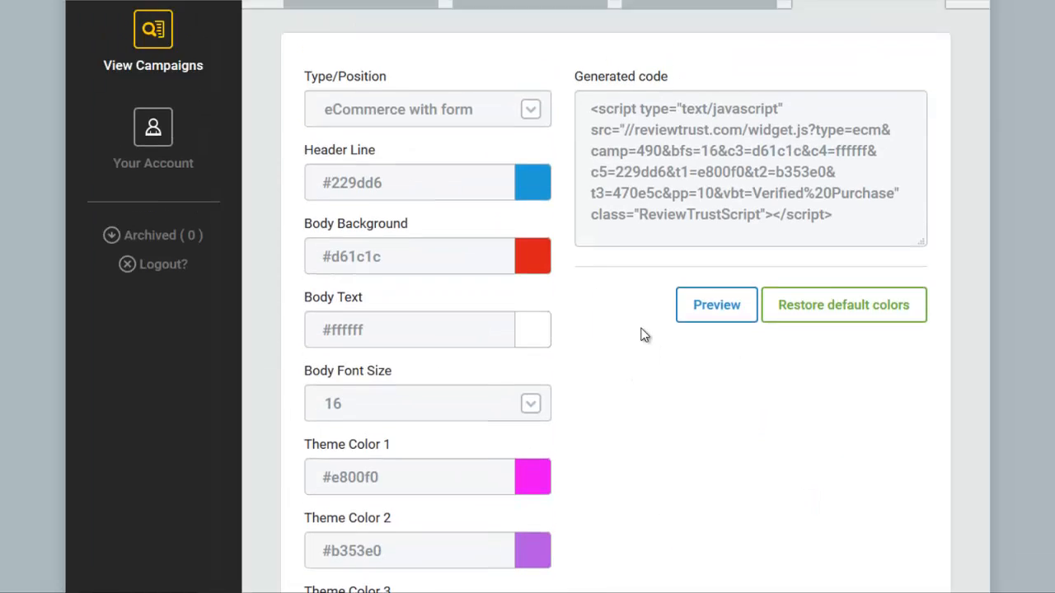
click(691, 311)
scroll(590, 437, down, 3)
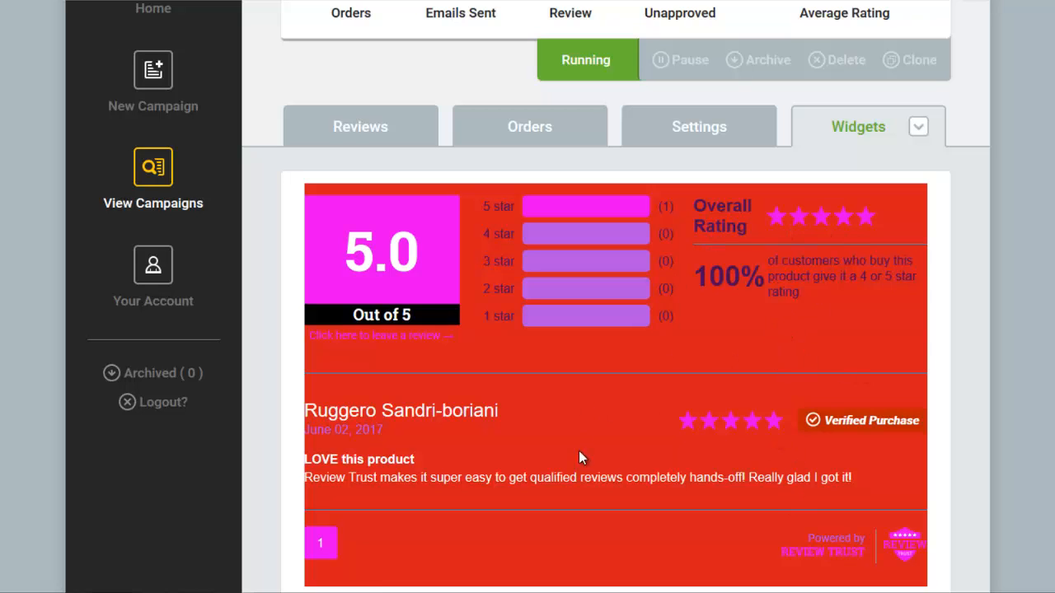
Step: Change the widget's Verified Buyer Text to "Verified Buyer"
scroll(537, 446, down, 12)
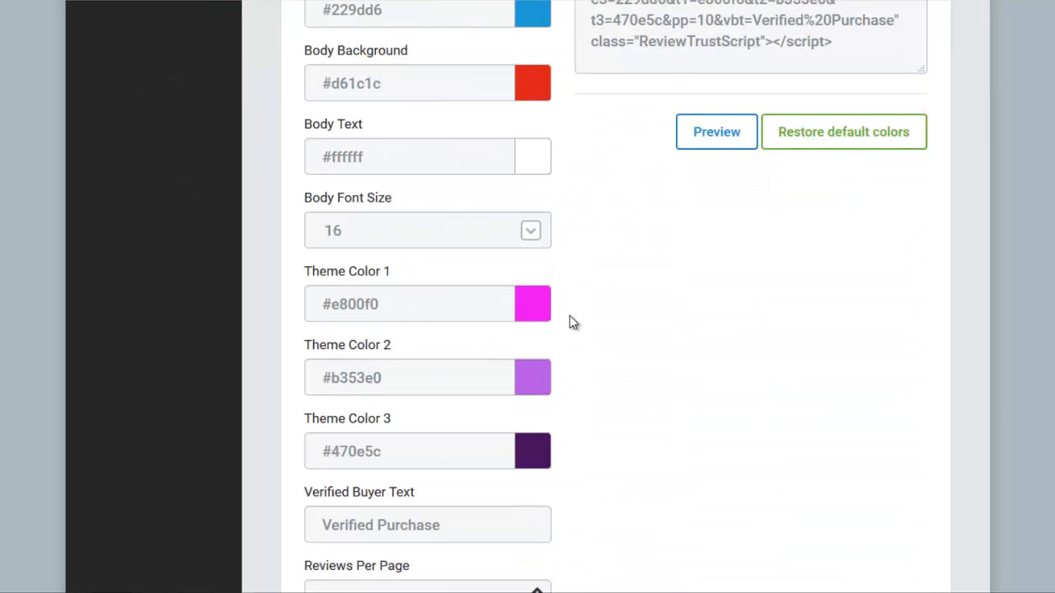
click(462, 224)
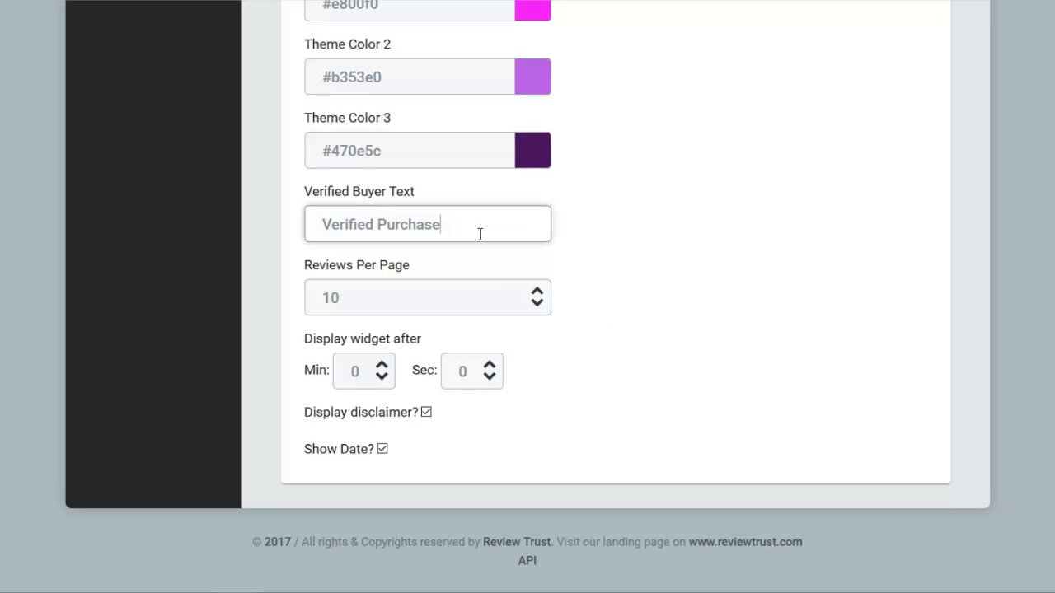
double_click(480, 234)
text(yer)
click(499, 262)
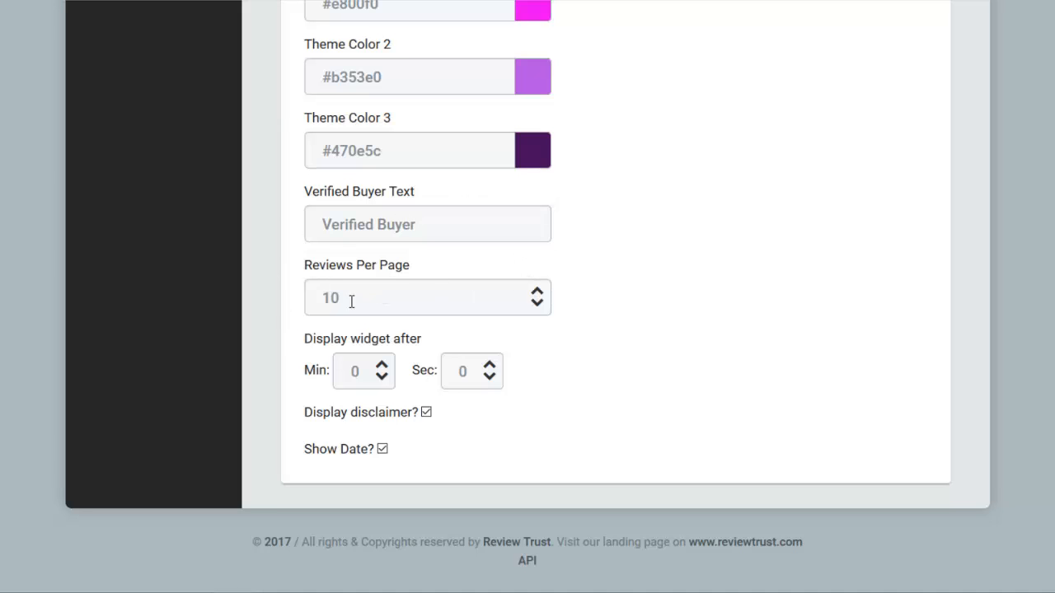
Step: Examine the widget's reviews-per-page, display delay, disclaimer and date options
scroll(342, 301, up, 4)
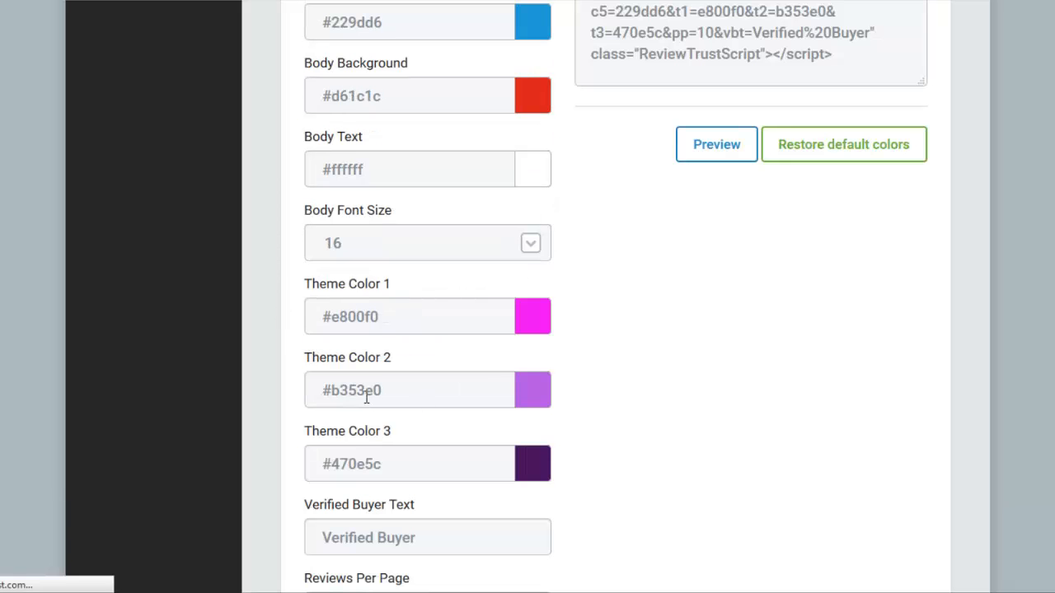
scroll(478, 358, down, 4)
scroll(349, 344, down, 1)
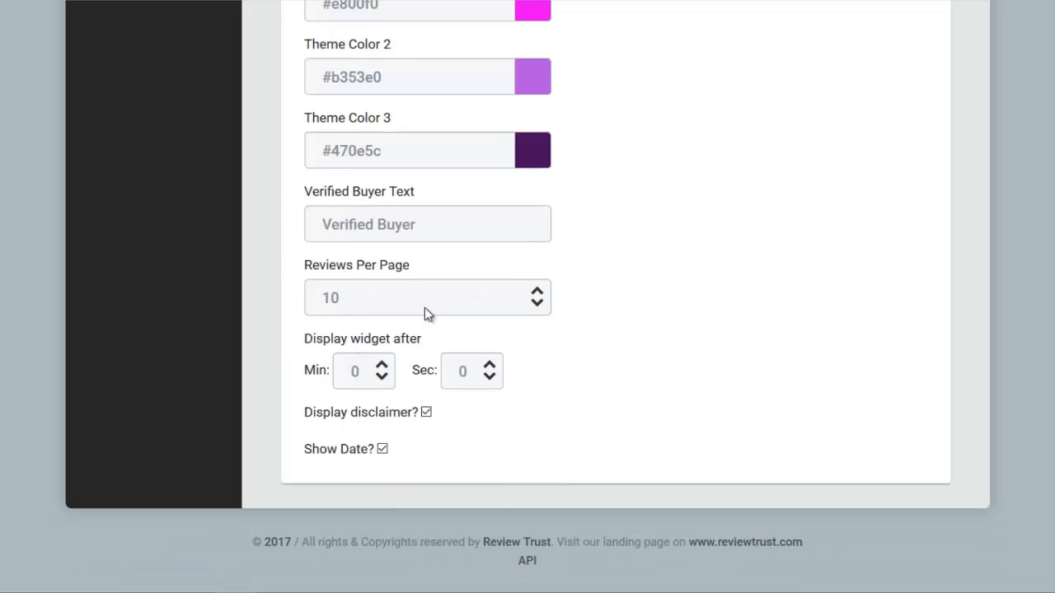
scroll(290, 469, up, 2)
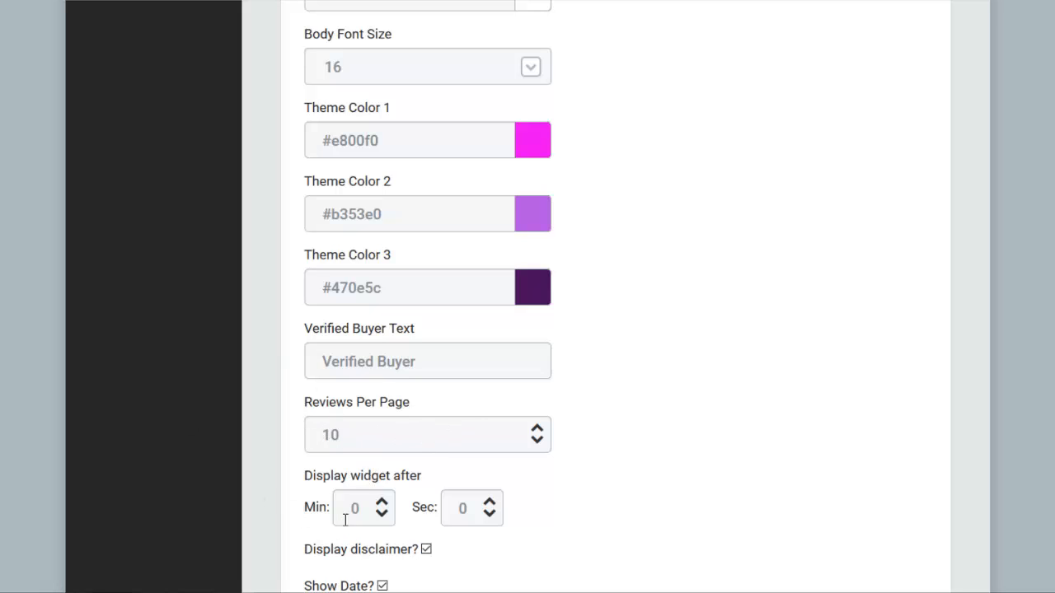
scroll(464, 500, down, 2)
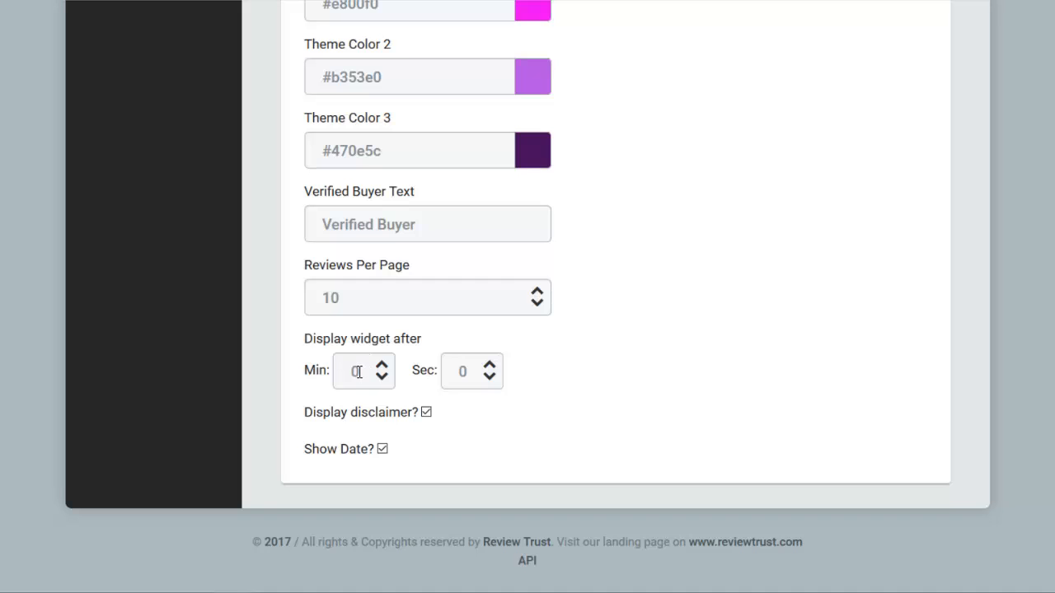
Step: Compare the widget's display delay and Show Date options with the review date in the preview
scroll(744, 287, up, 10)
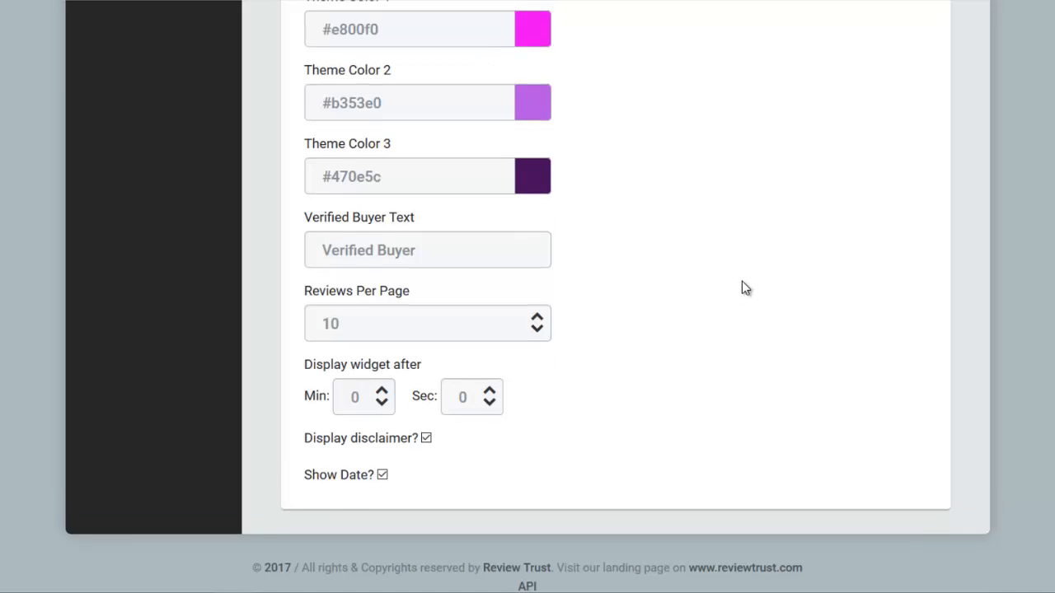
scroll(581, 373, down, 10)
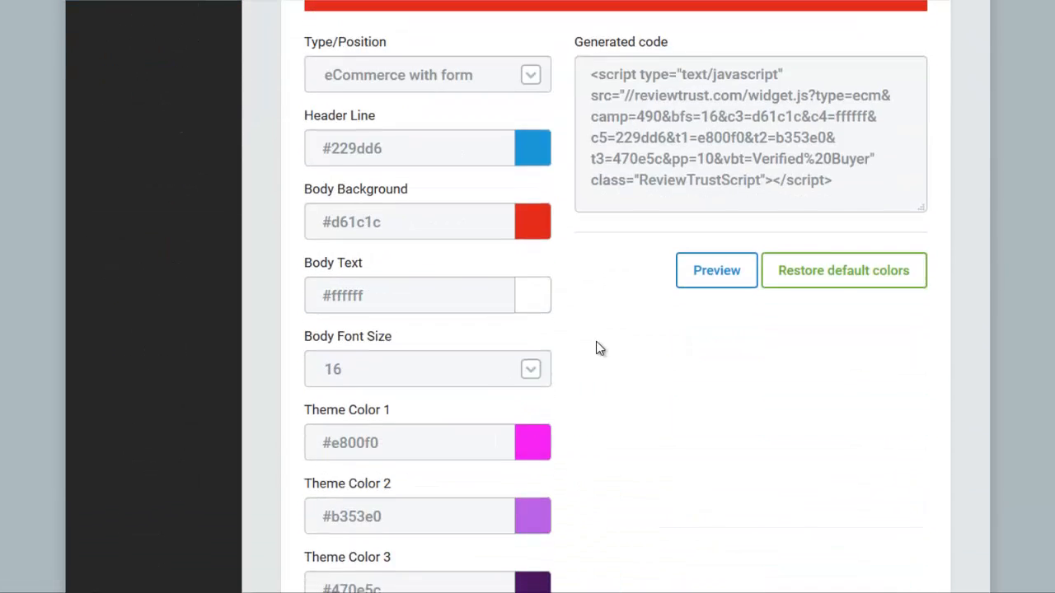
double_click(362, 372)
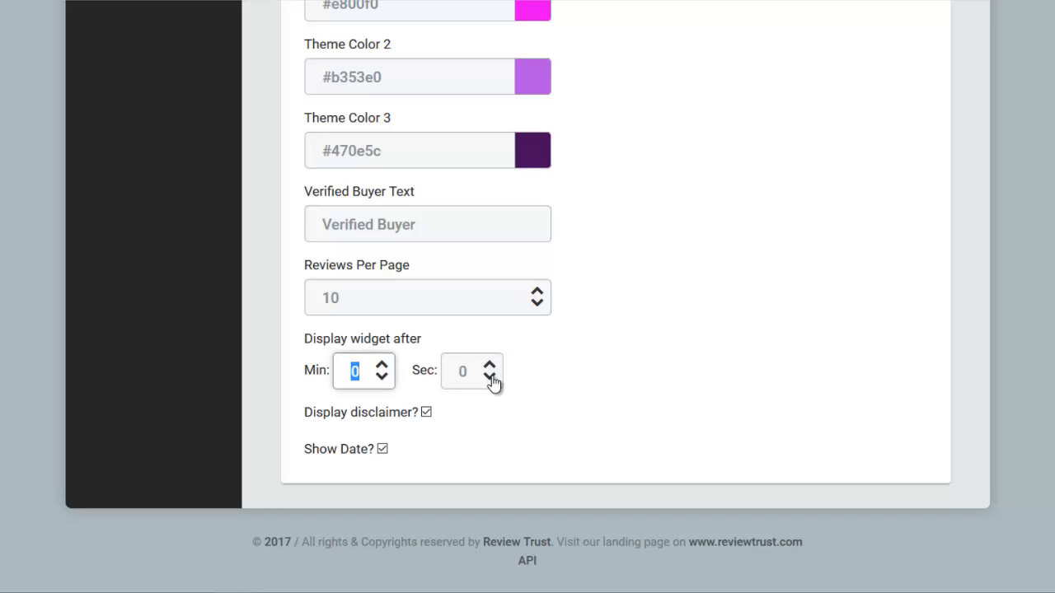
scroll(642, 428, up, 10)
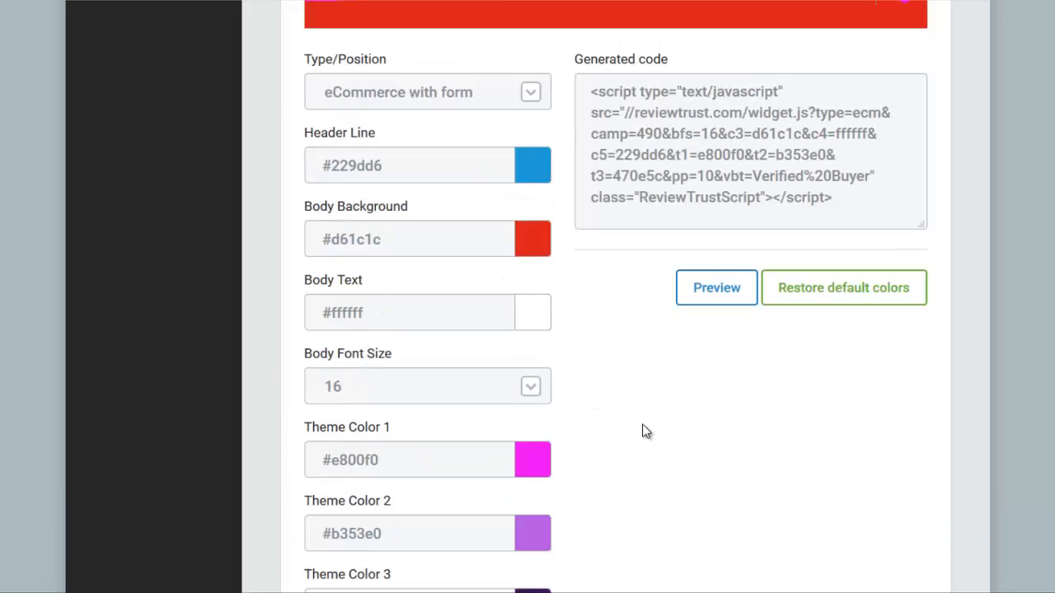
scroll(495, 345, down, 10)
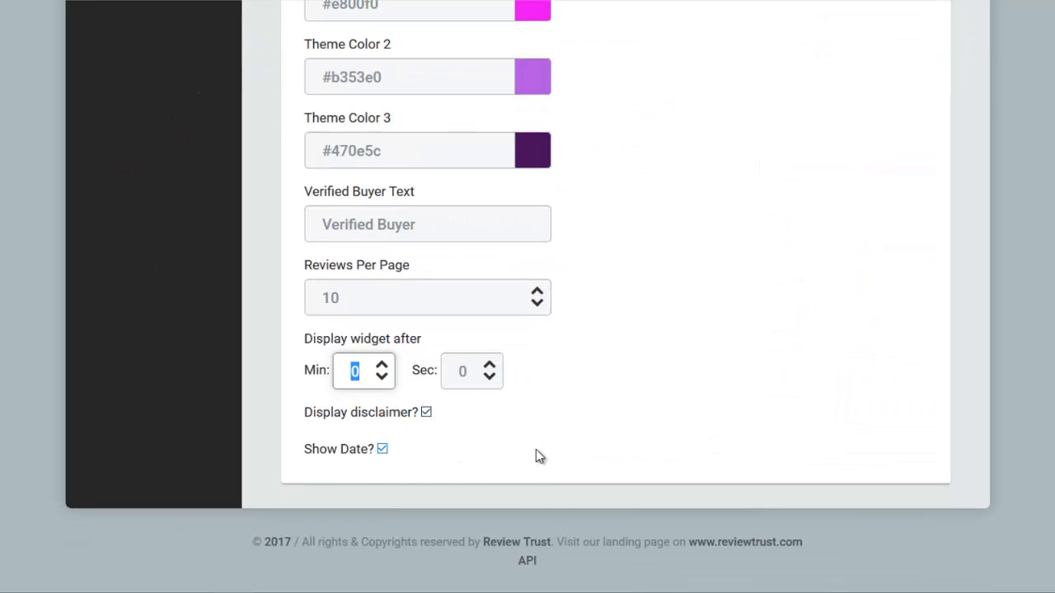
scroll(528, 453, up, 10)
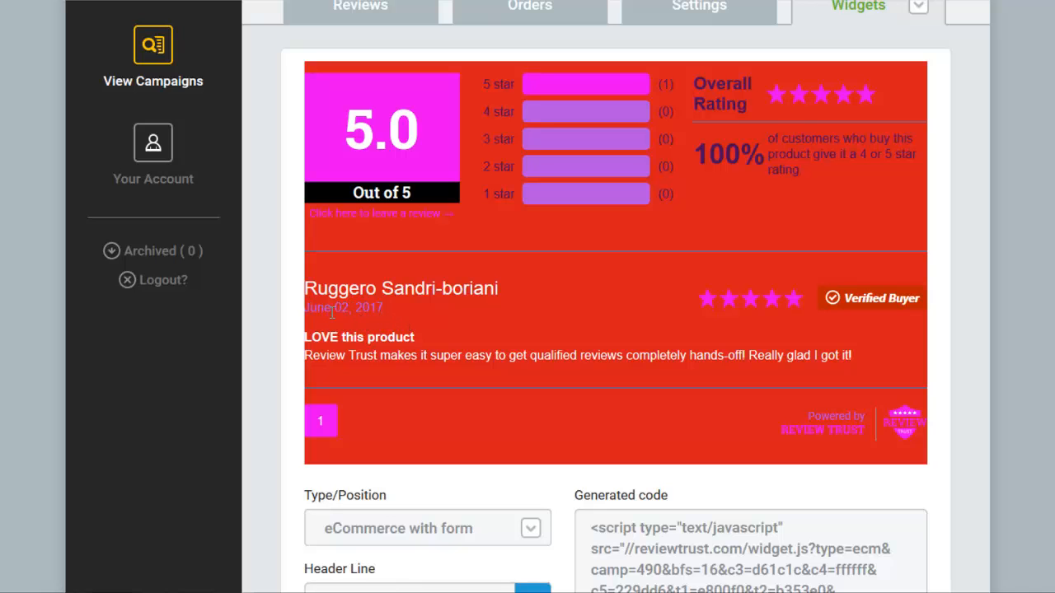
scroll(340, 315, down, 10)
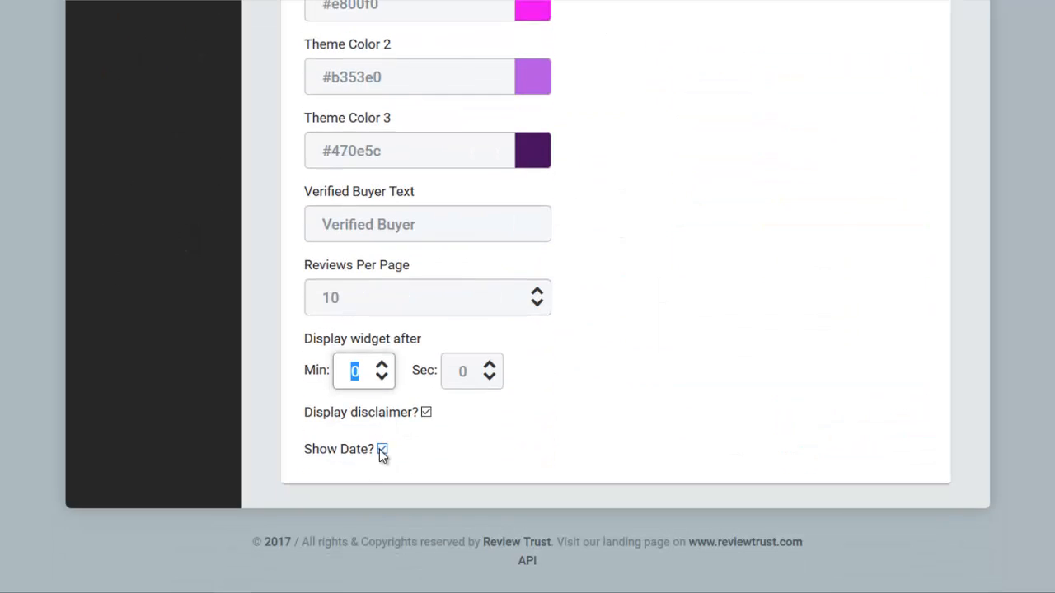
Step: Turn off Show Date for the eCommerce widget and check the updated preview and generated code
click(382, 449)
scroll(555, 372, up, 10)
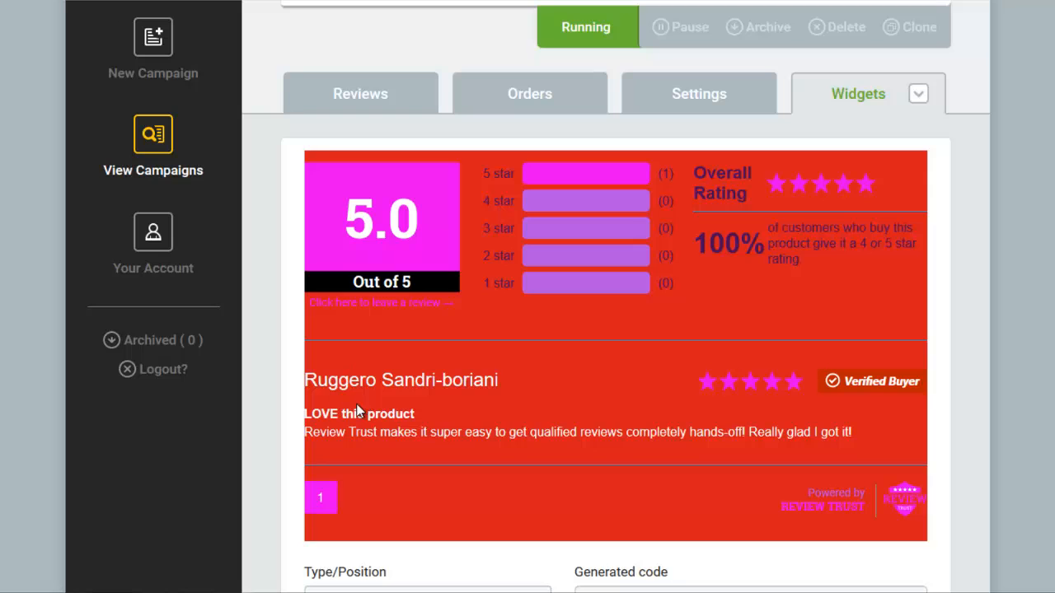
scroll(931, 384, down, 5)
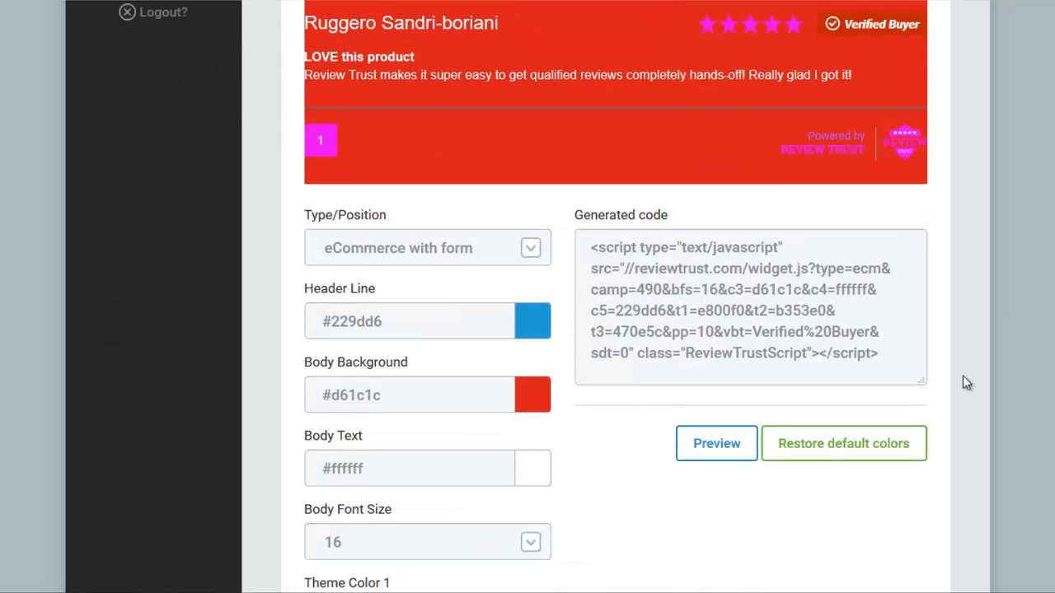
scroll(461, 278, down, 1)
scroll(461, 278, down, 7)
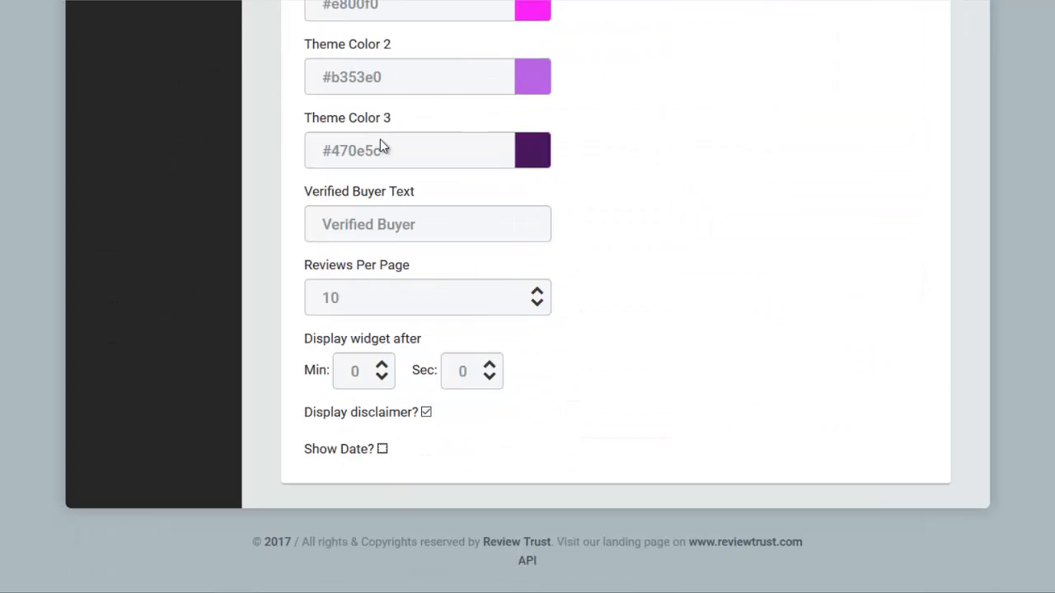
Step: Copy the generated embed code of the customized eCommerce with form widget
scroll(379, 148, up, 6)
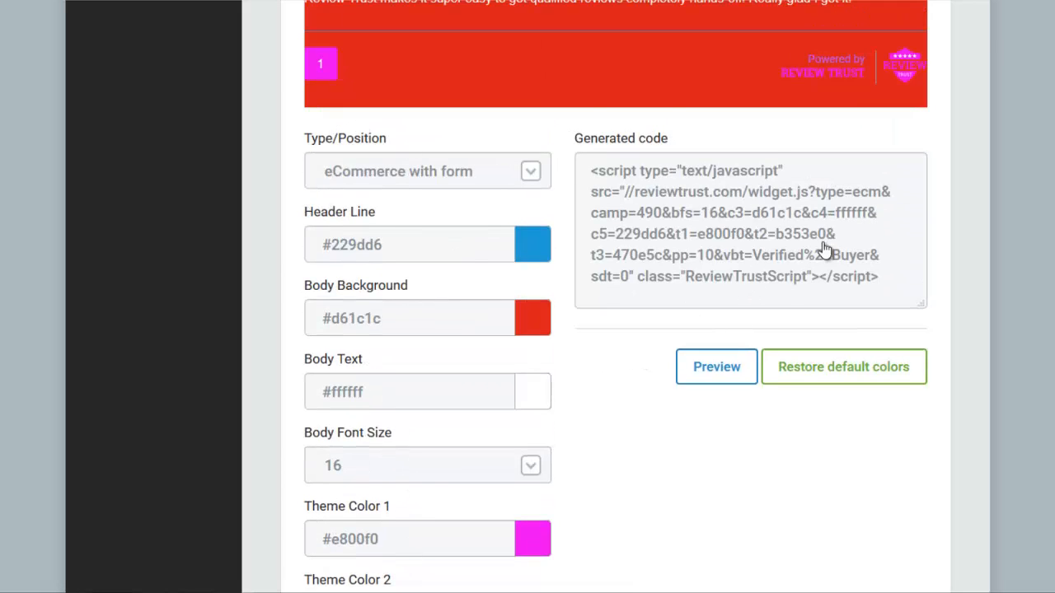
click(779, 238)
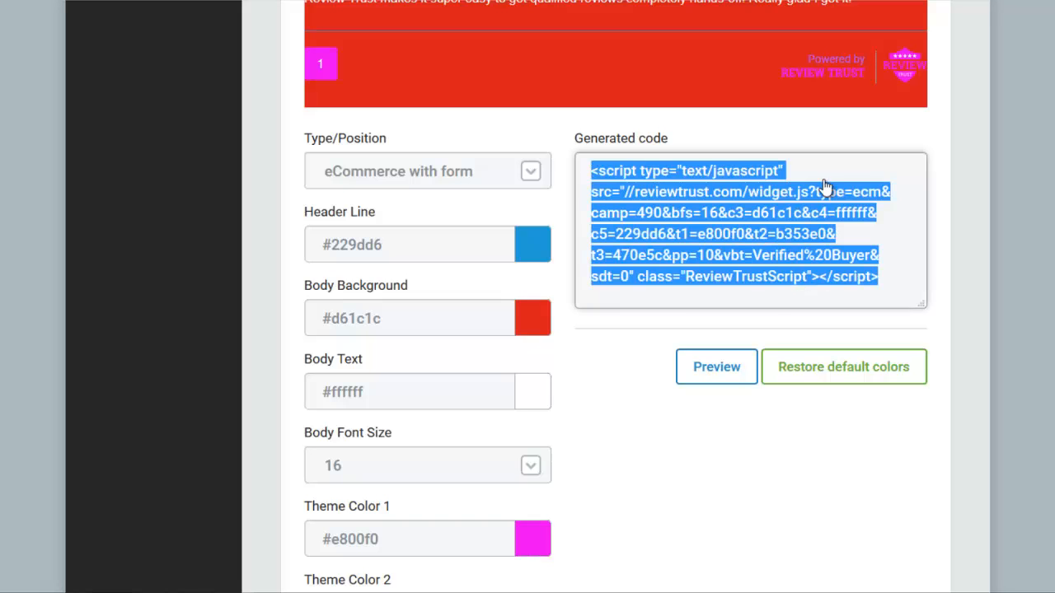
right_click(708, 214)
click(733, 251)
Step: Switch to the Review Trust bonus page and examine its embedded eCommerce reviews, review bar and corner ribbon widgets
scroll(974, 221, up, 2)
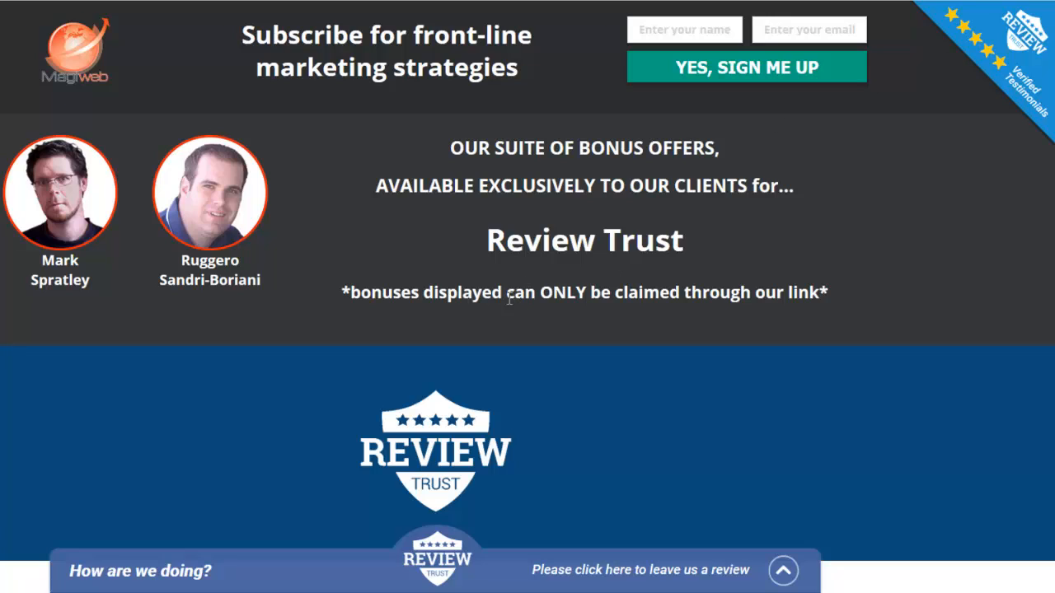
click(681, 570)
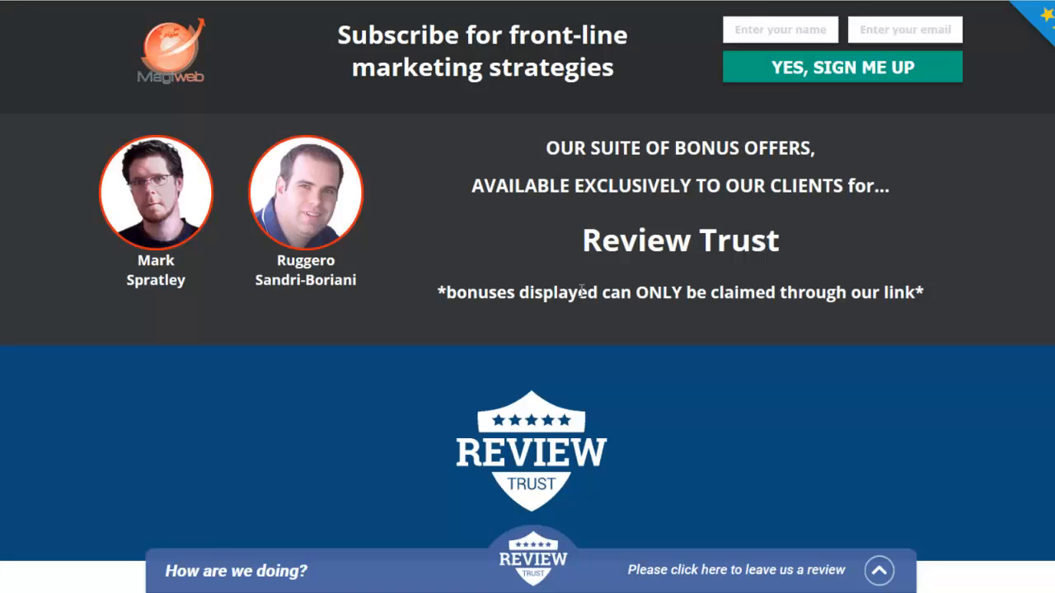
scroll(586, 287, down, 5)
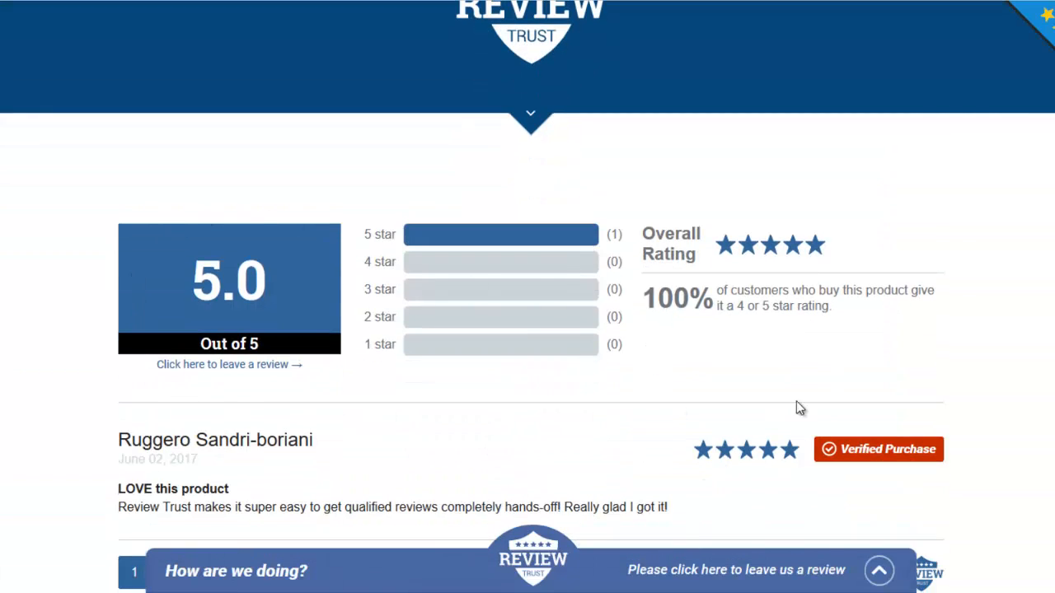
scroll(306, 215, down, 1)
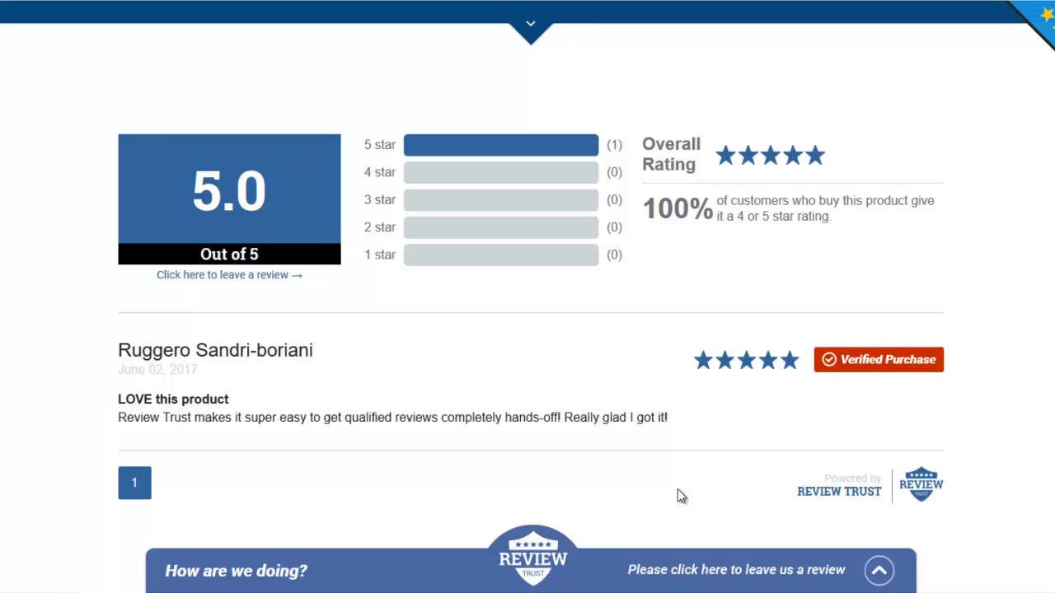
scroll(313, 443, up, 6)
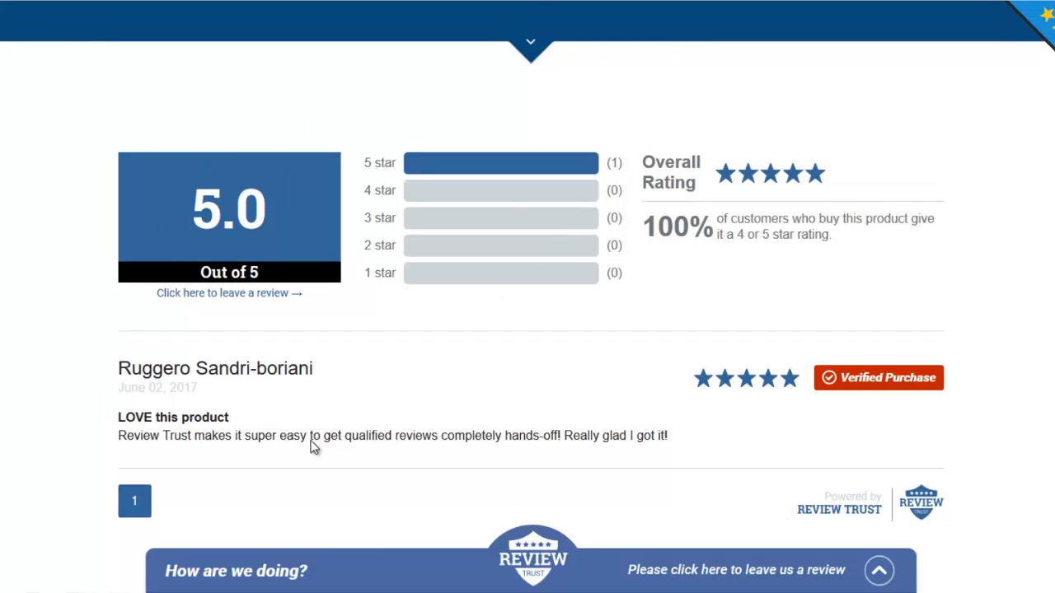
scroll(160, 185, down, 4)
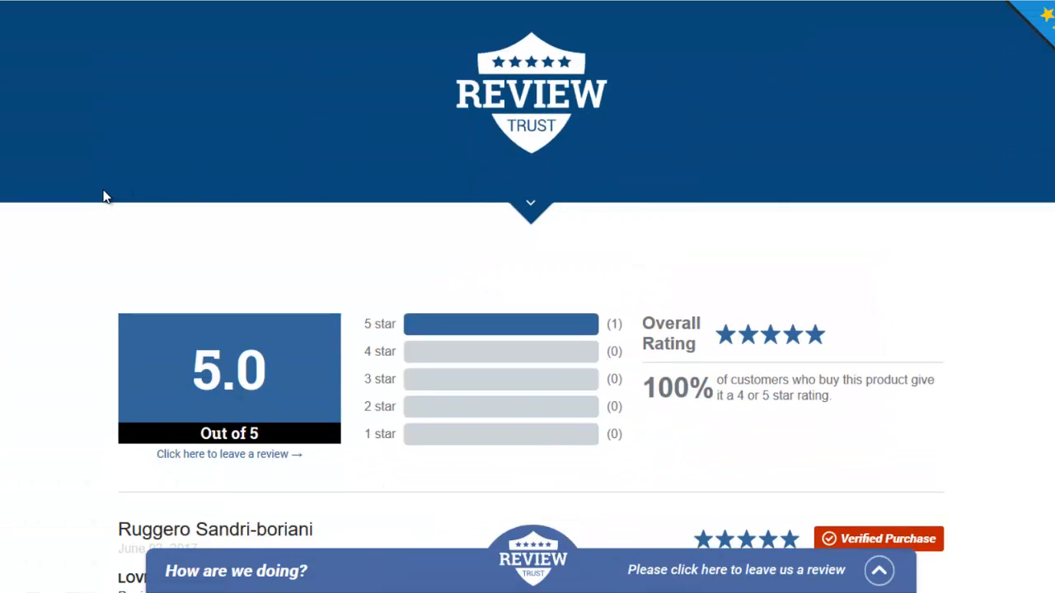
scroll(104, 196, down, 2)
scroll(193, 216, up, 6)
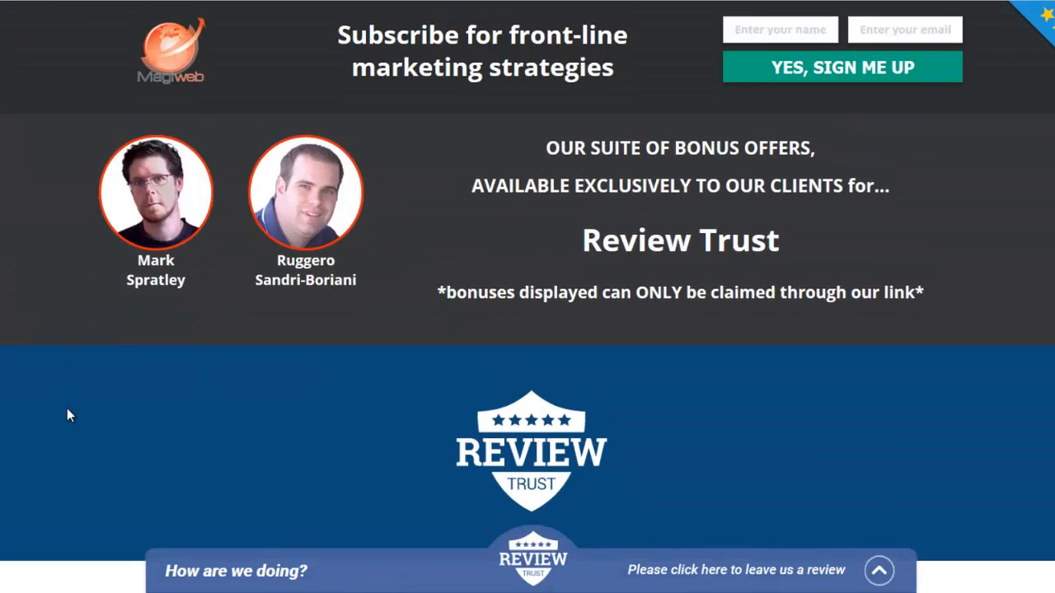
scroll(67, 409, down, 5)
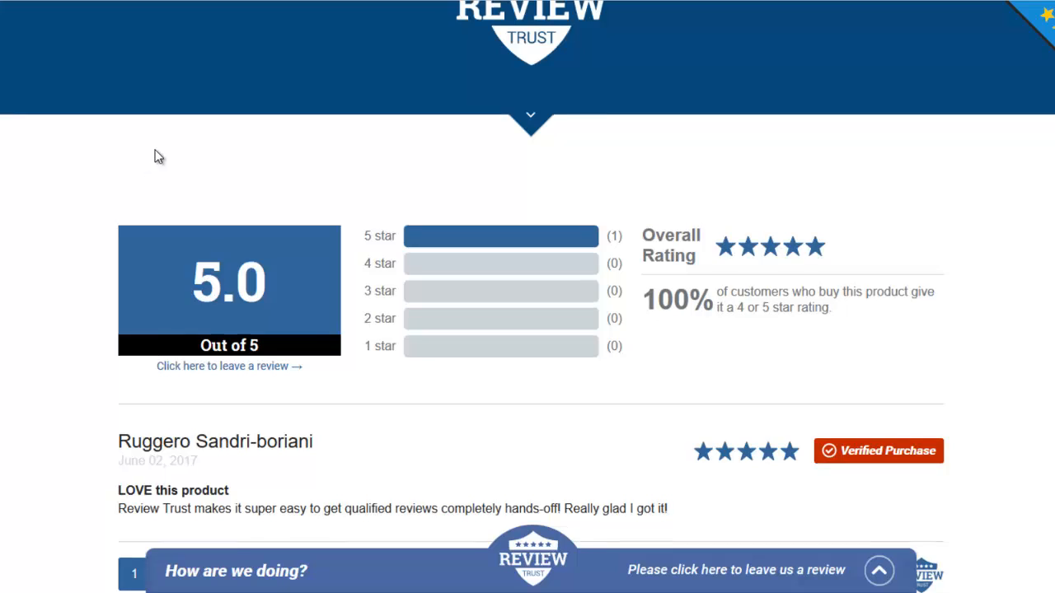
scroll(156, 156, up, 4)
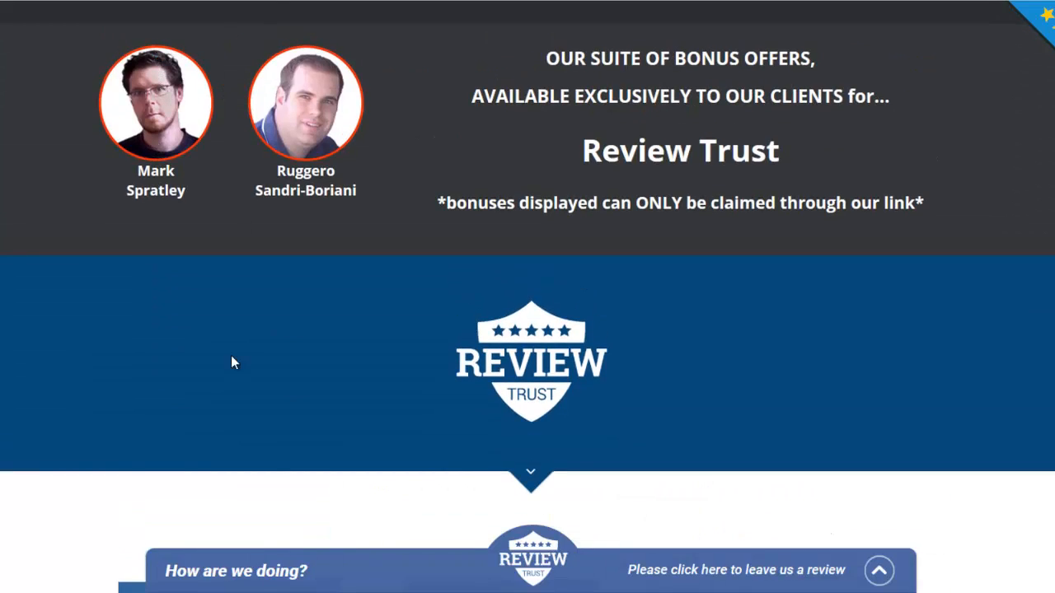
scroll(265, 165, down, 5)
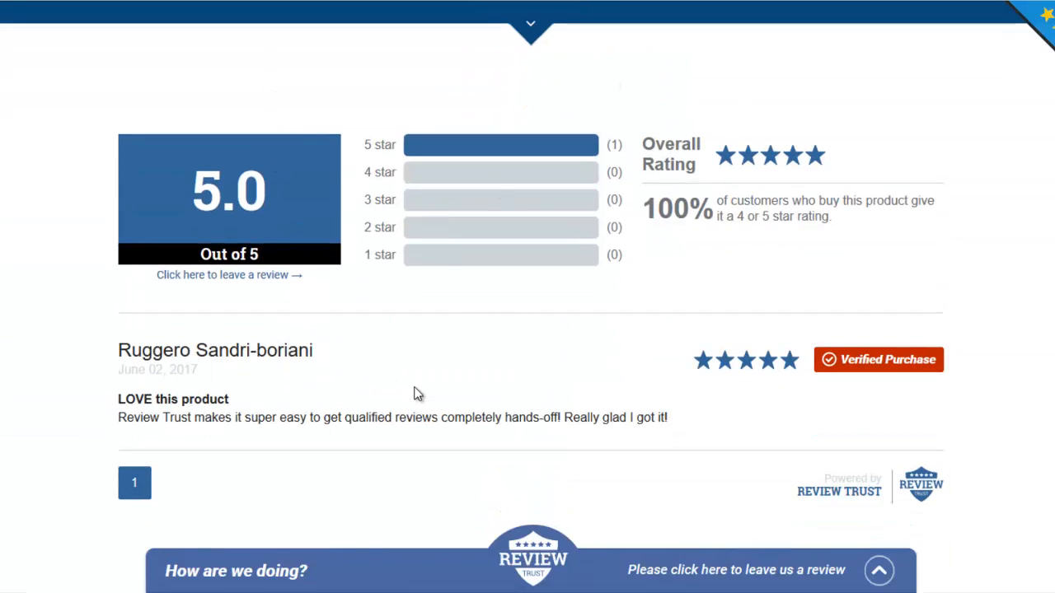
scroll(426, 383, down, 7)
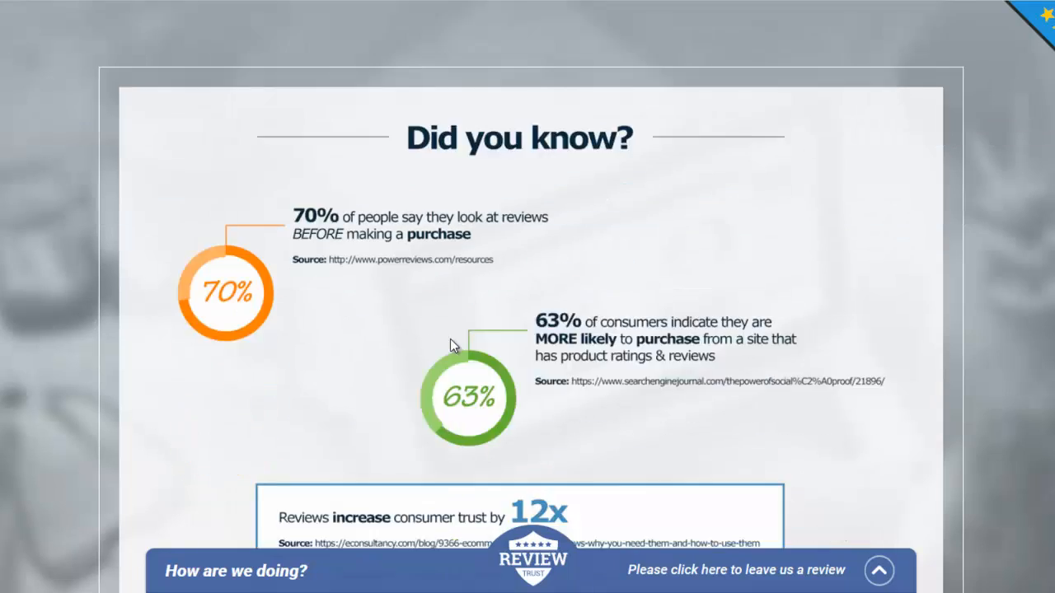
scroll(450, 339, up, 3)
scroll(450, 343, up, 10)
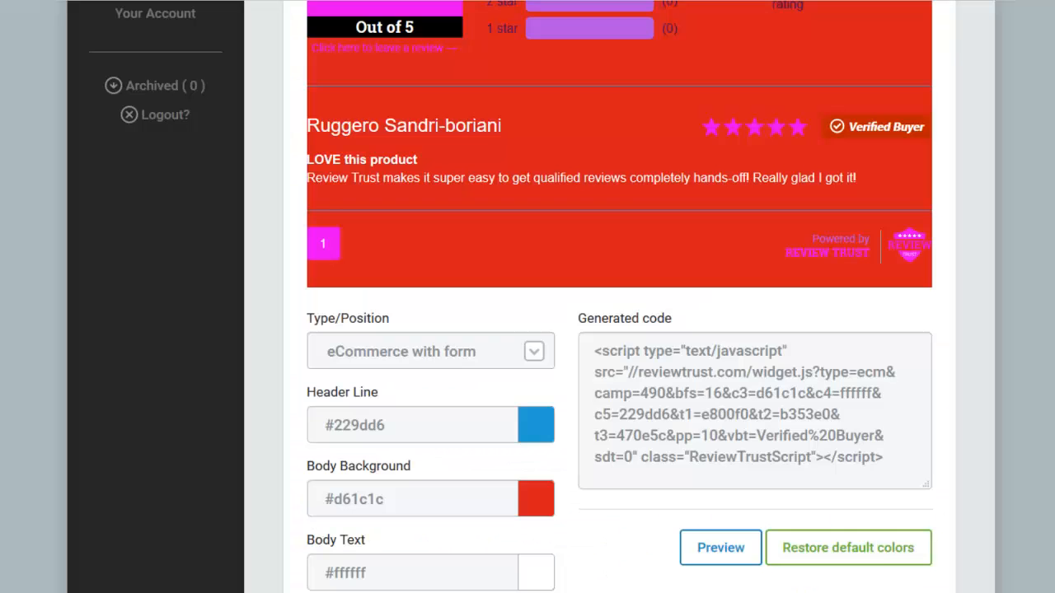
Step: Return to the widget editor, change the widget's Type/Position to Simple Counter, and review its options and preview
drag(595, 344, 646, 518)
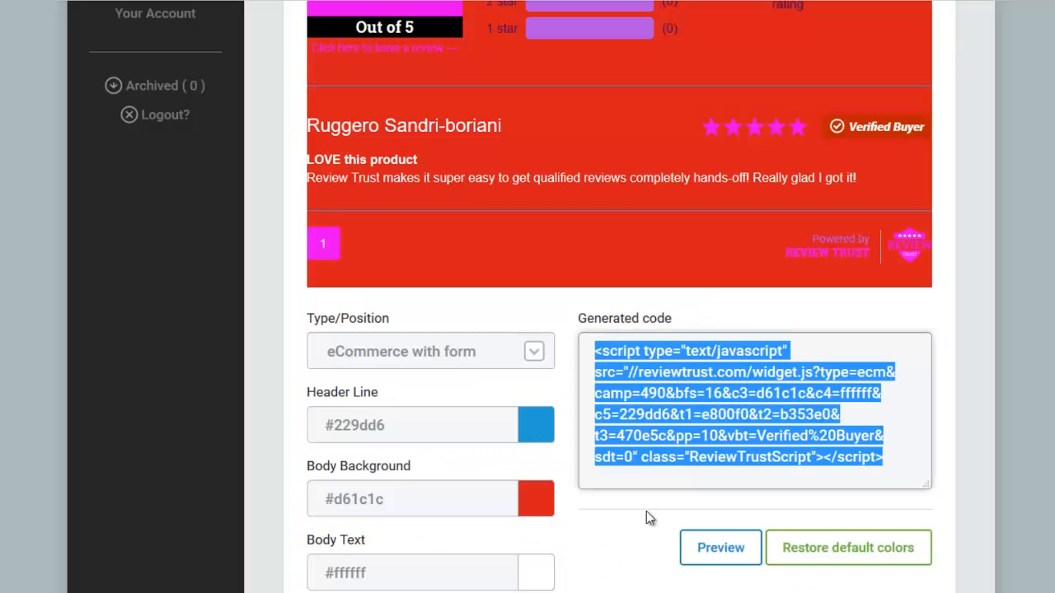
click(540, 353)
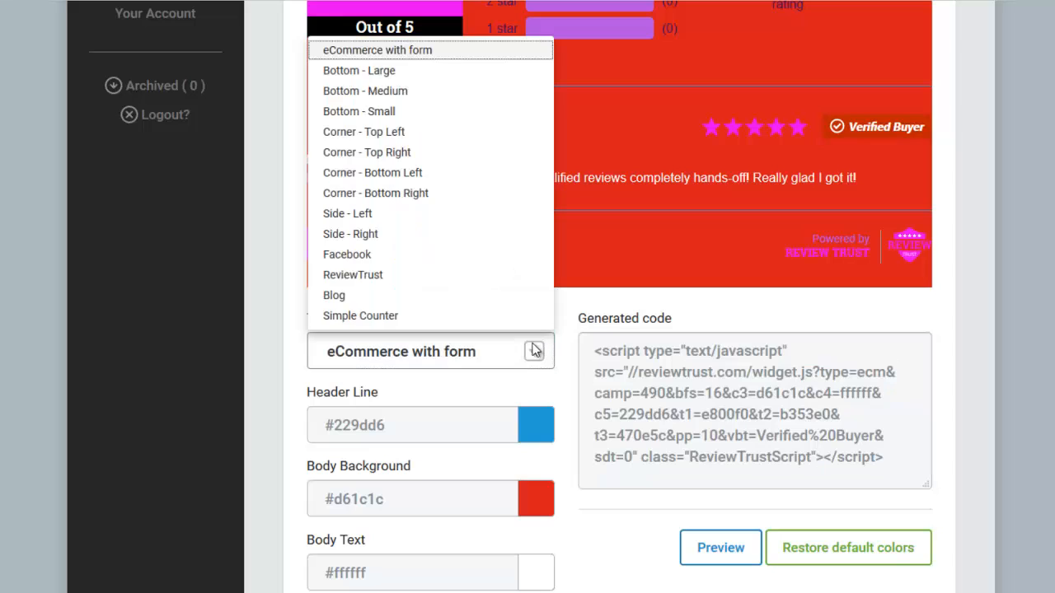
click(377, 316)
scroll(628, 276, down, 5)
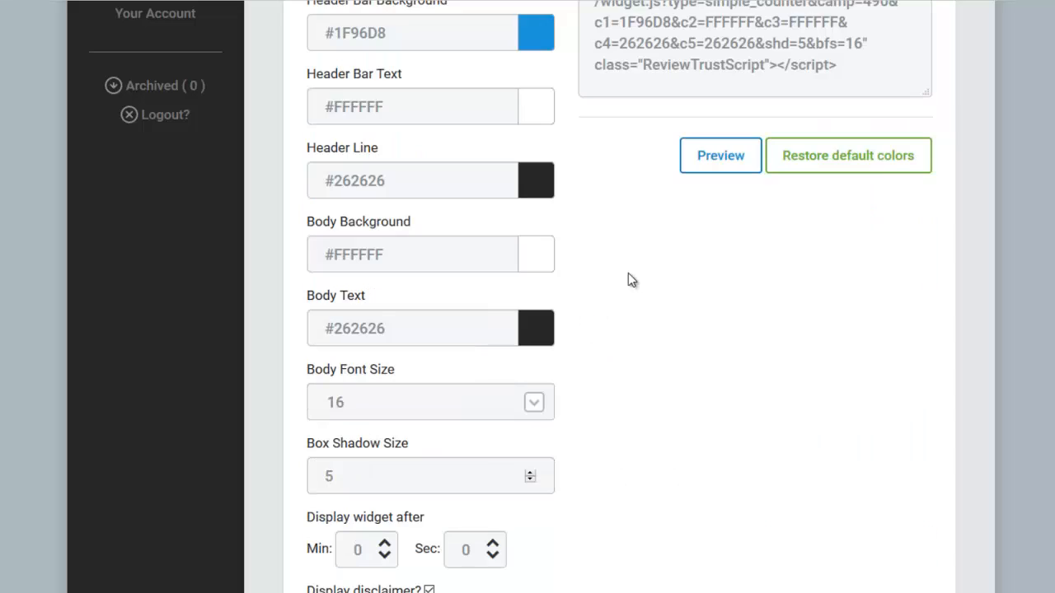
scroll(684, 429, up, 5)
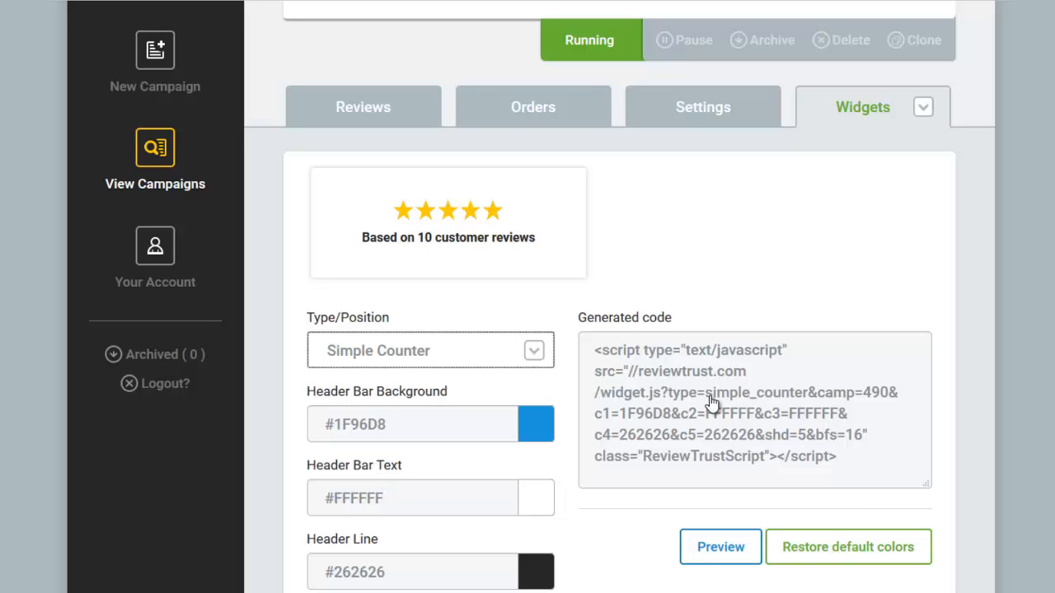
Step: Embed the Simple Counter's generated code as custom HTML in the PayKickstart checkout page's footer and save the template
click(696, 424)
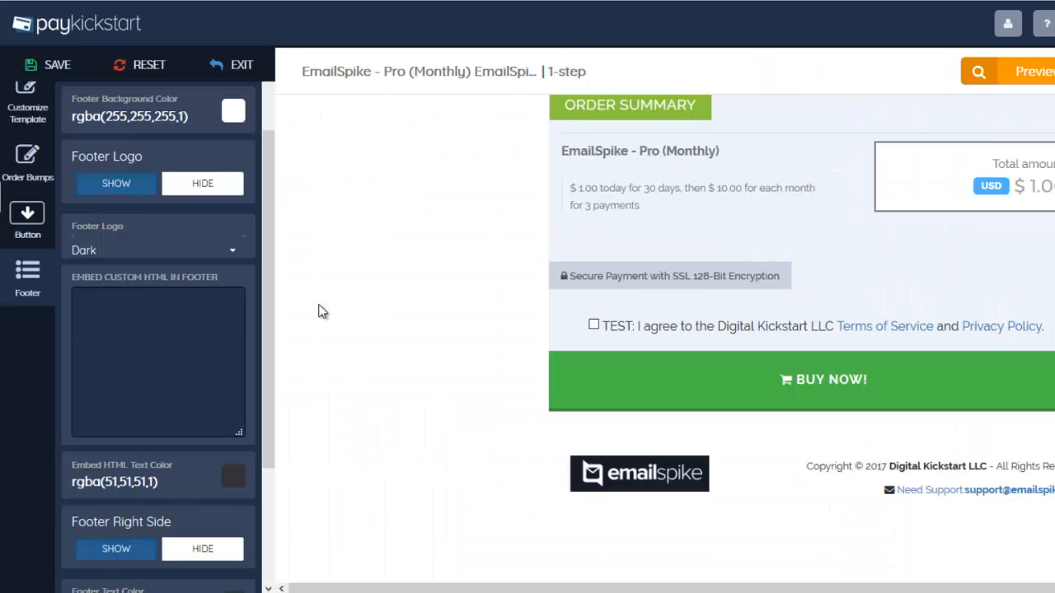
click(109, 341)
key(ctrl+v)
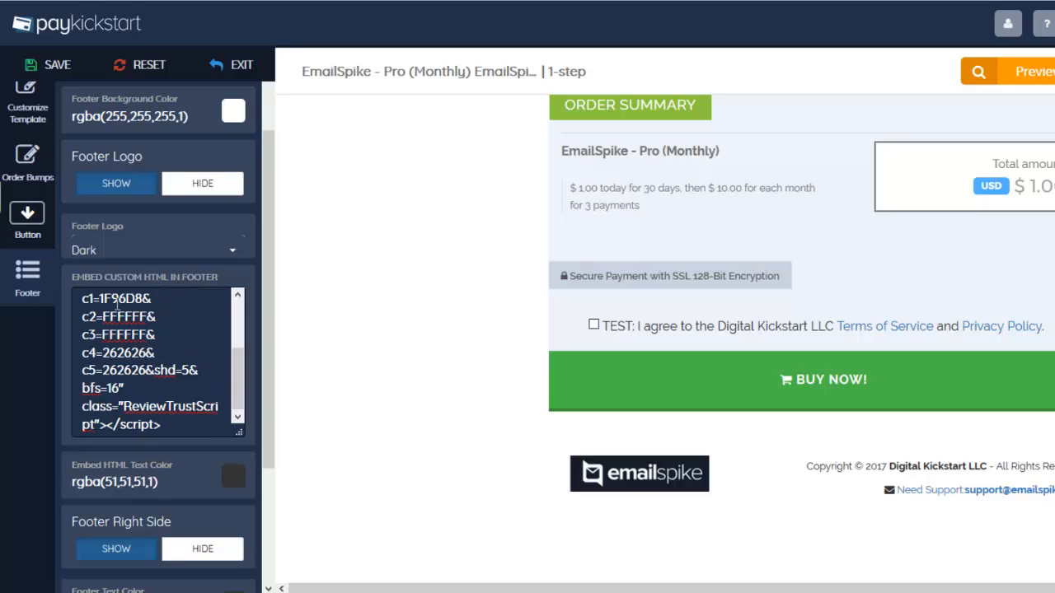
click(59, 66)
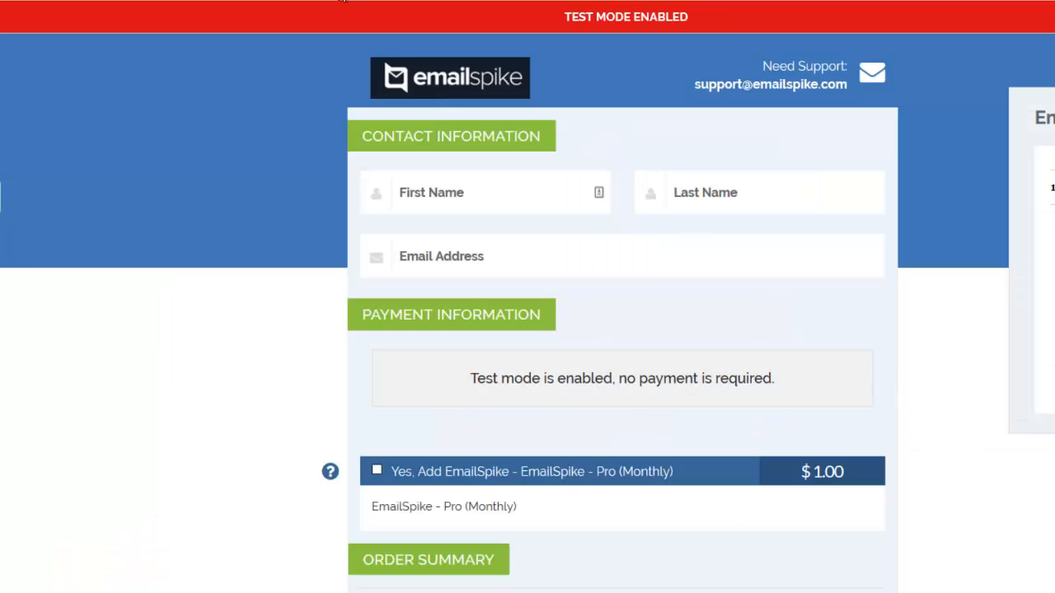
Step: Examine the EmailSpike checkout page for the footer review counter and the sidebar review comment
scroll(518, 122, down, 5)
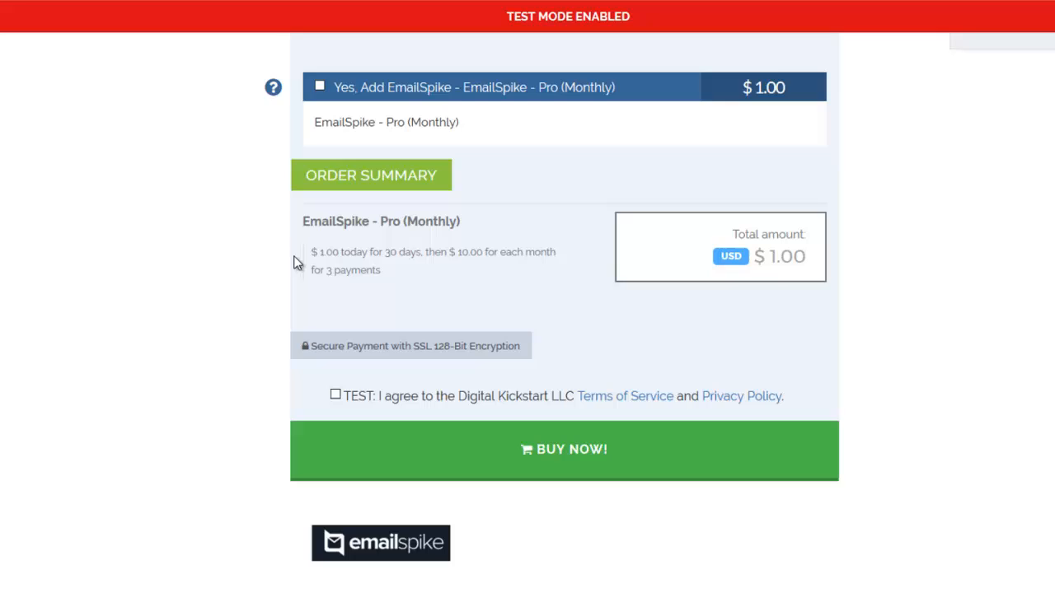
scroll(365, 363, down, 2)
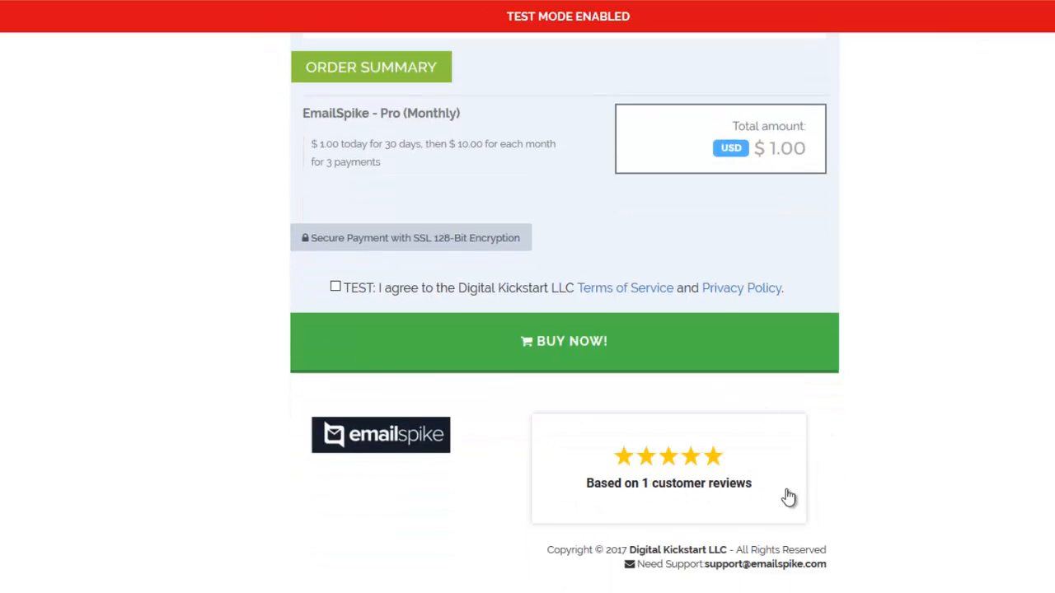
scroll(964, 408, up, 8)
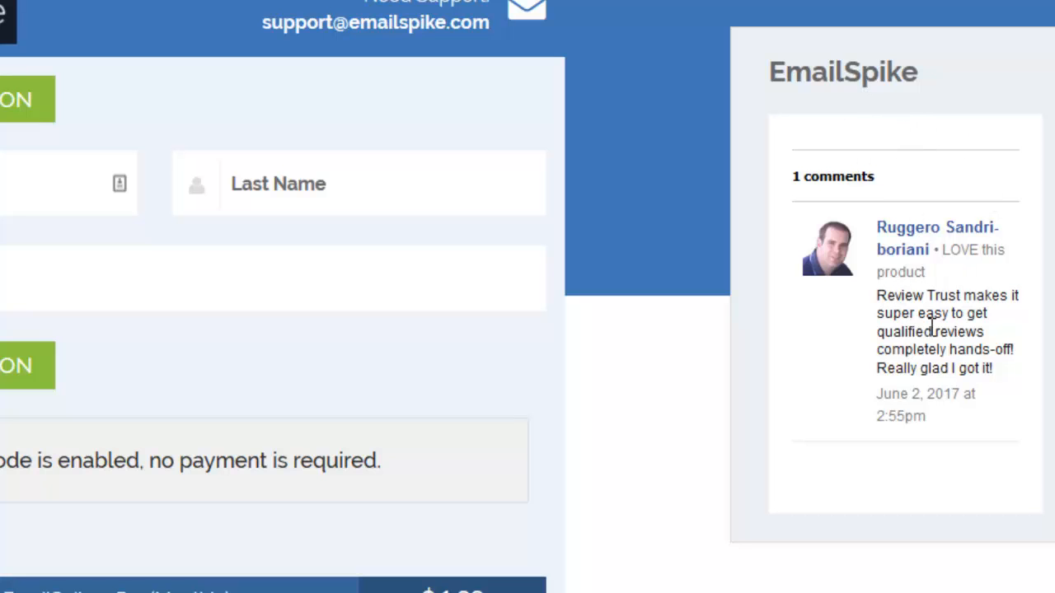
scroll(884, 309, down, 10)
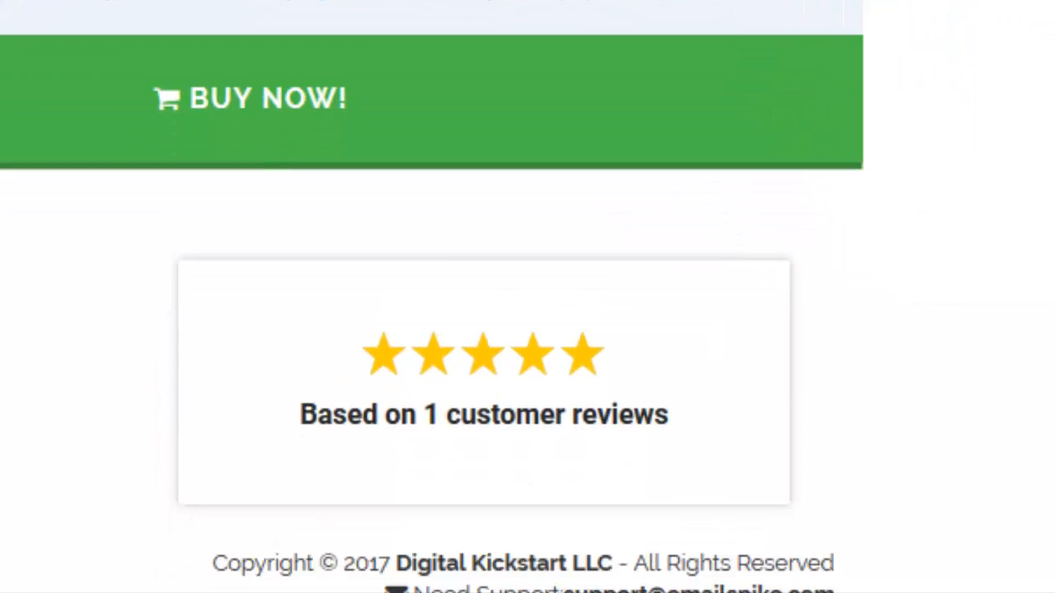
Step: Return to the ReviewTrust widget editor, highlight the Simple Counter's generated code, and look over the campaign's widget categories
scroll(688, 338, up, 10)
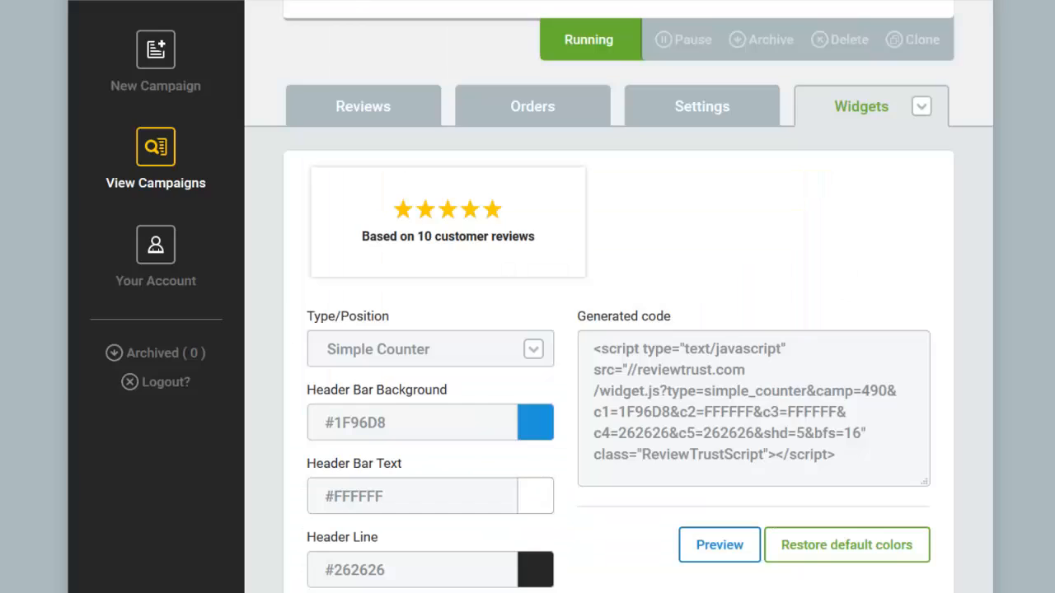
drag(838, 455, 177, 66)
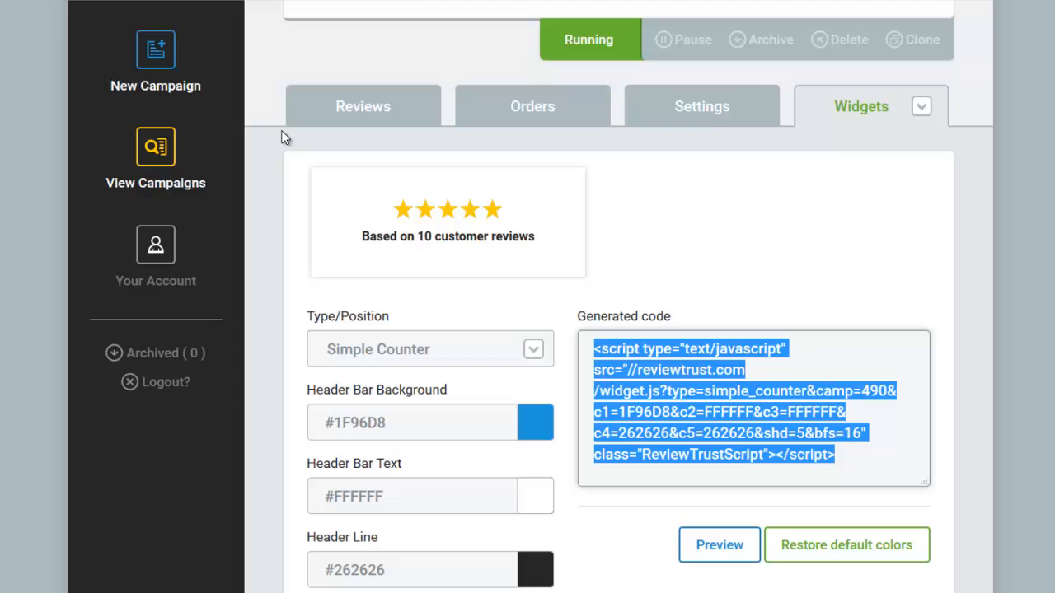
click(920, 109)
click(852, 181)
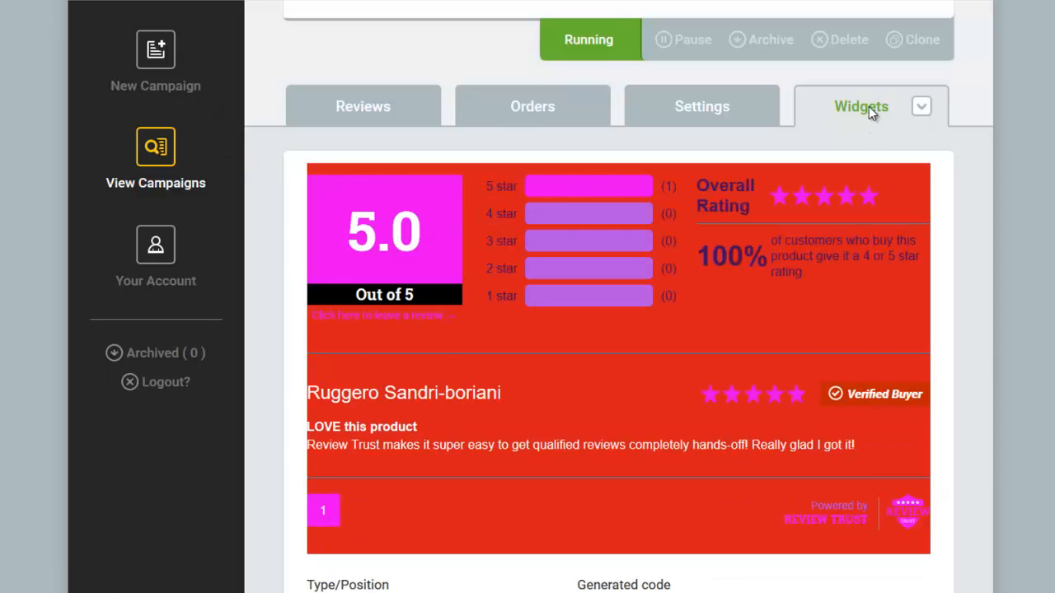
click(921, 109)
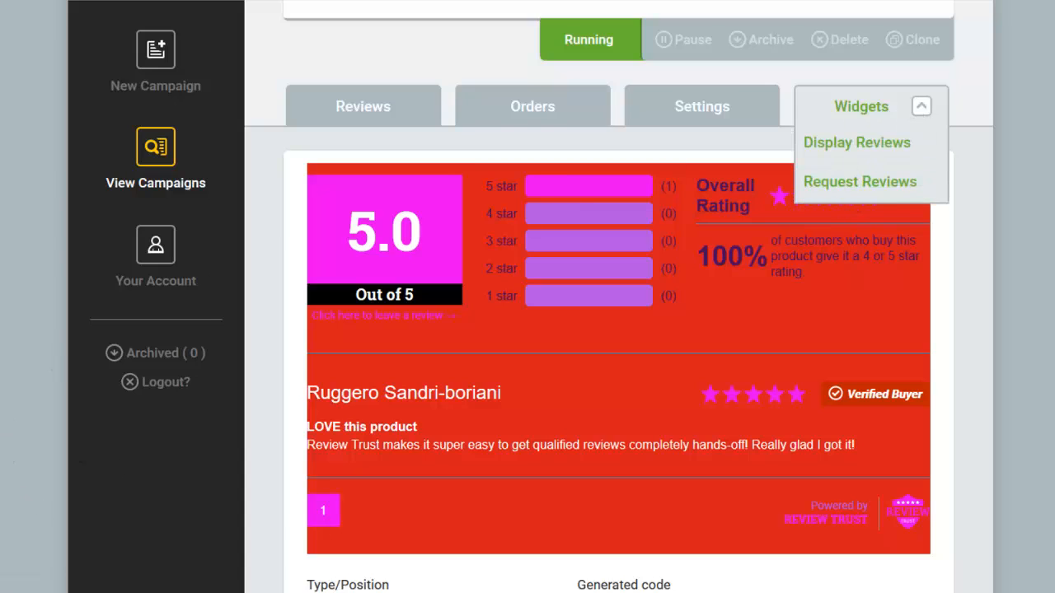
Step: View the campaign's reviews list and open its Request Reviews widget editor
click(375, 107)
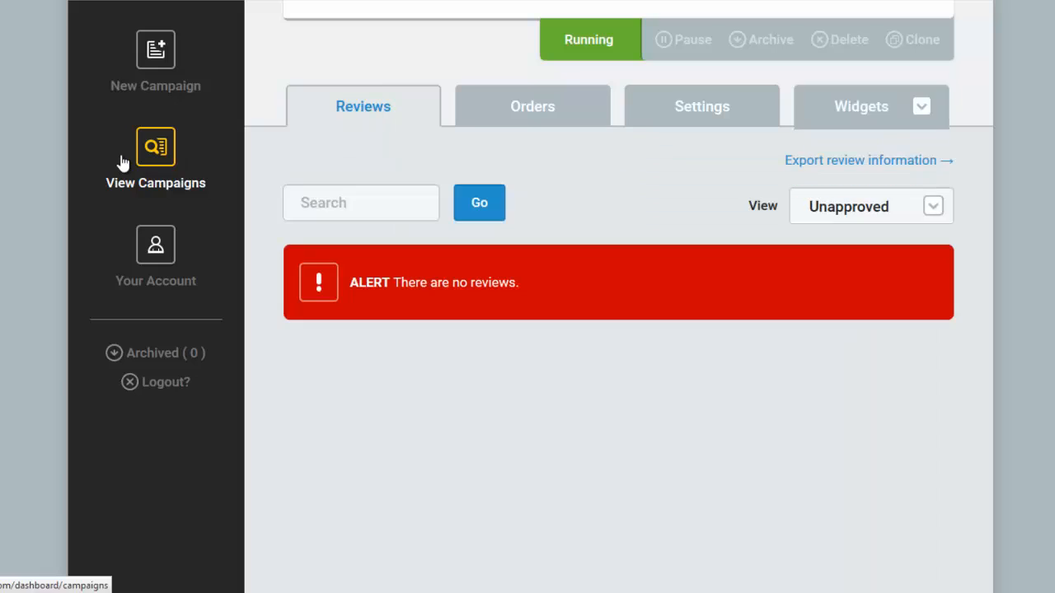
click(188, 260)
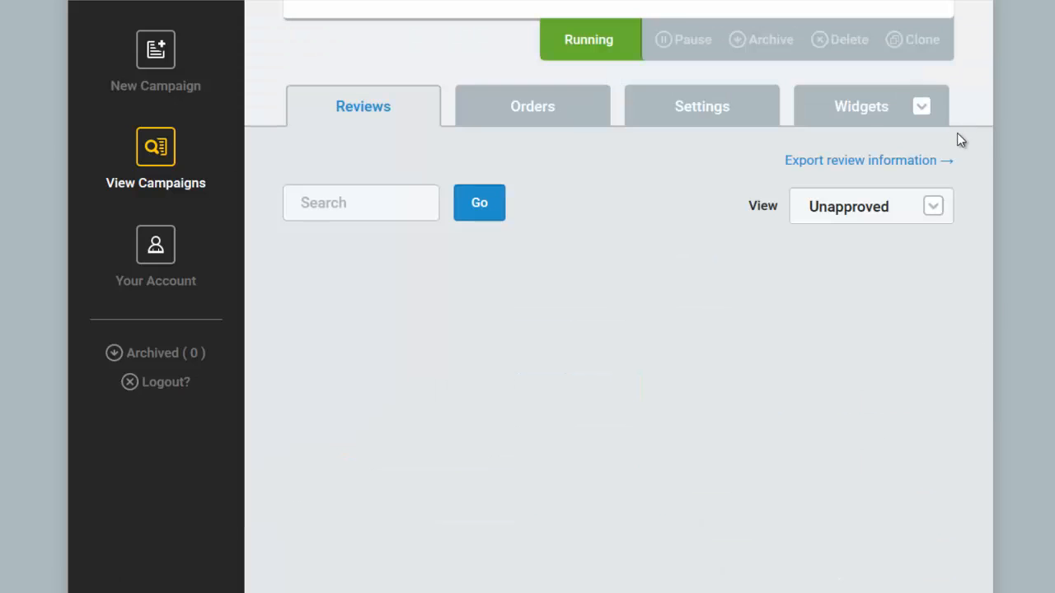
click(923, 111)
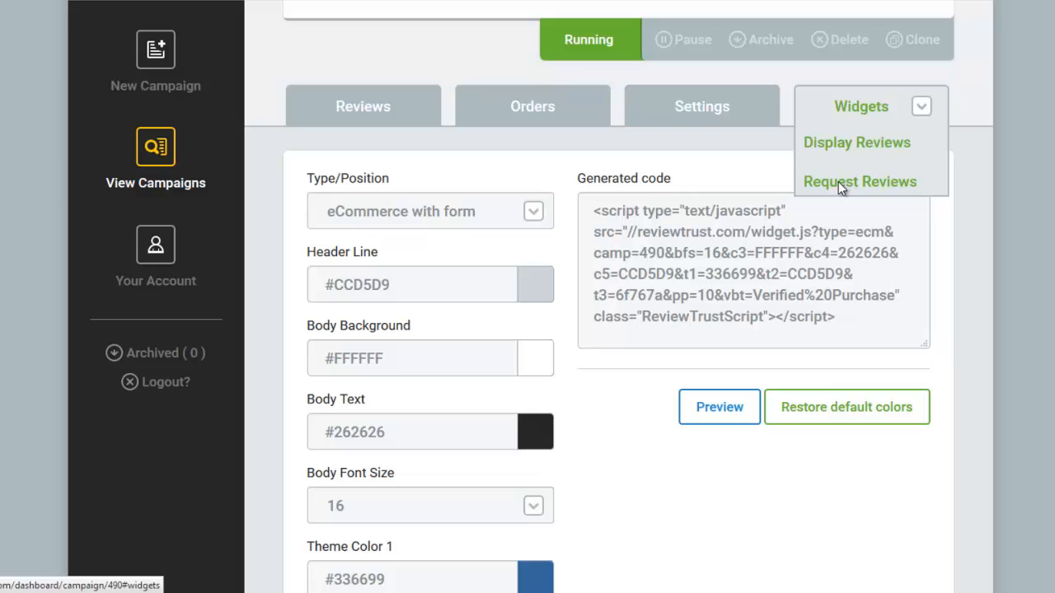
click(838, 181)
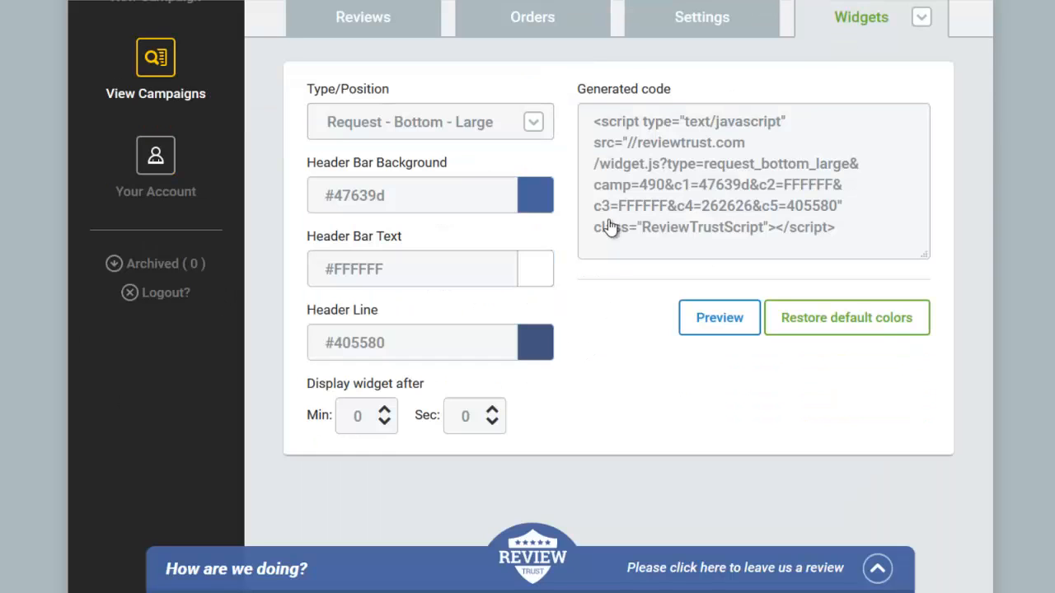
Step: Change the request widget's Type/Position to eCommerce with form and review its preview and color options
click(534, 124)
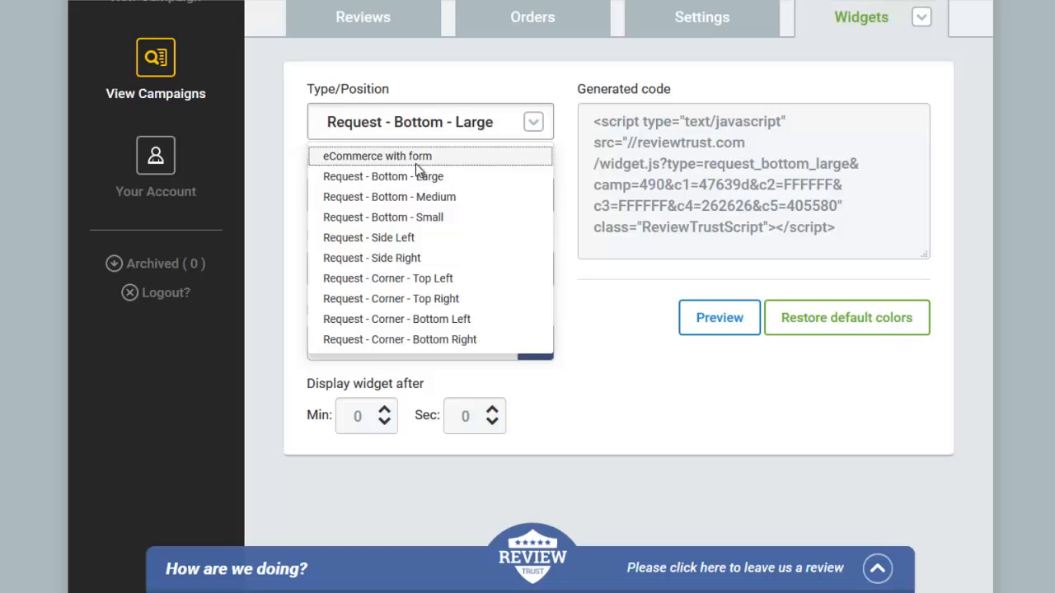
click(416, 161)
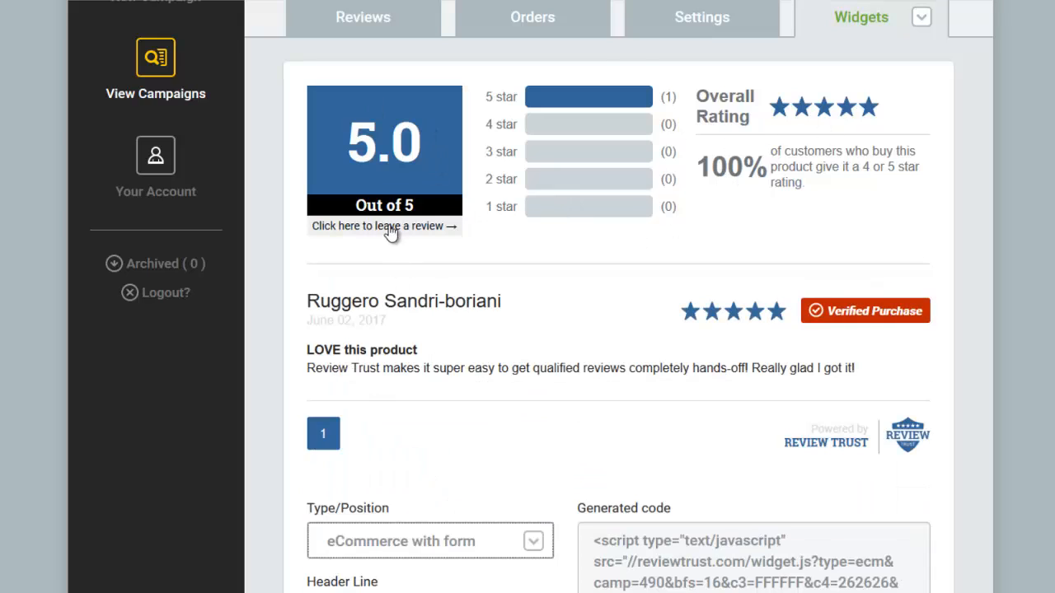
scroll(394, 242, down, 5)
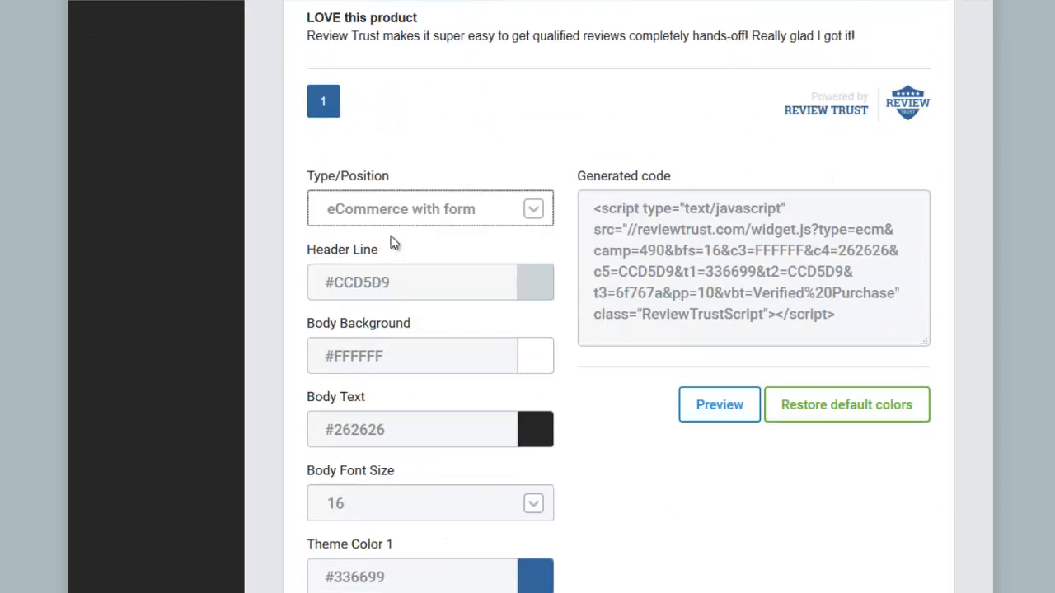
Step: Set the request widget's Type/Position to Request - Corner - Bottom Left and review its options and generated code
click(441, 200)
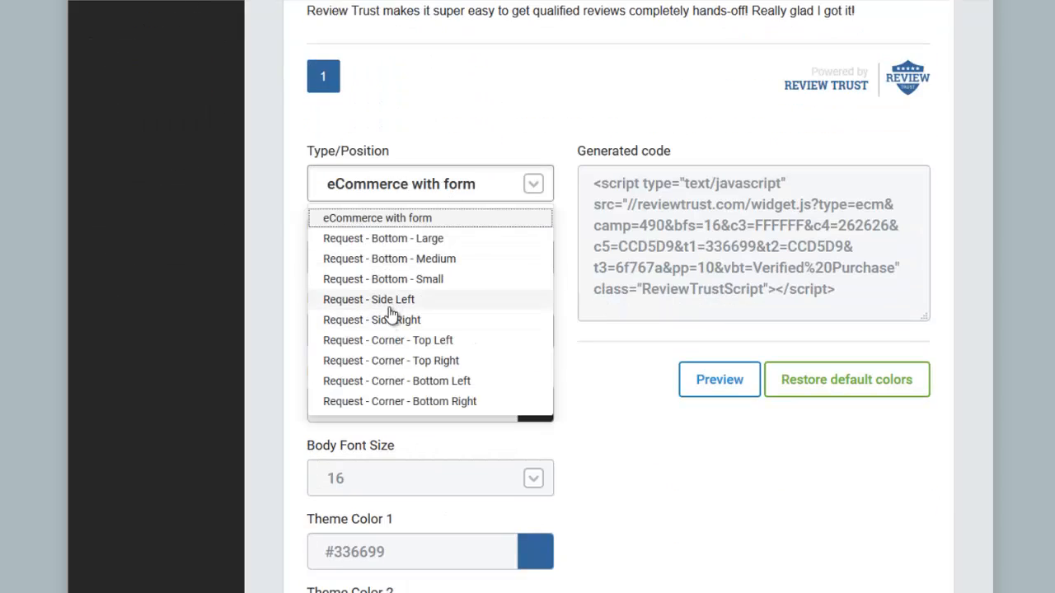
click(402, 381)
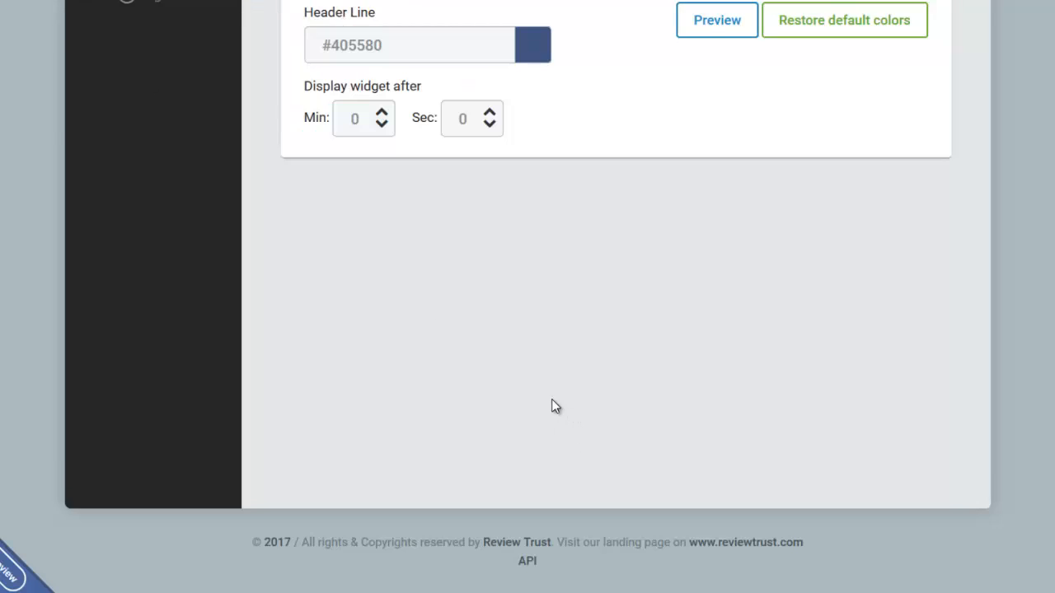
scroll(552, 398, up, 15)
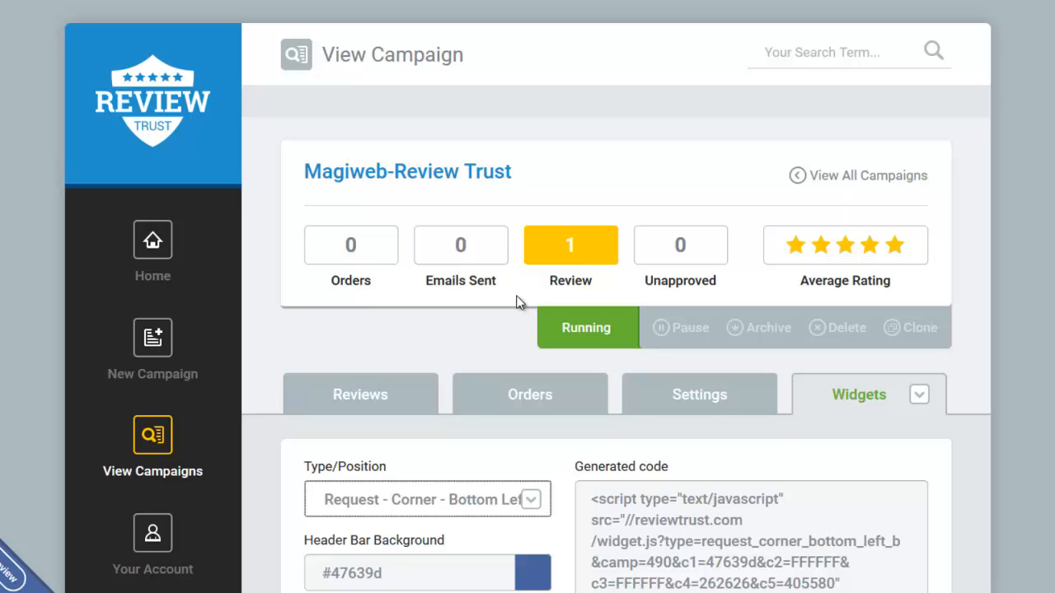
scroll(437, 288, down, 3)
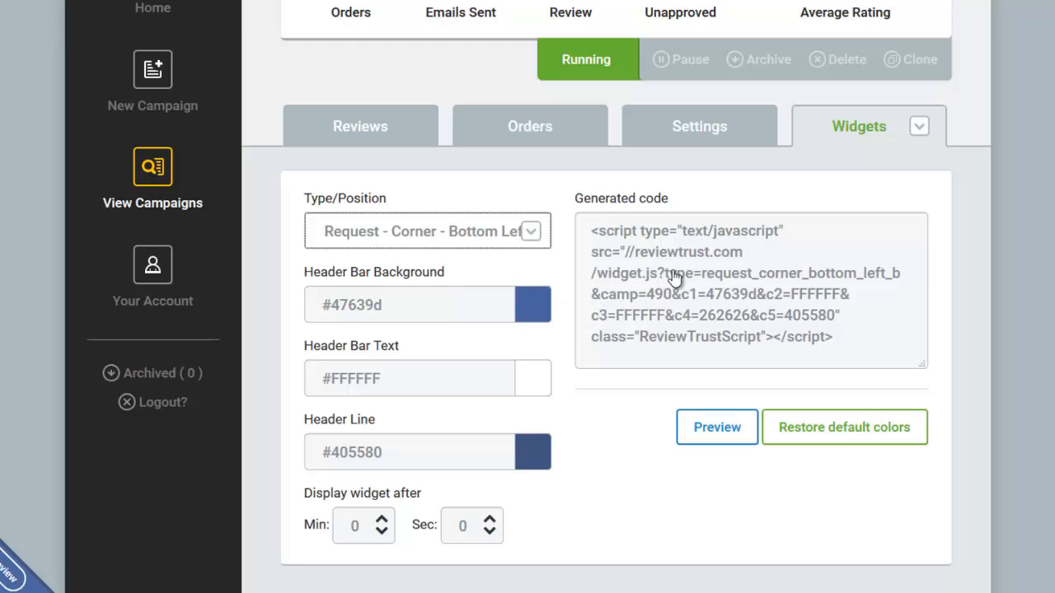
scroll(569, 190, up, 1)
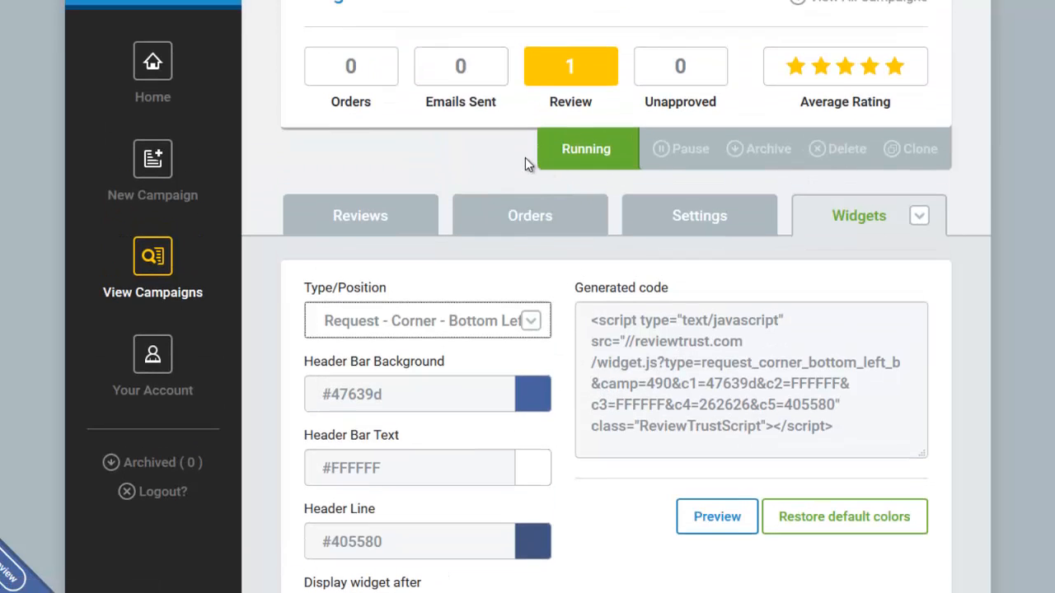